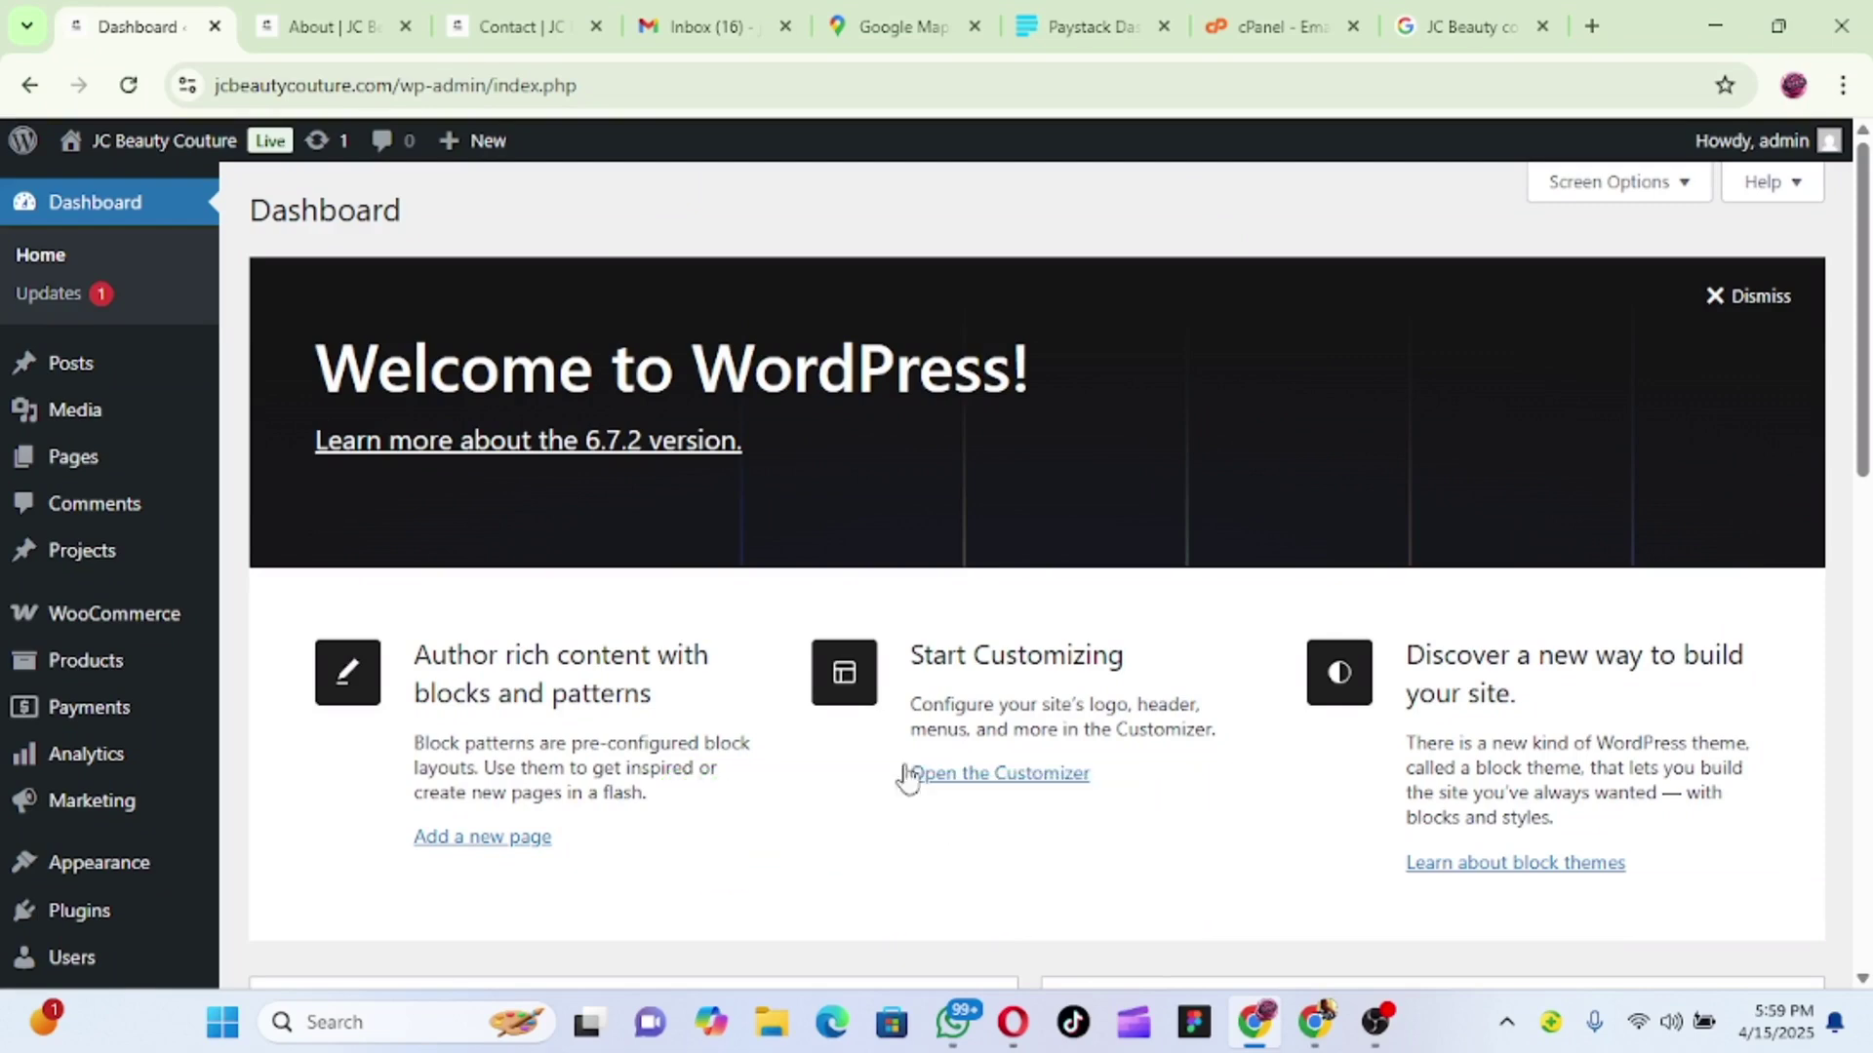
Search the plugin directory for 'whatsapp' from Plugins > Add New Plugin.
scroll(78, 767, down, 3)
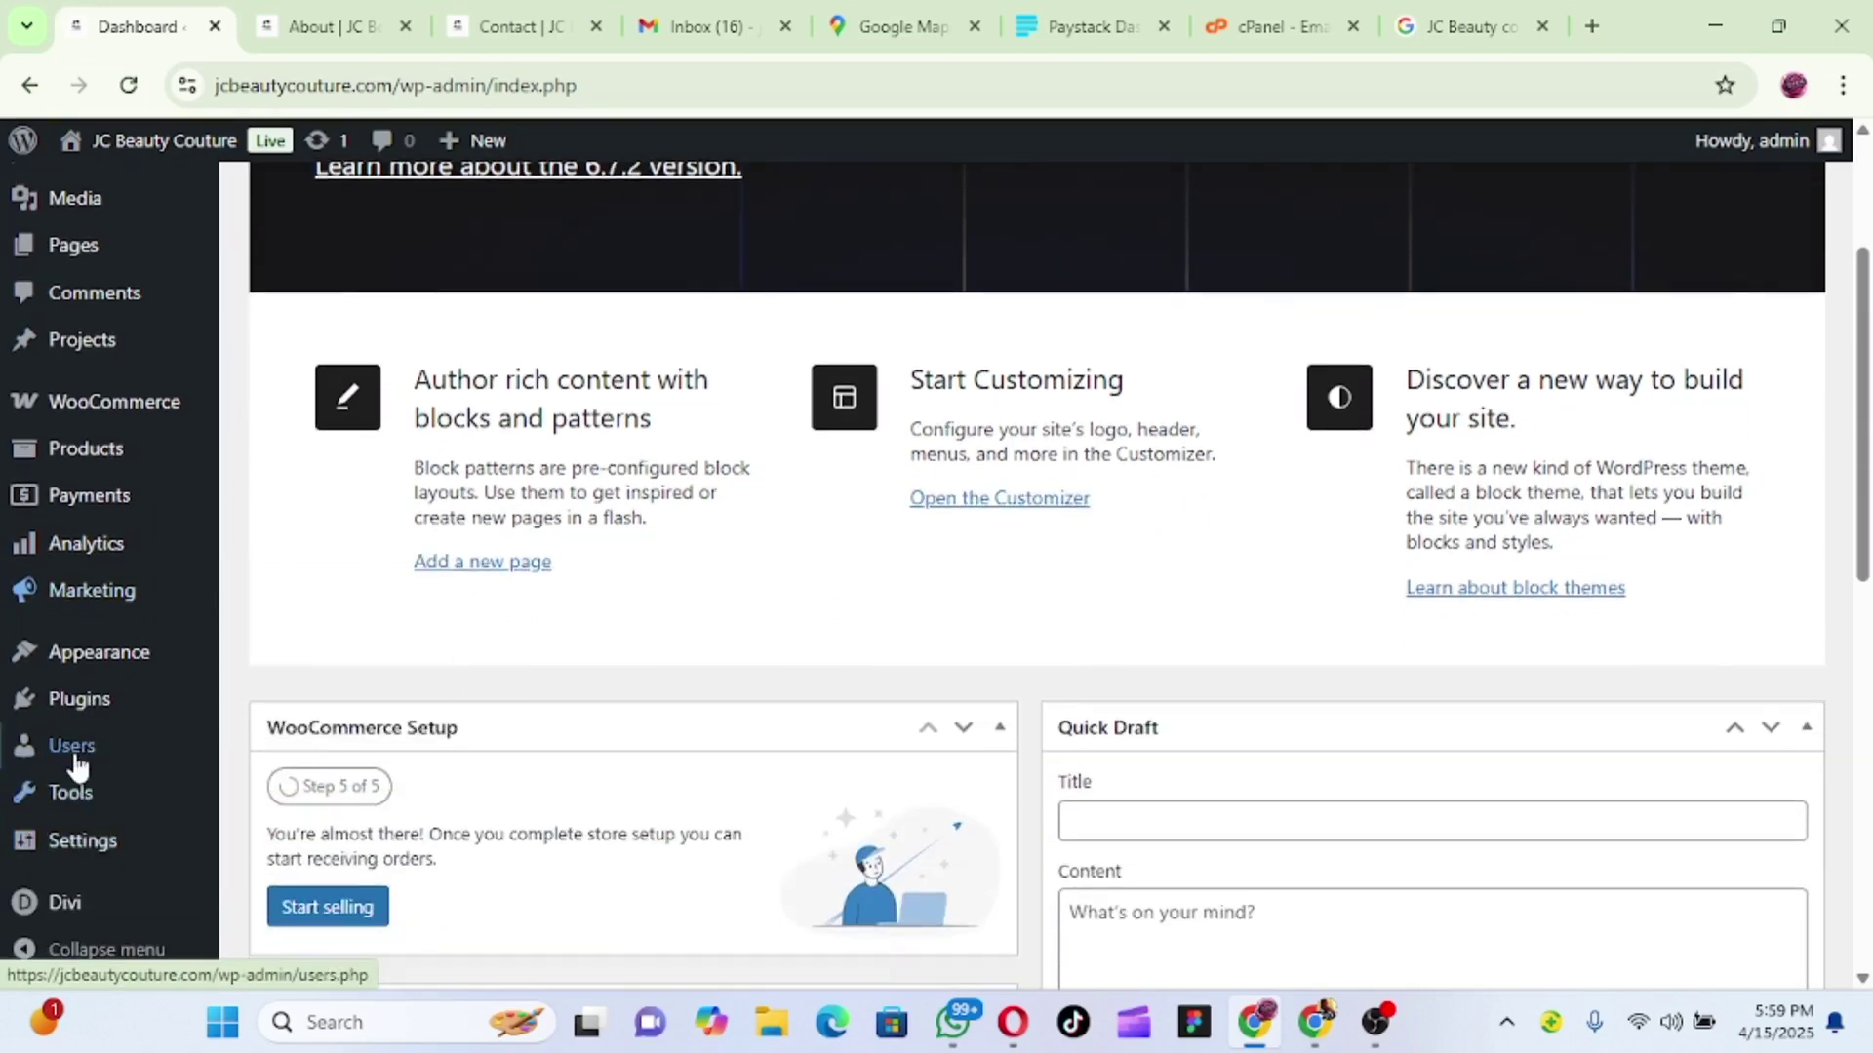
mouse_move(78, 698)
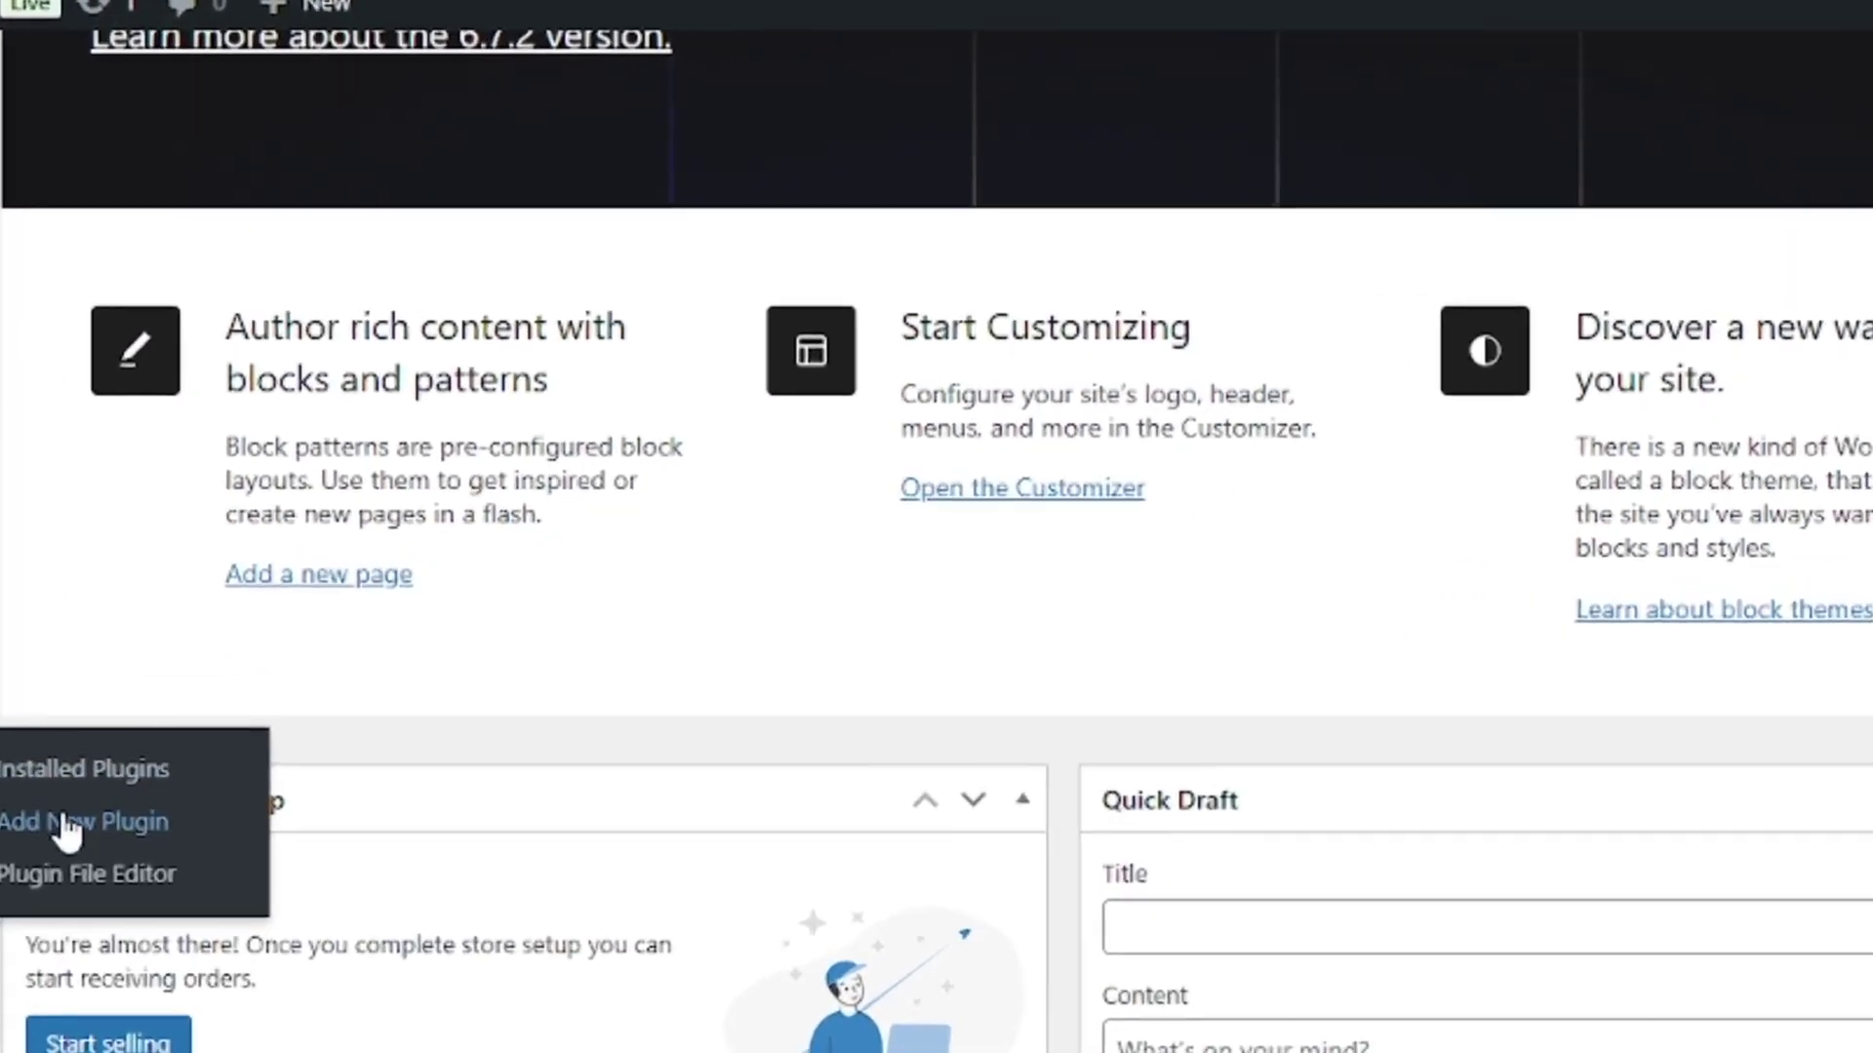
click(332, 743)
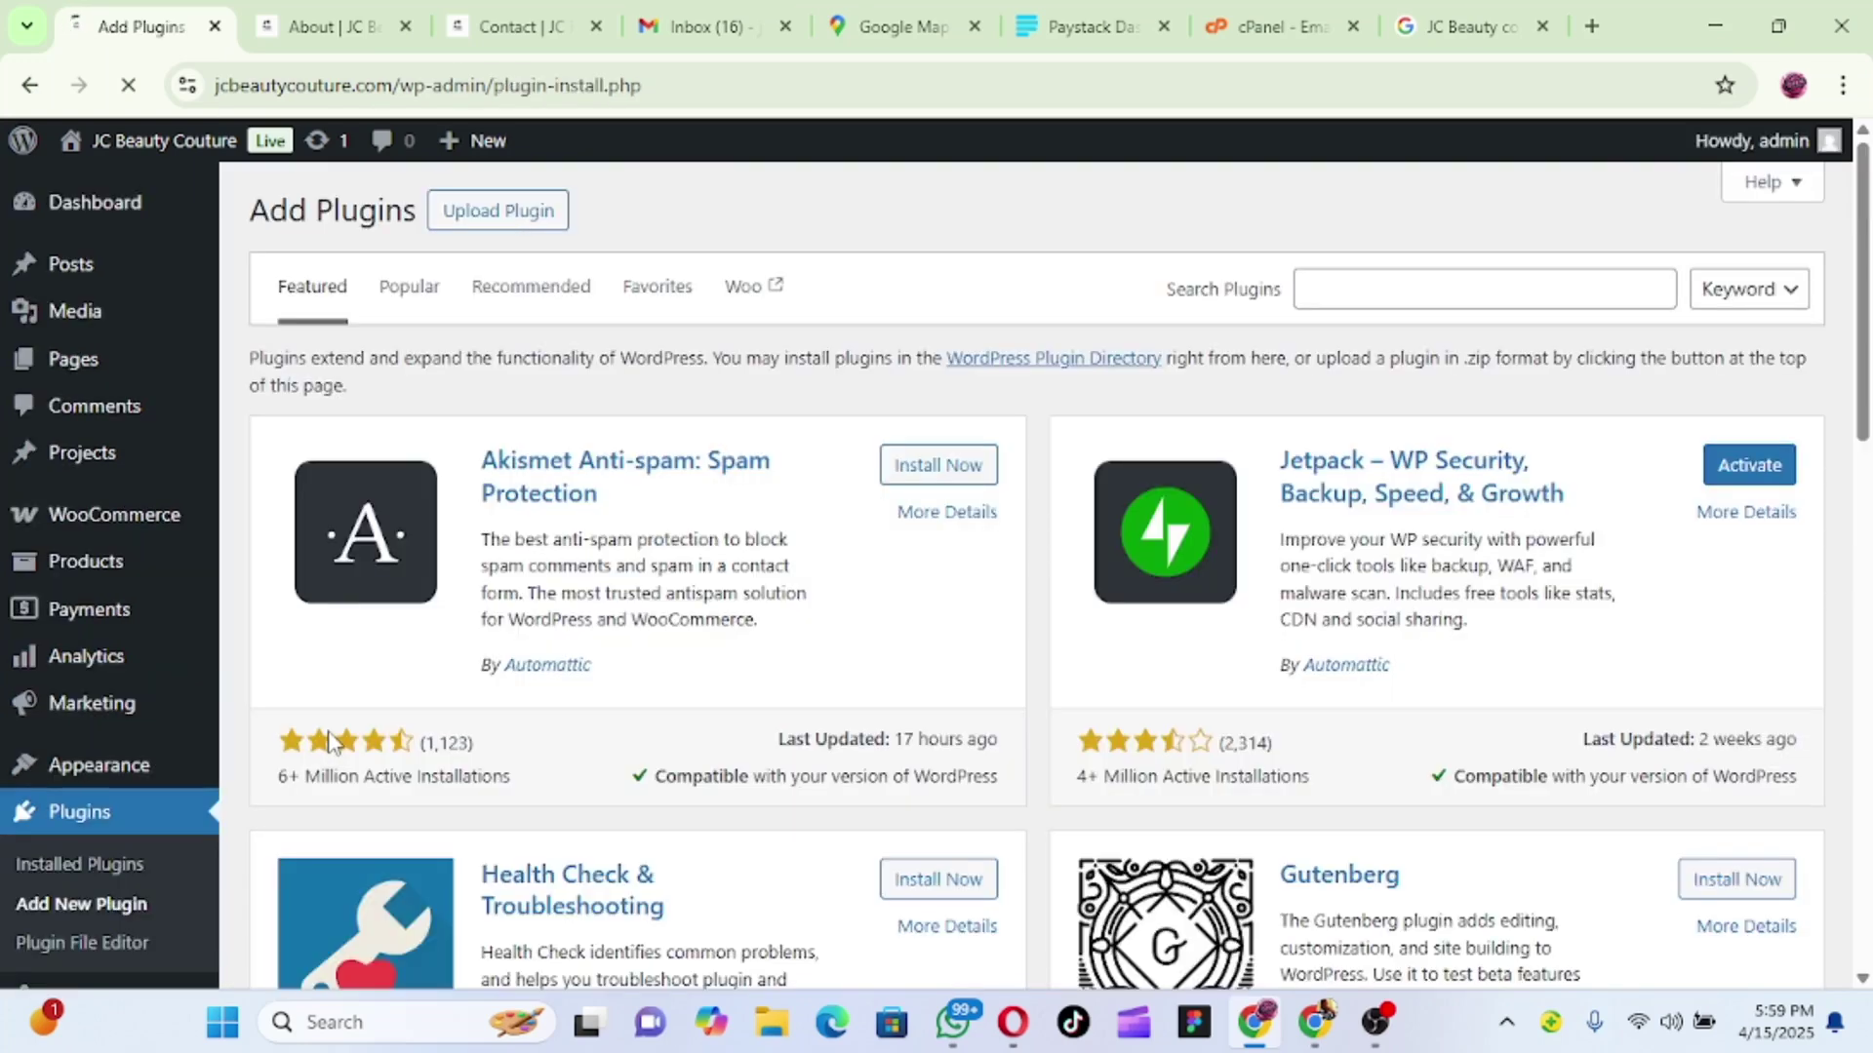
click(1395, 303)
text(whats)
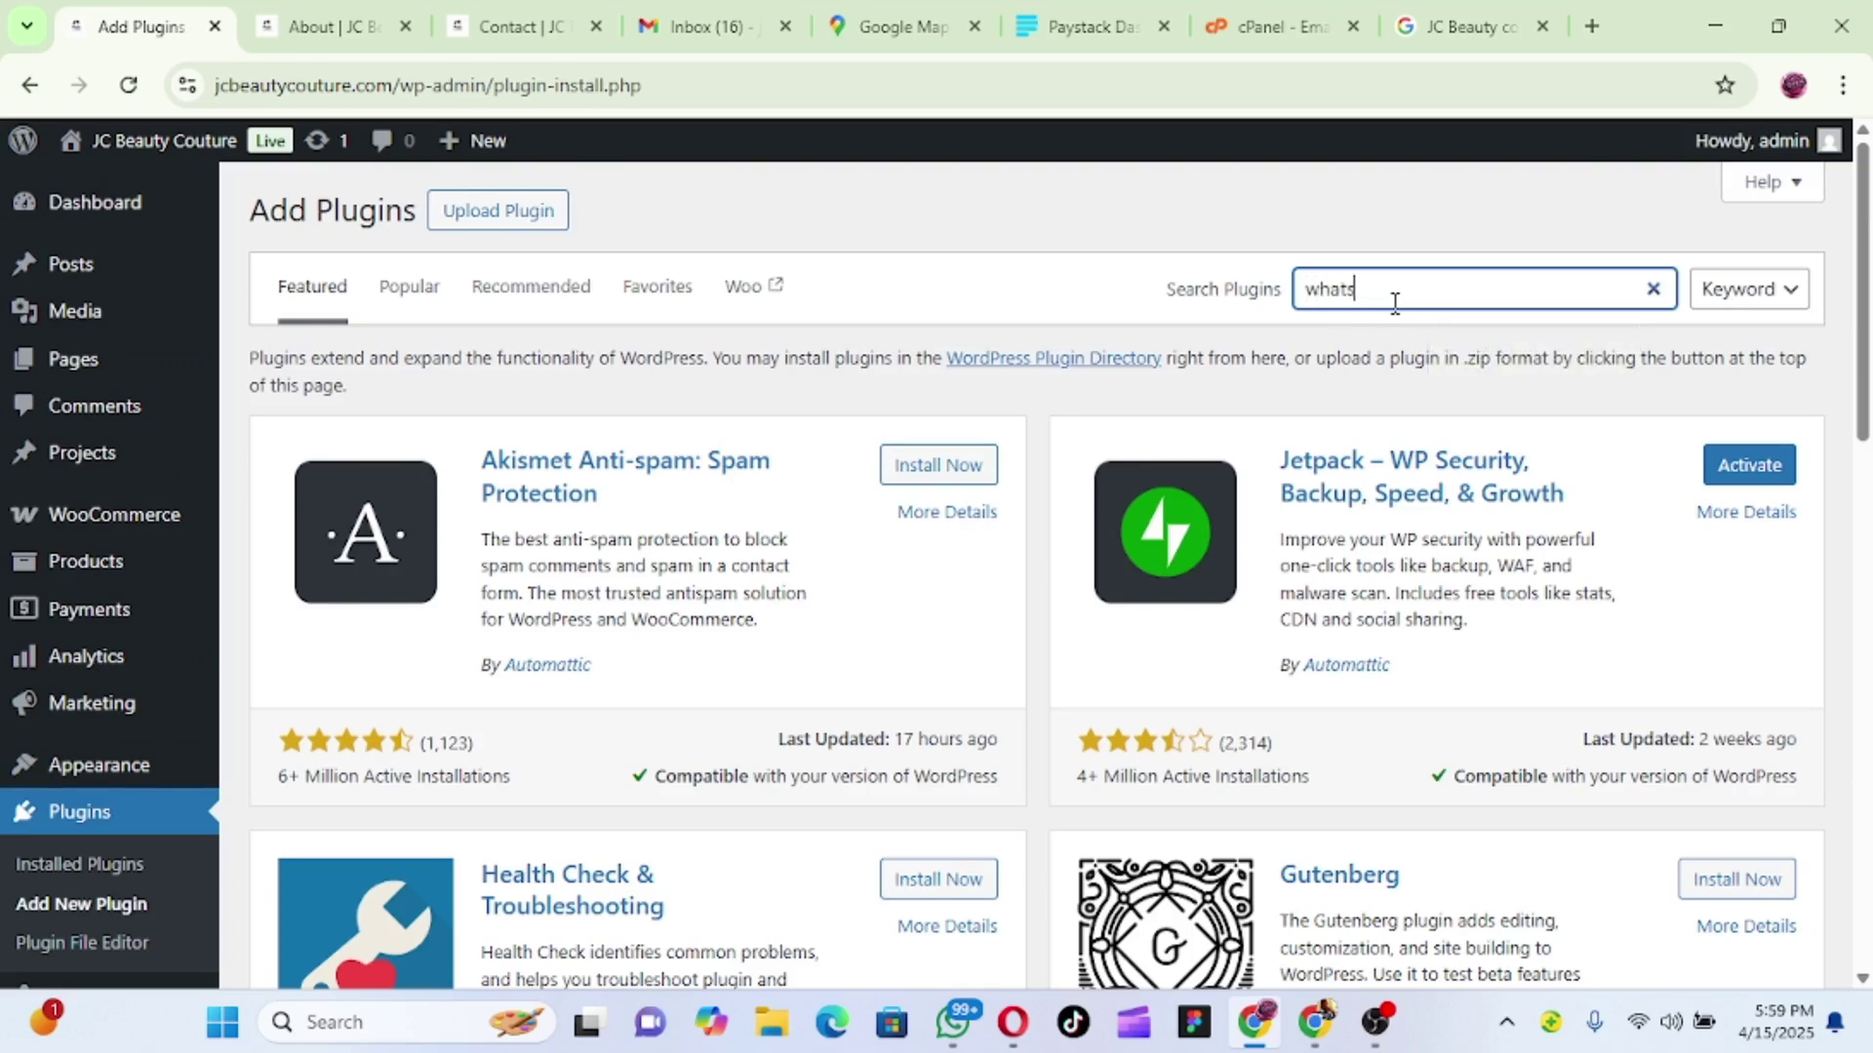
text(app)
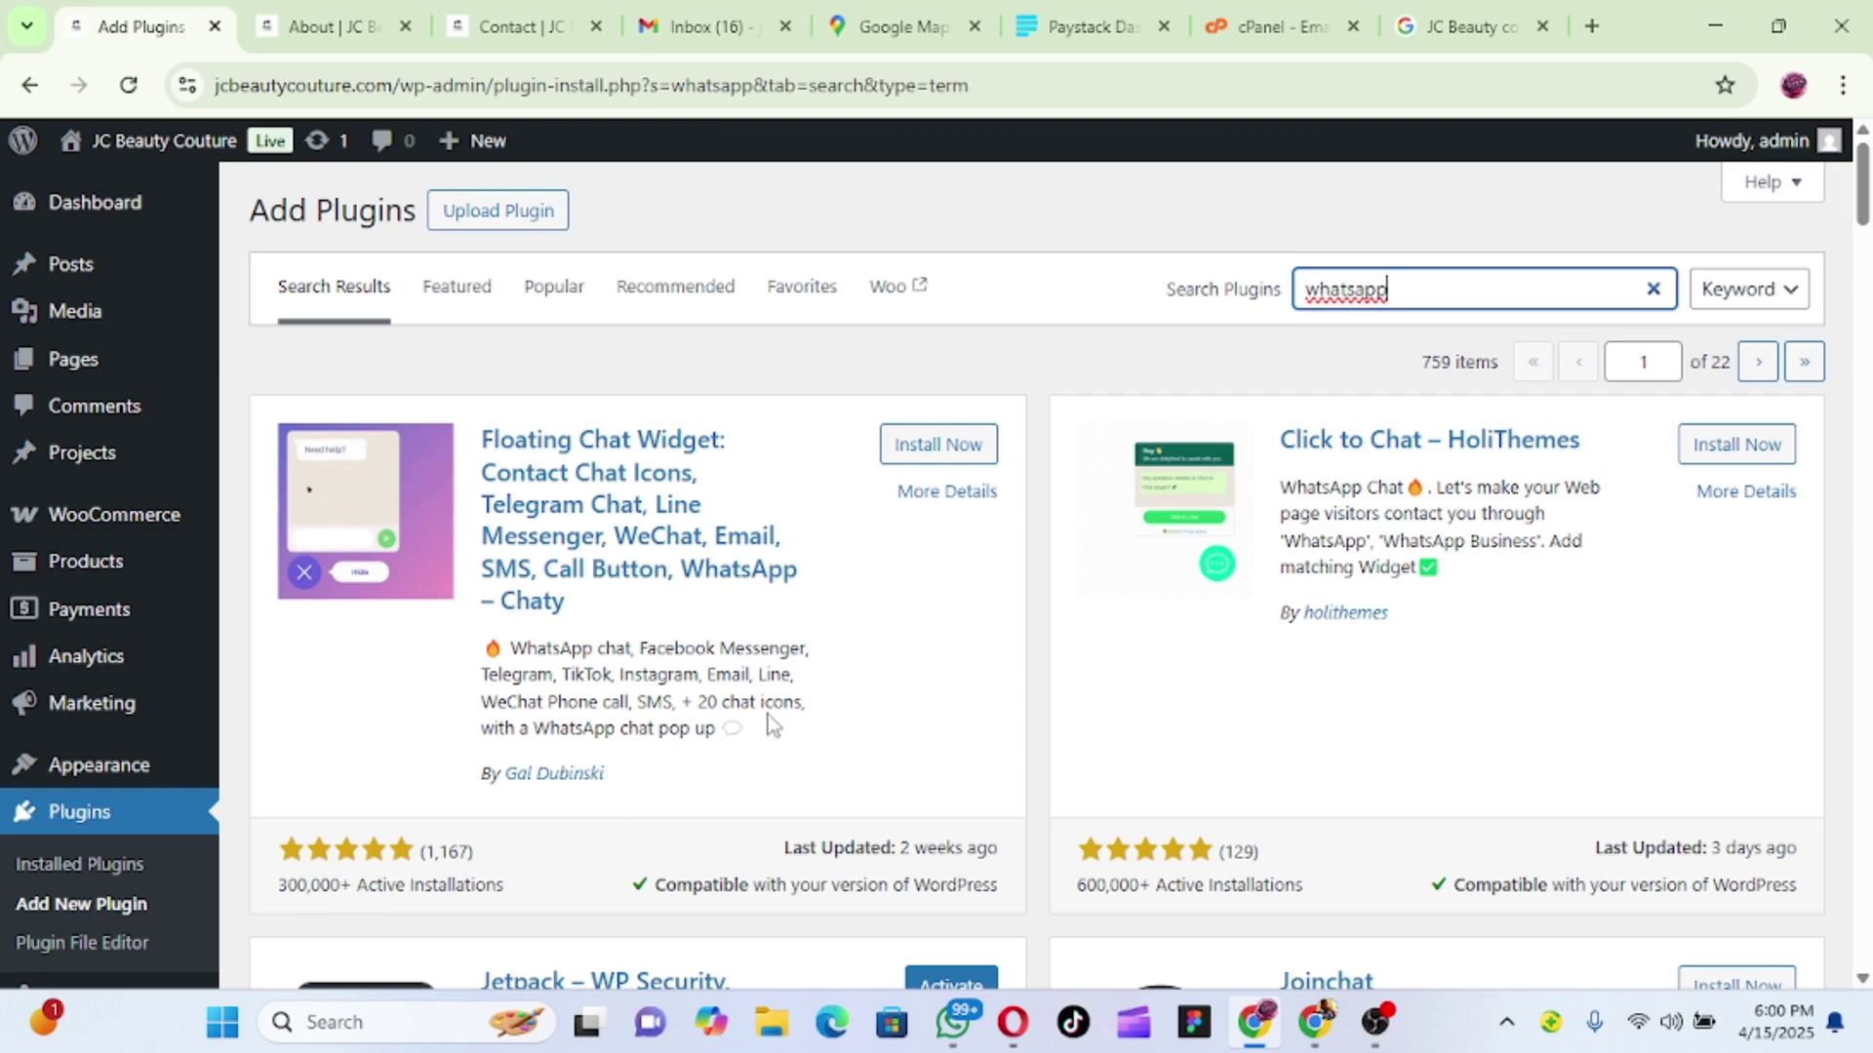
Install the Chaty Floating Chat Widget plugin and activate it.
click(932, 454)
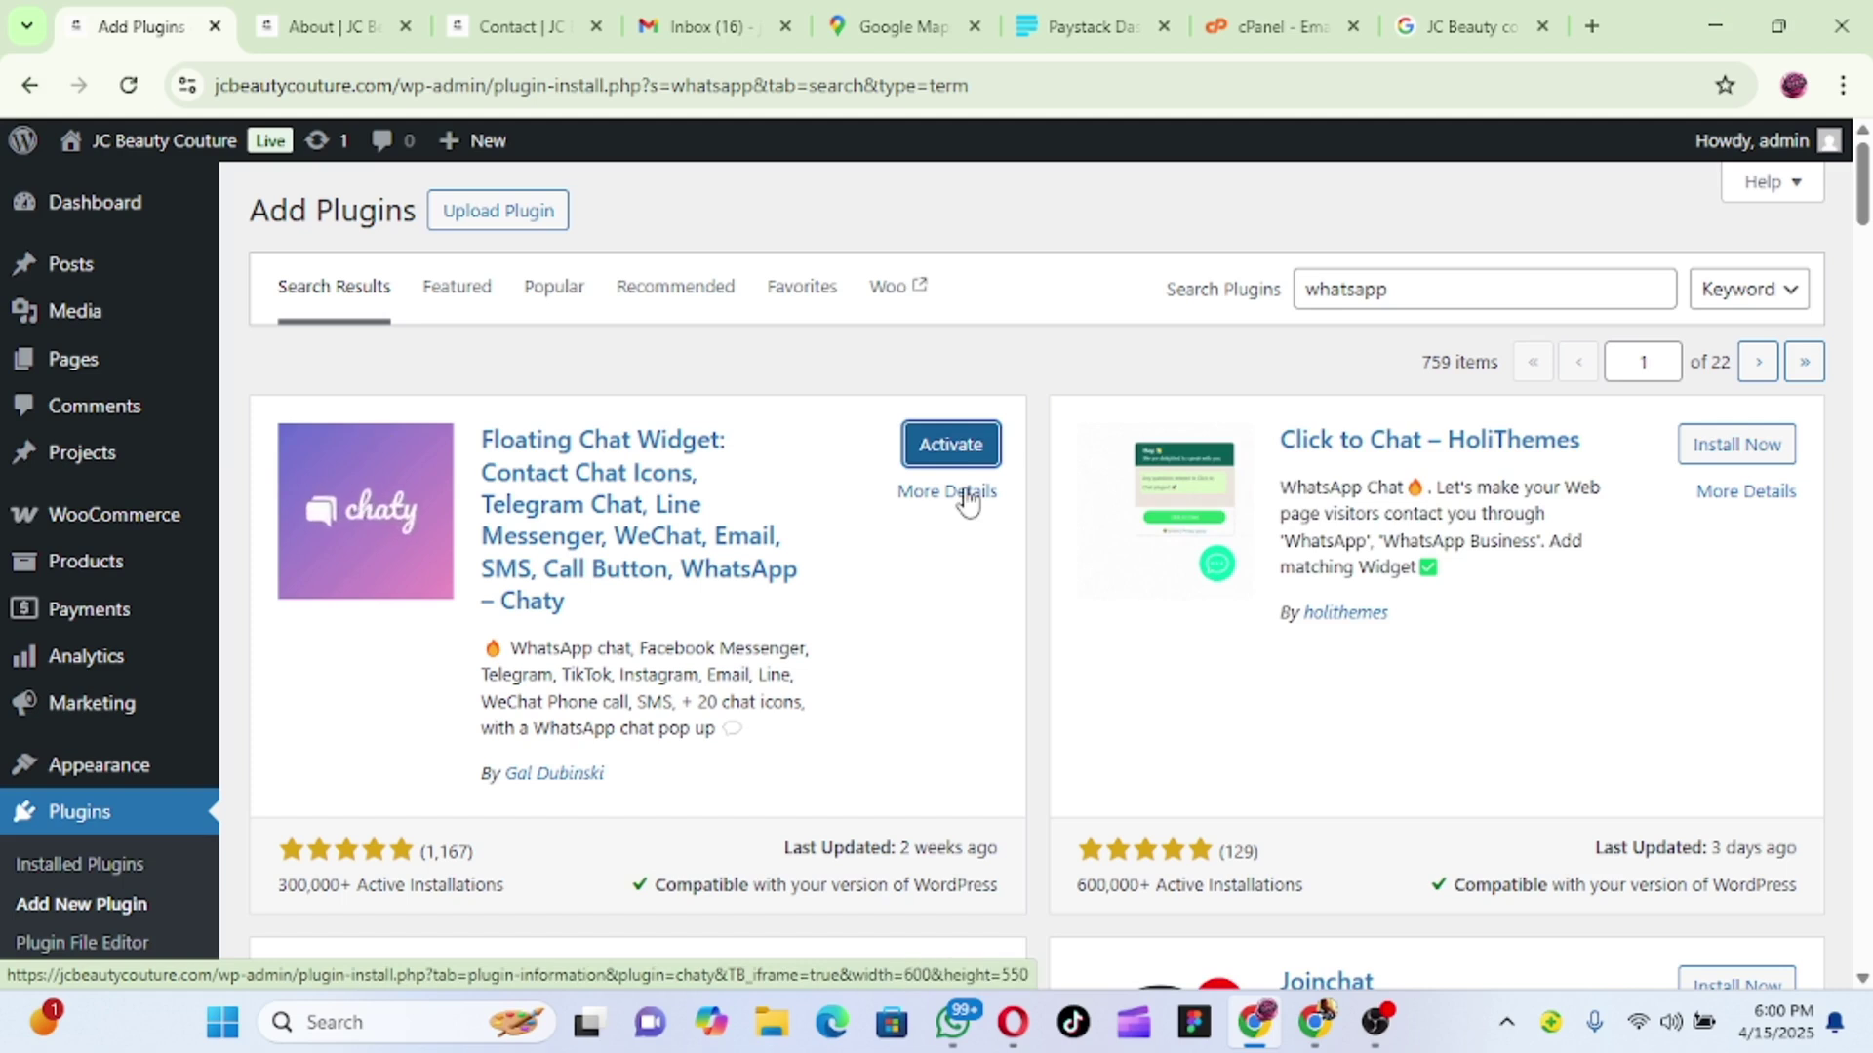
click(969, 455)
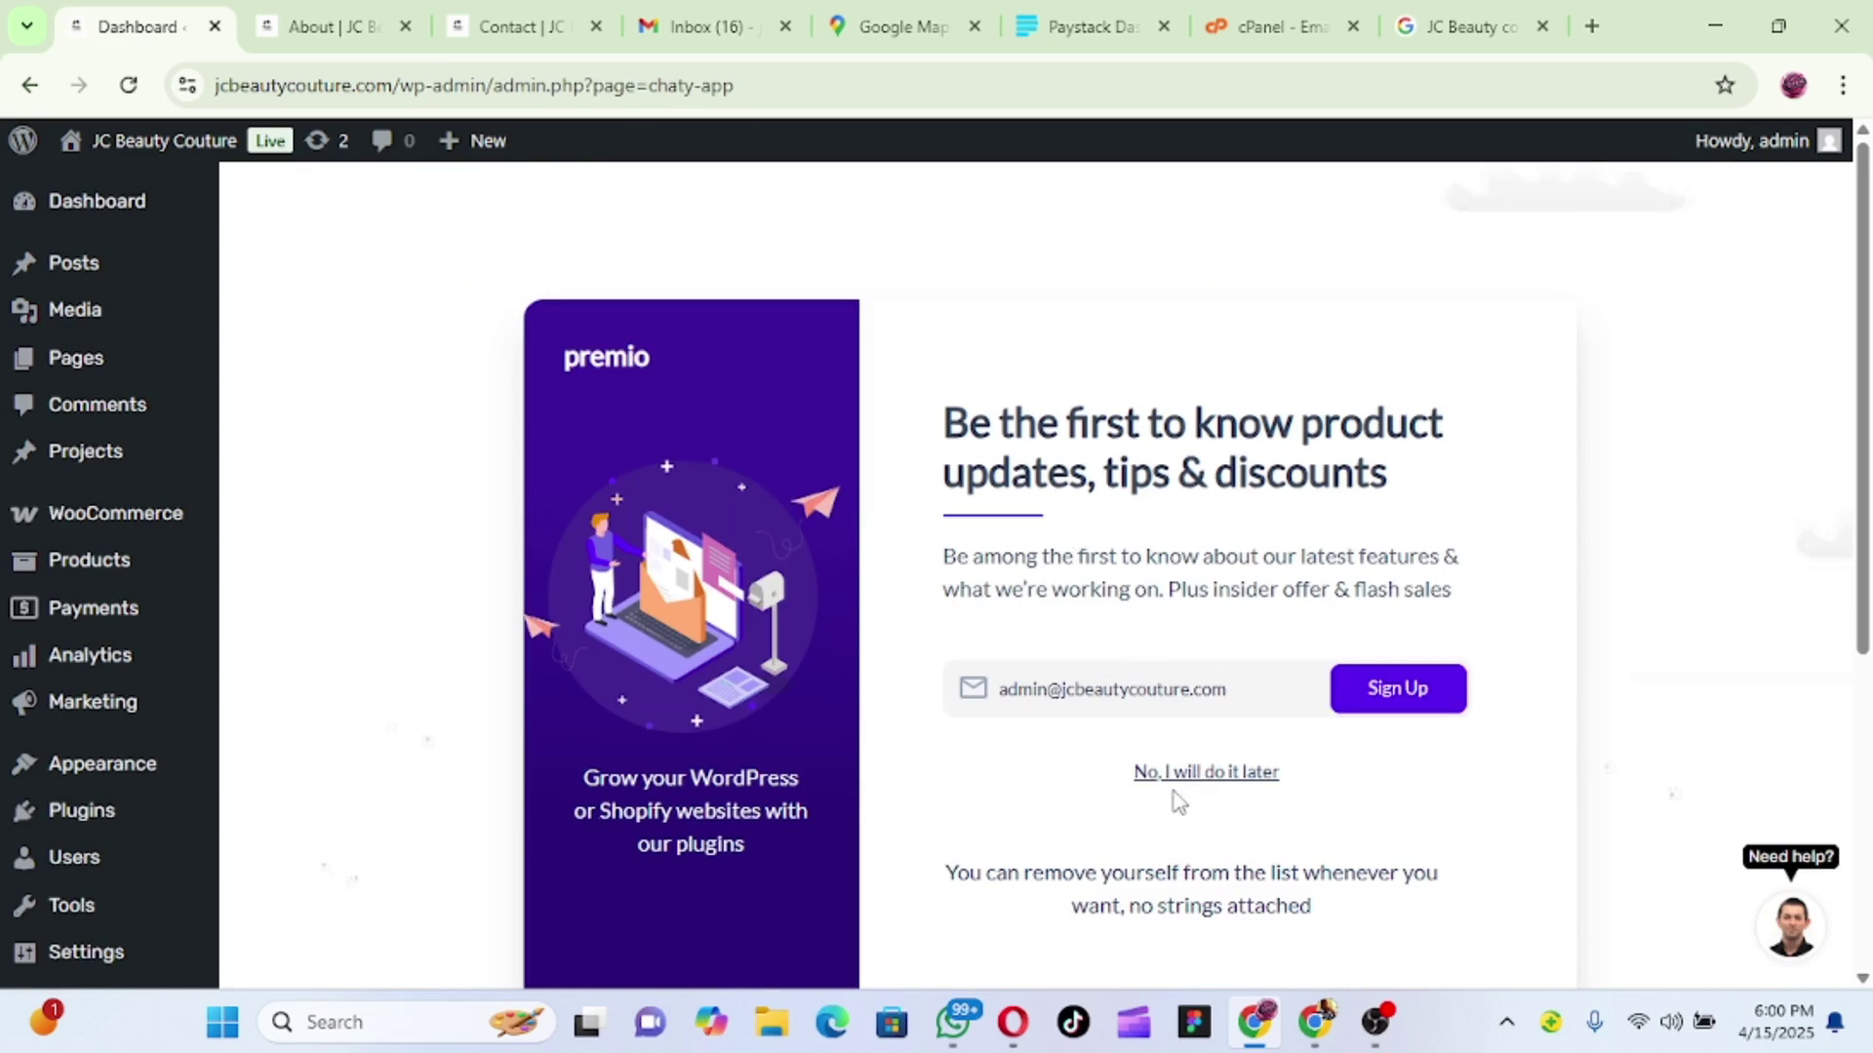
Skip Chaty's product-updates email sign-up and dismiss the Welcome to Chaty screen.
scroll(1147, 745, down, 3)
scroll(1145, 744, up, 1)
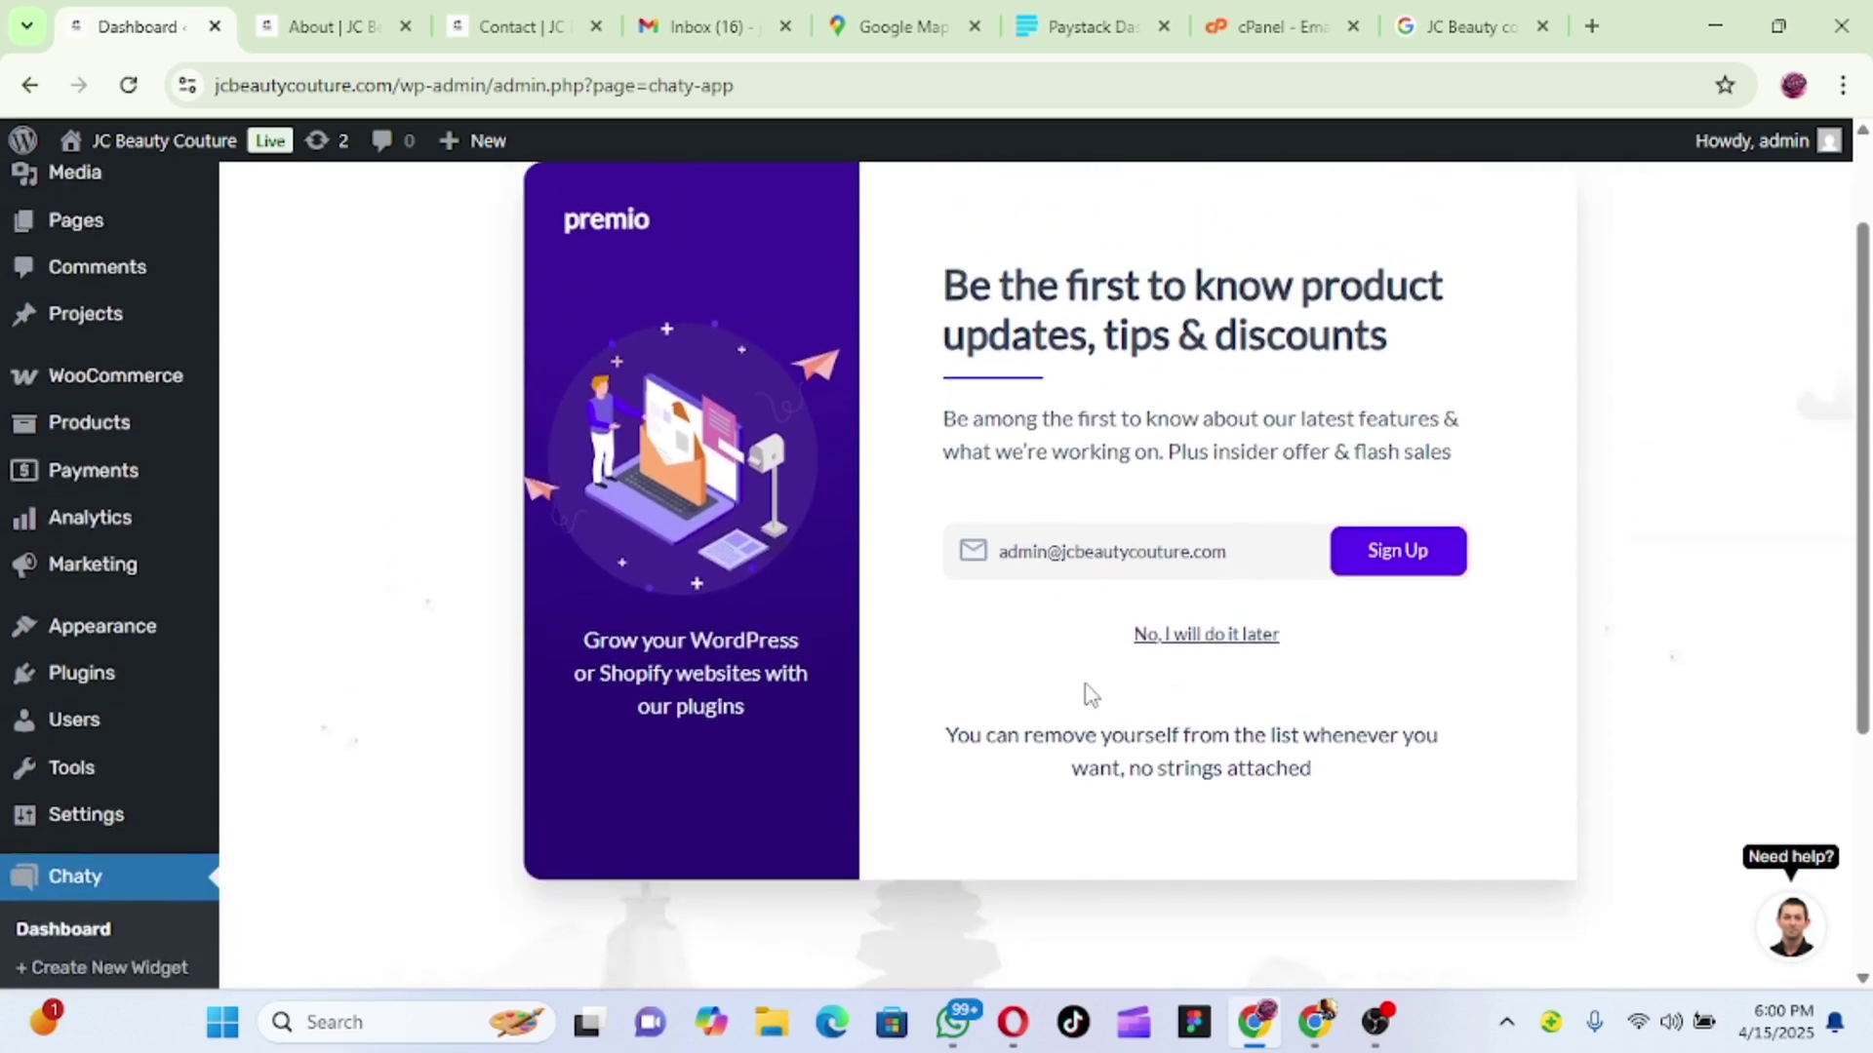
click(1199, 646)
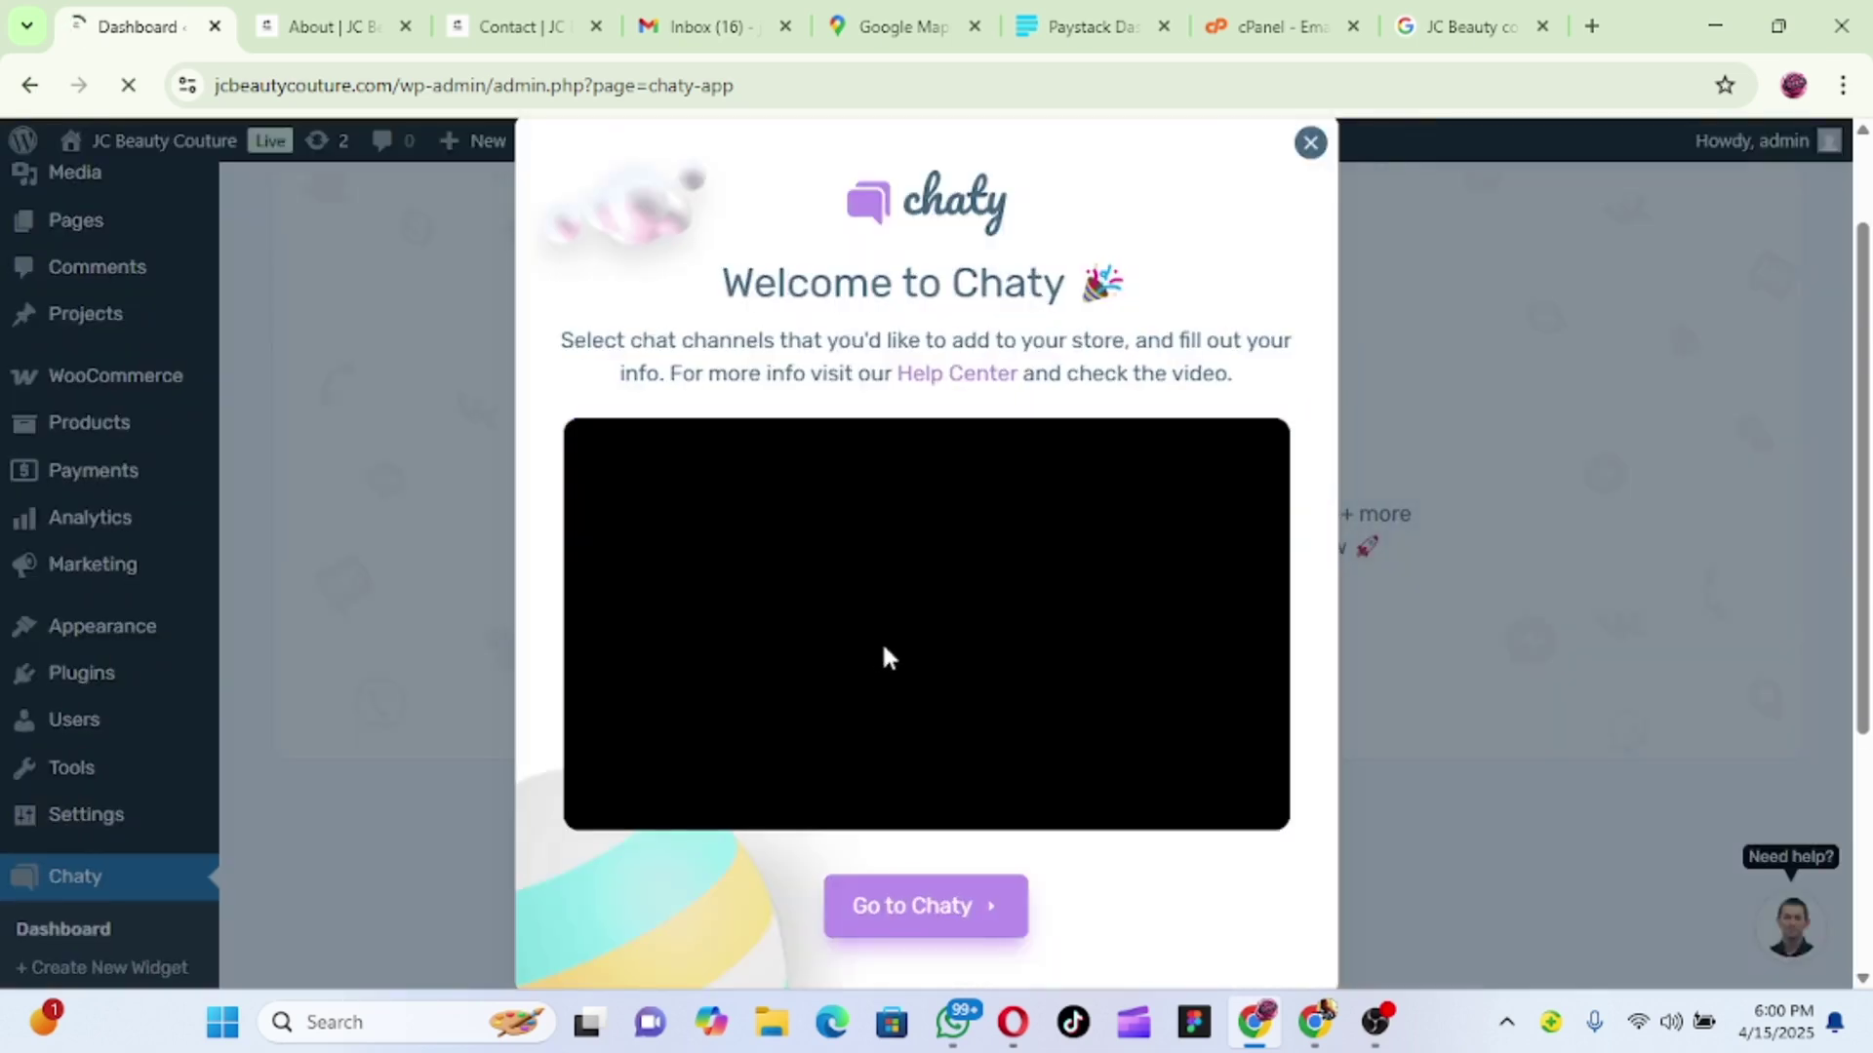
scroll(975, 830, down, 1)
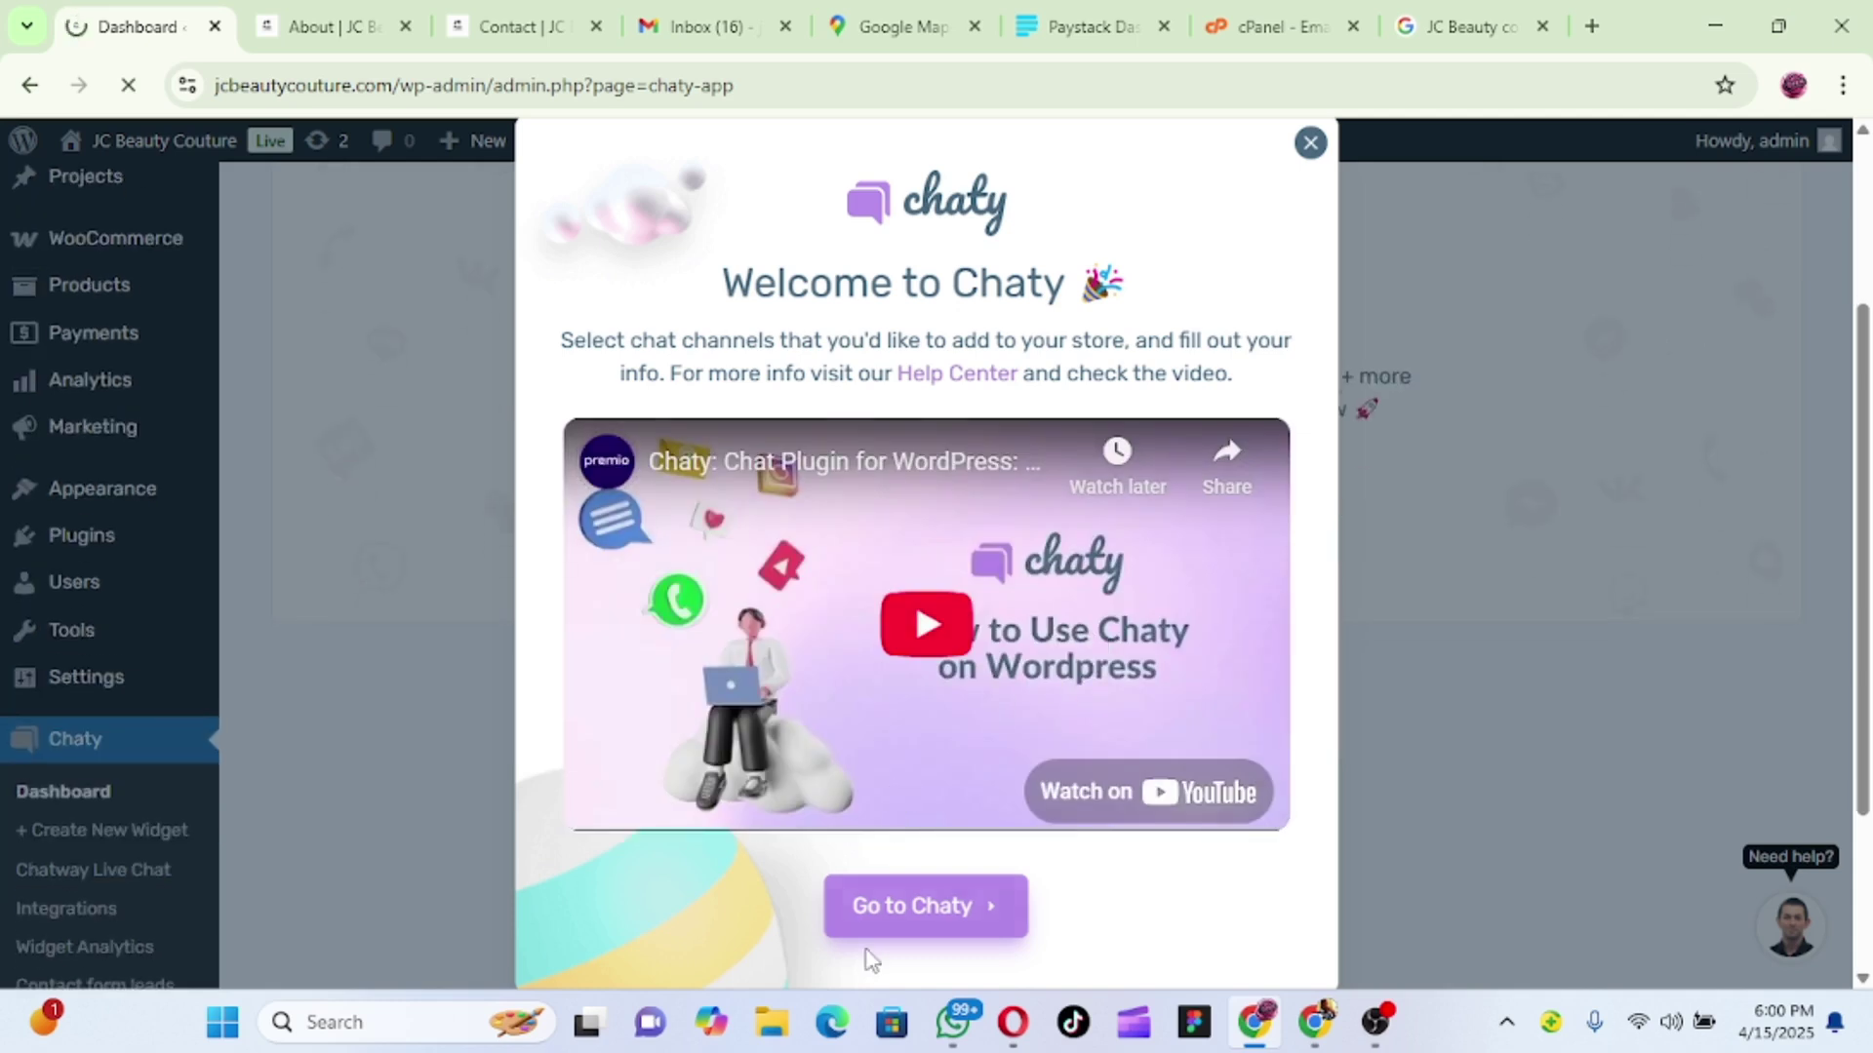
click(903, 917)
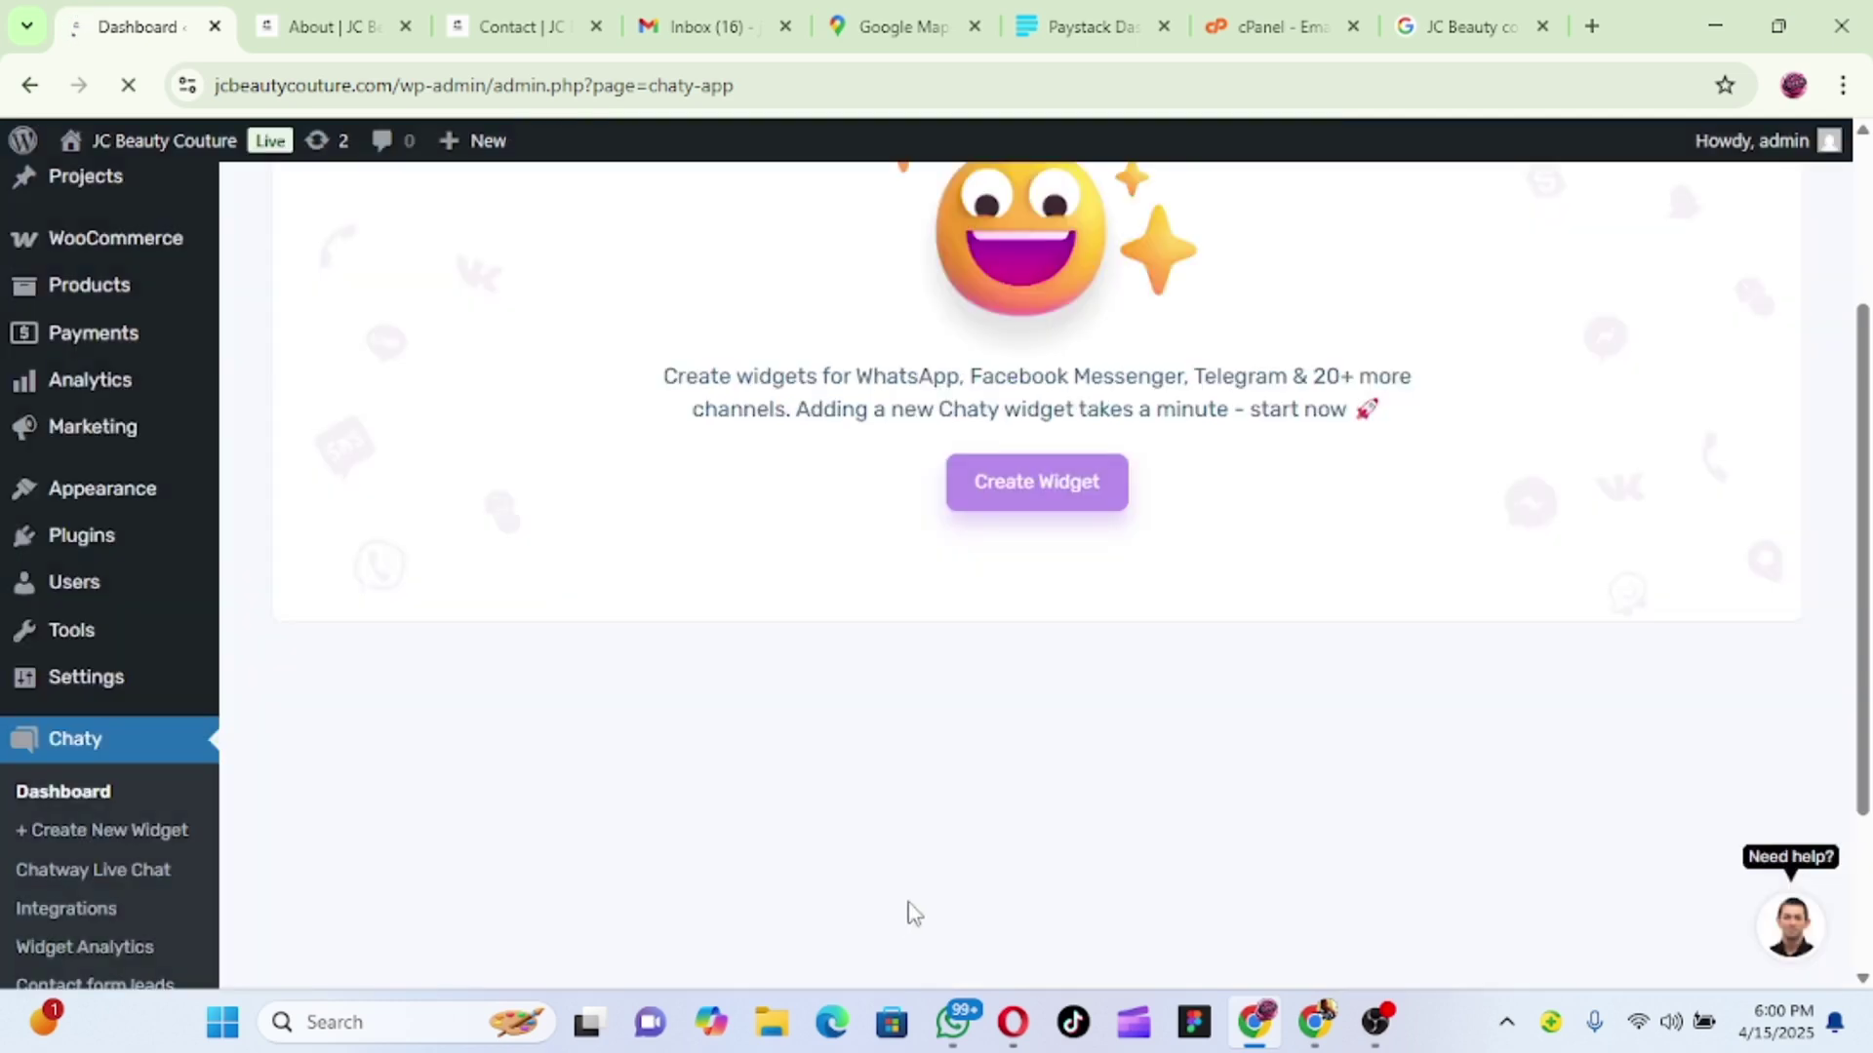
Create a new Chaty widget and reach the Phone and WhatsApp number fields.
click(1032, 493)
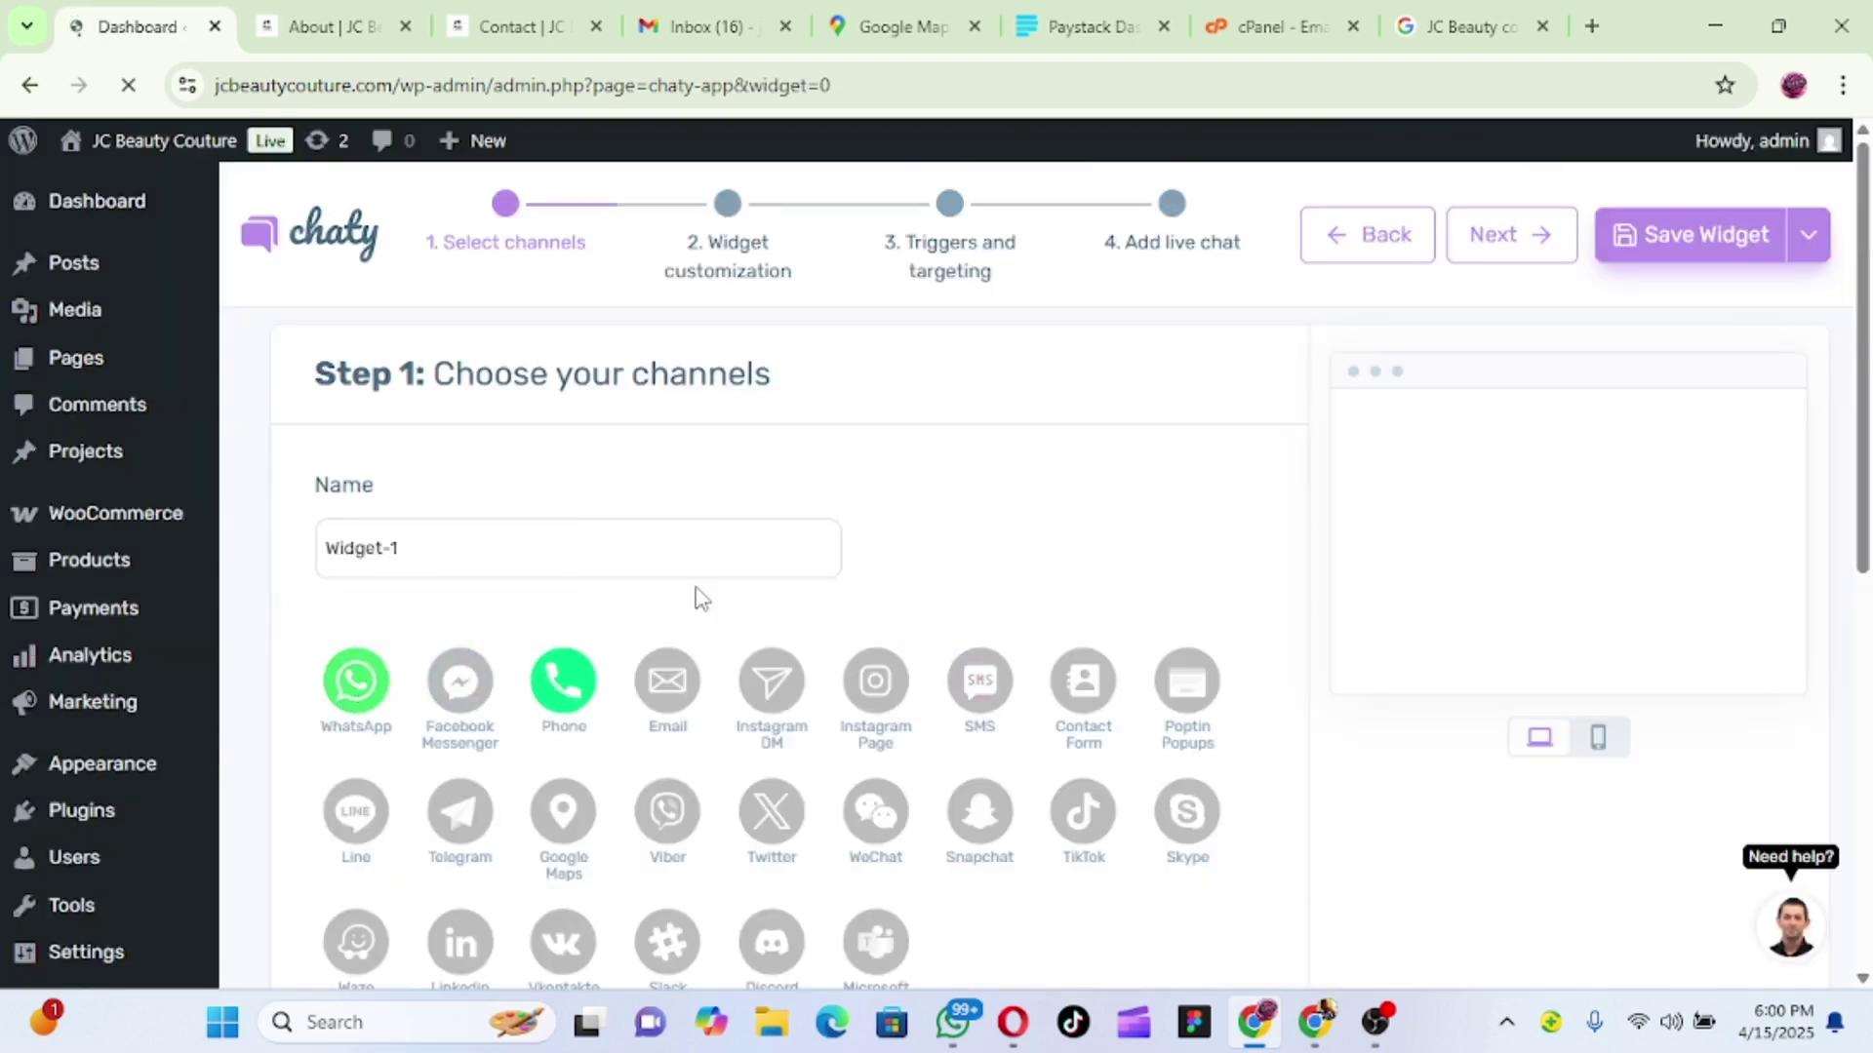
scroll(843, 569, down, 5)
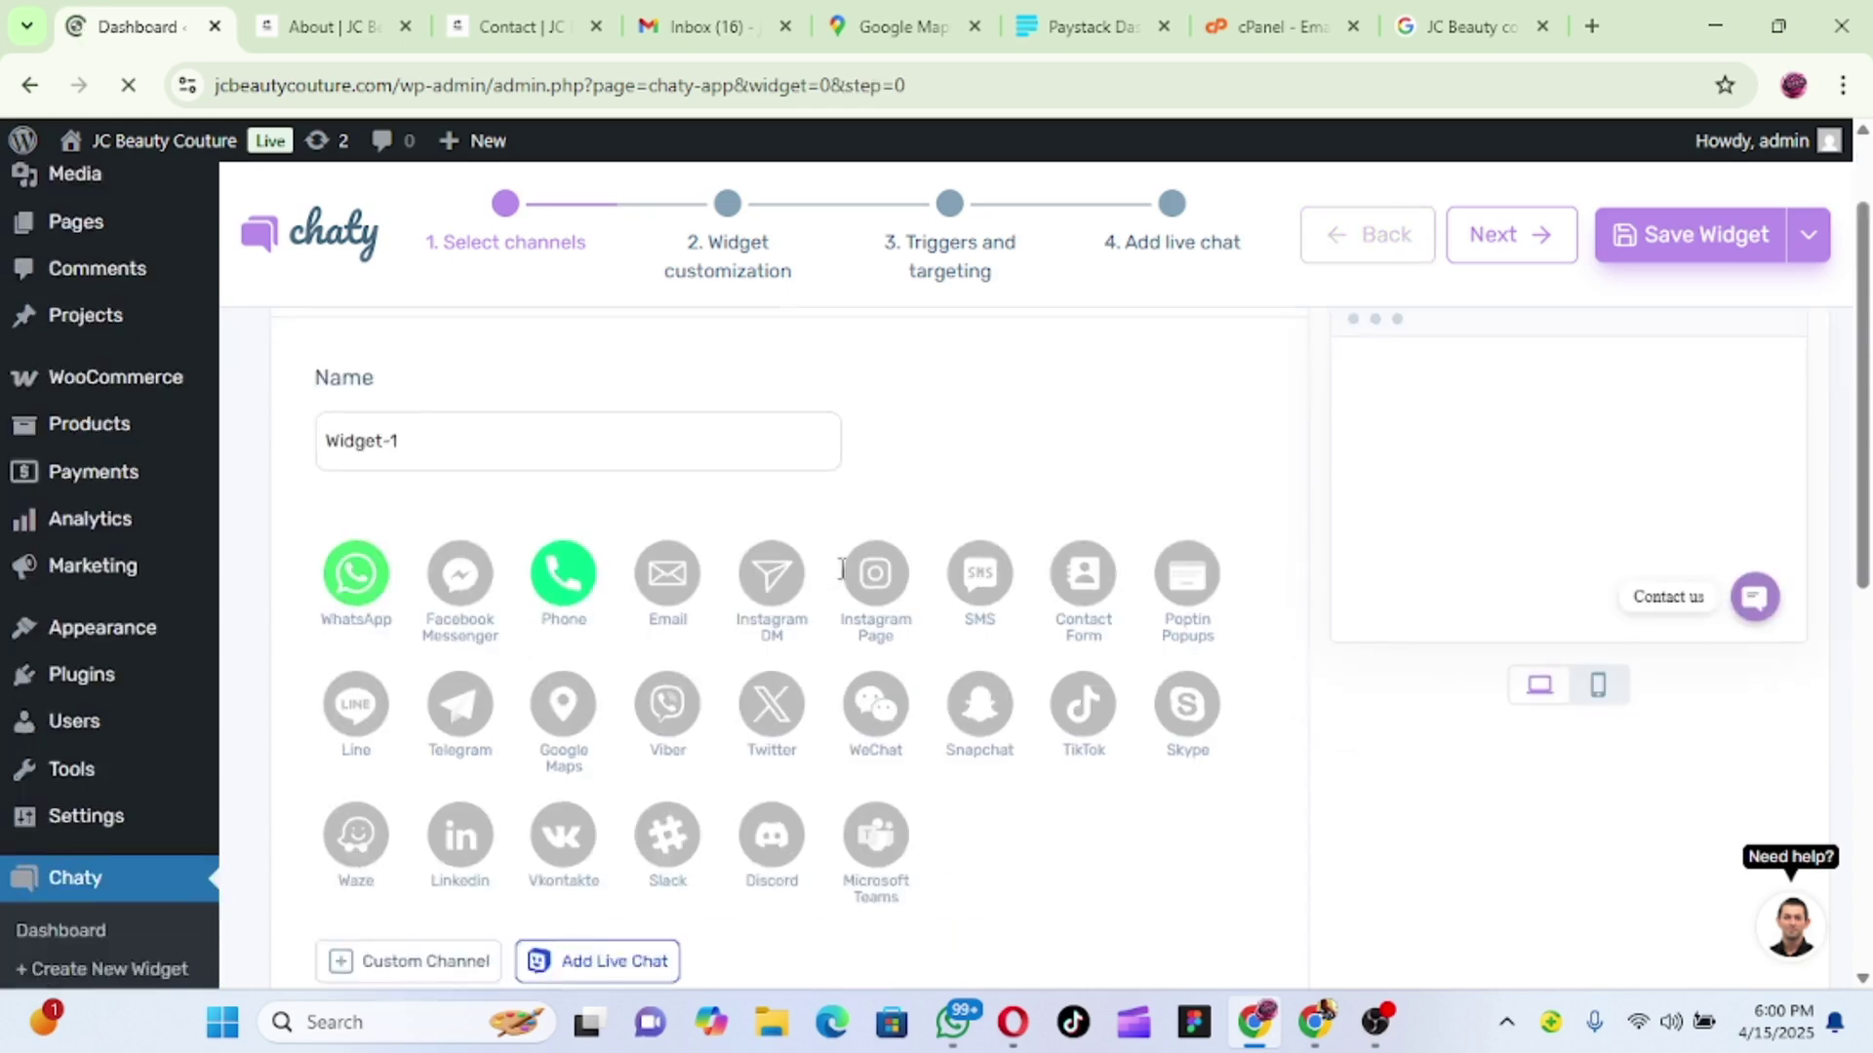
scroll(842, 580, up, 3)
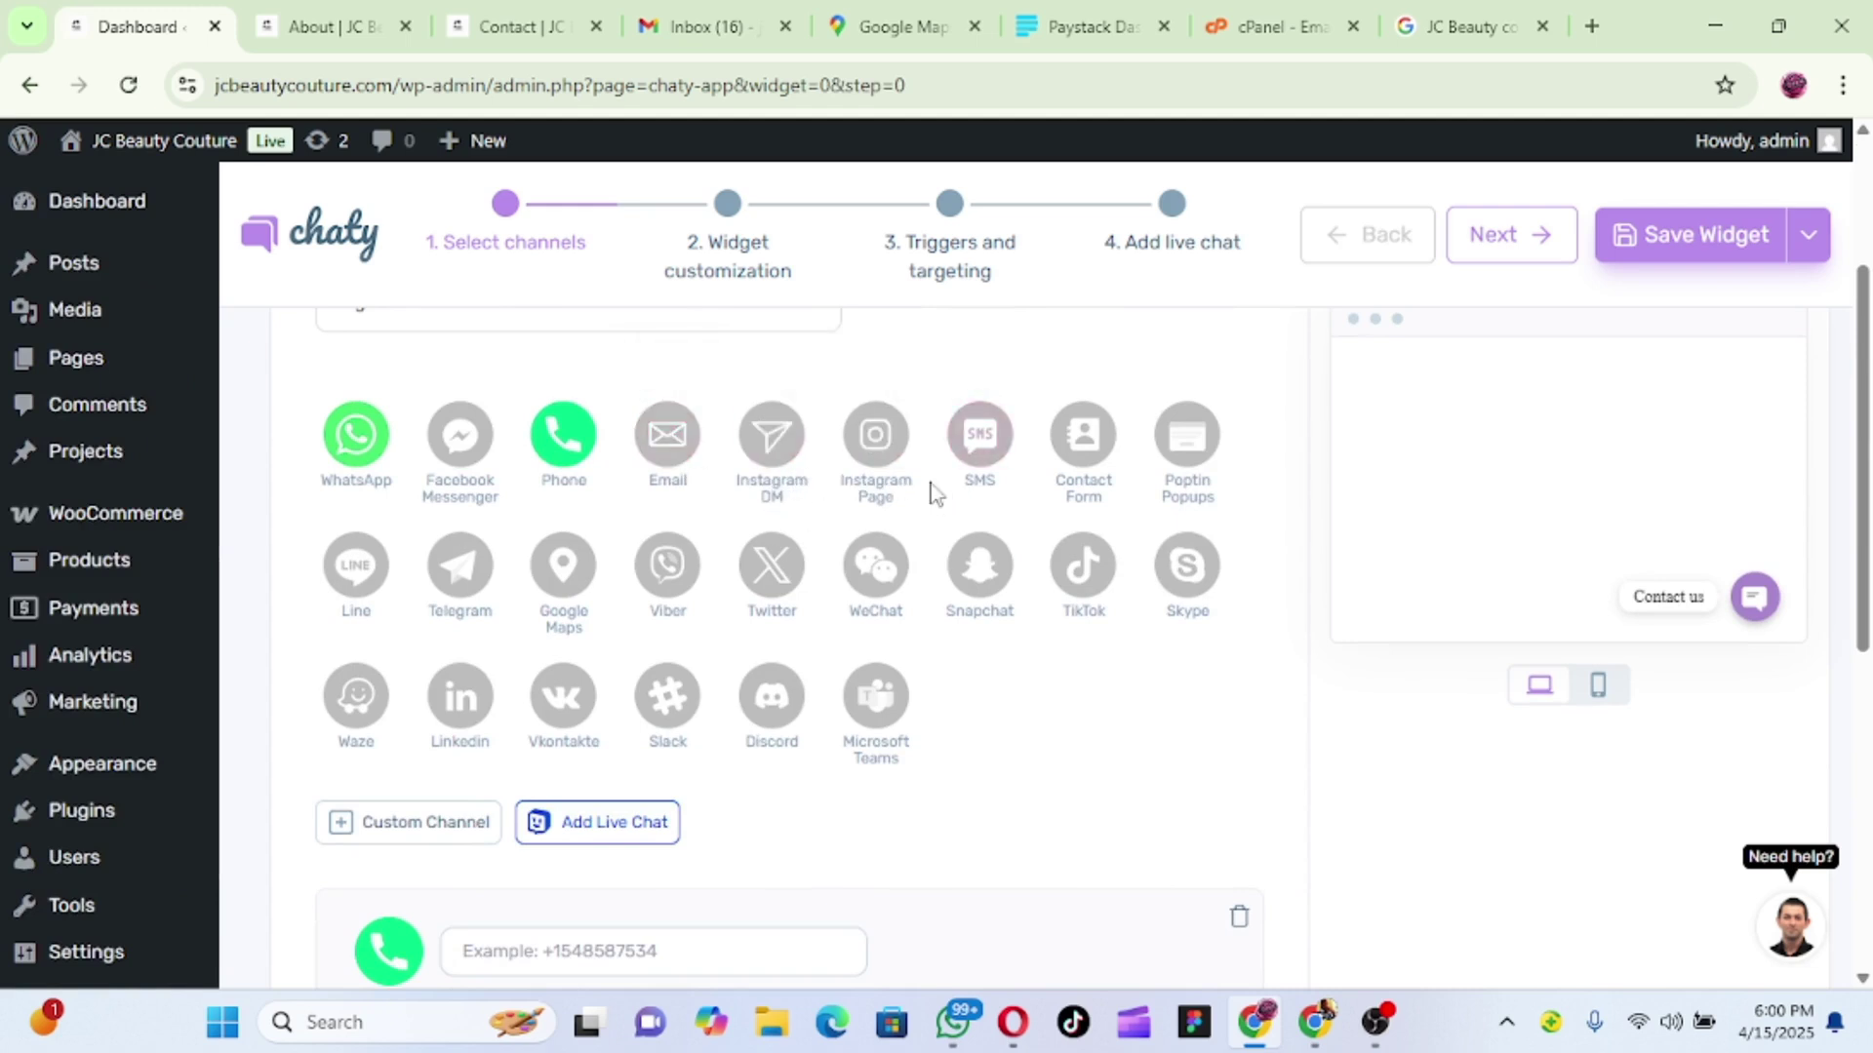
scroll(510, 777, down, 3)
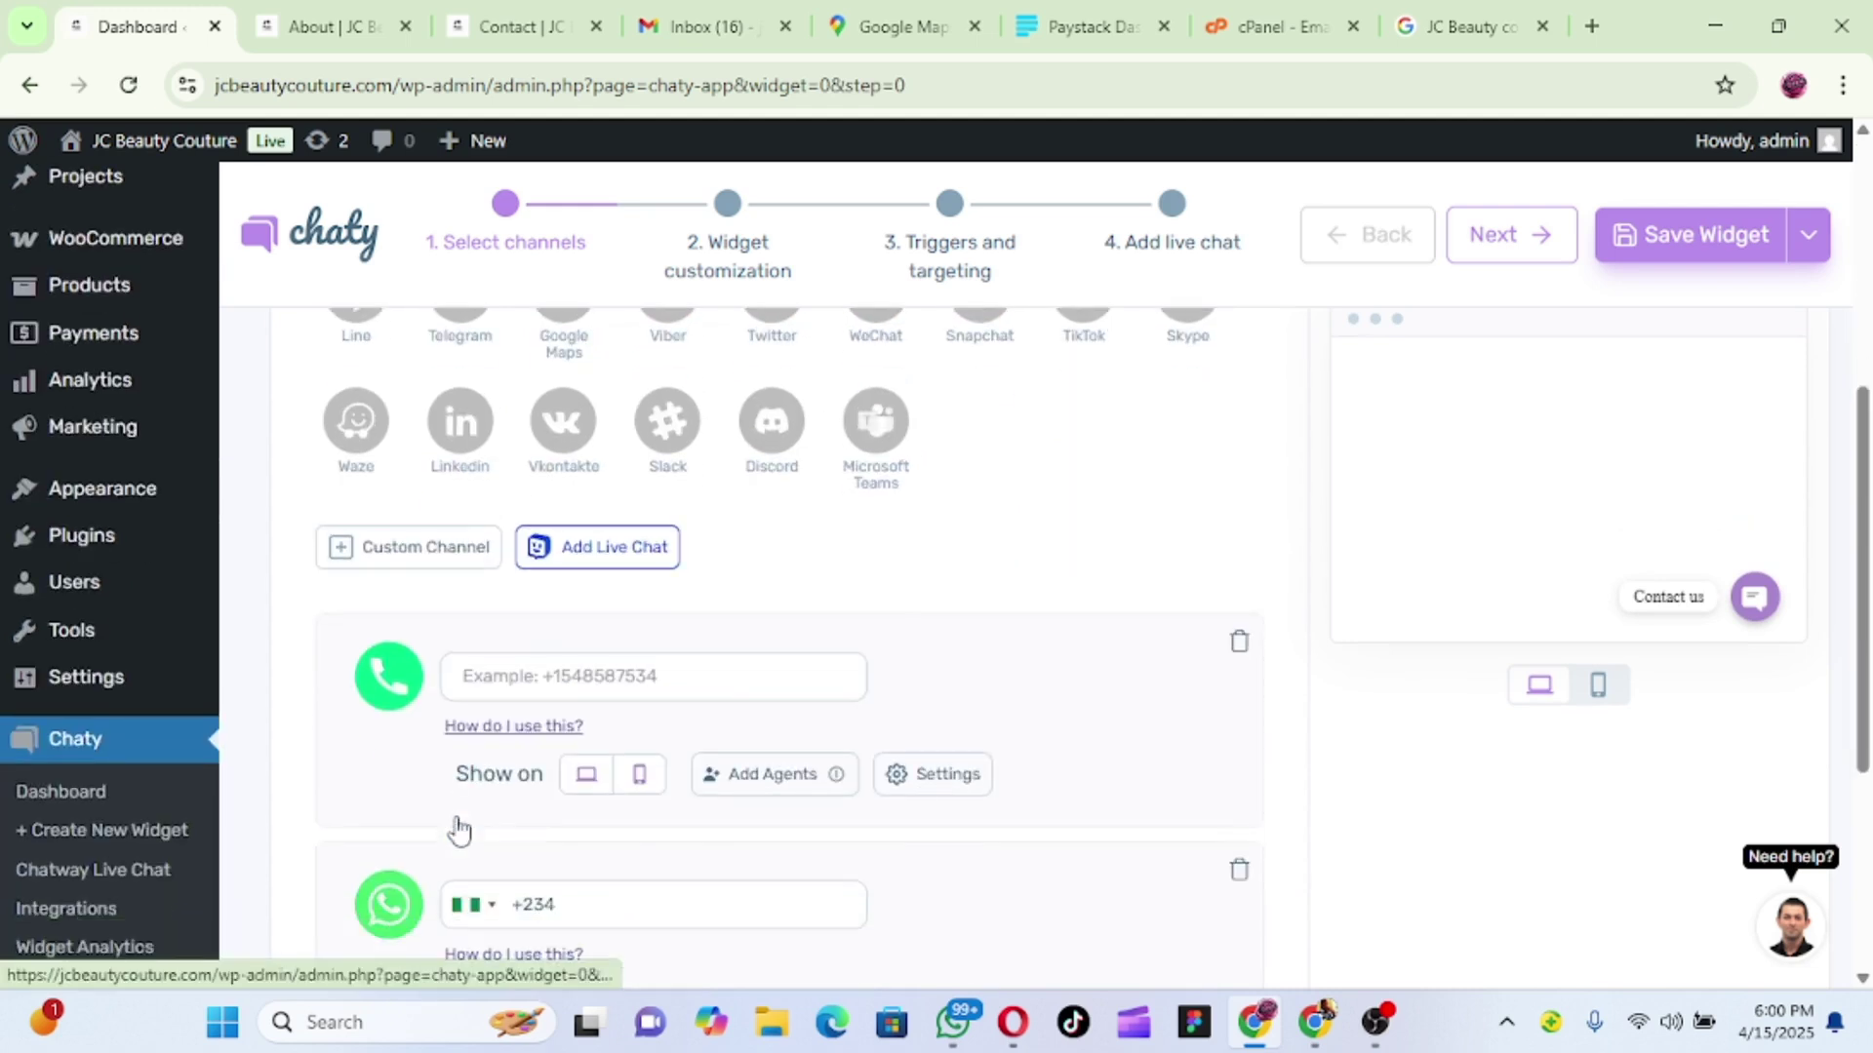
click(600, 677)
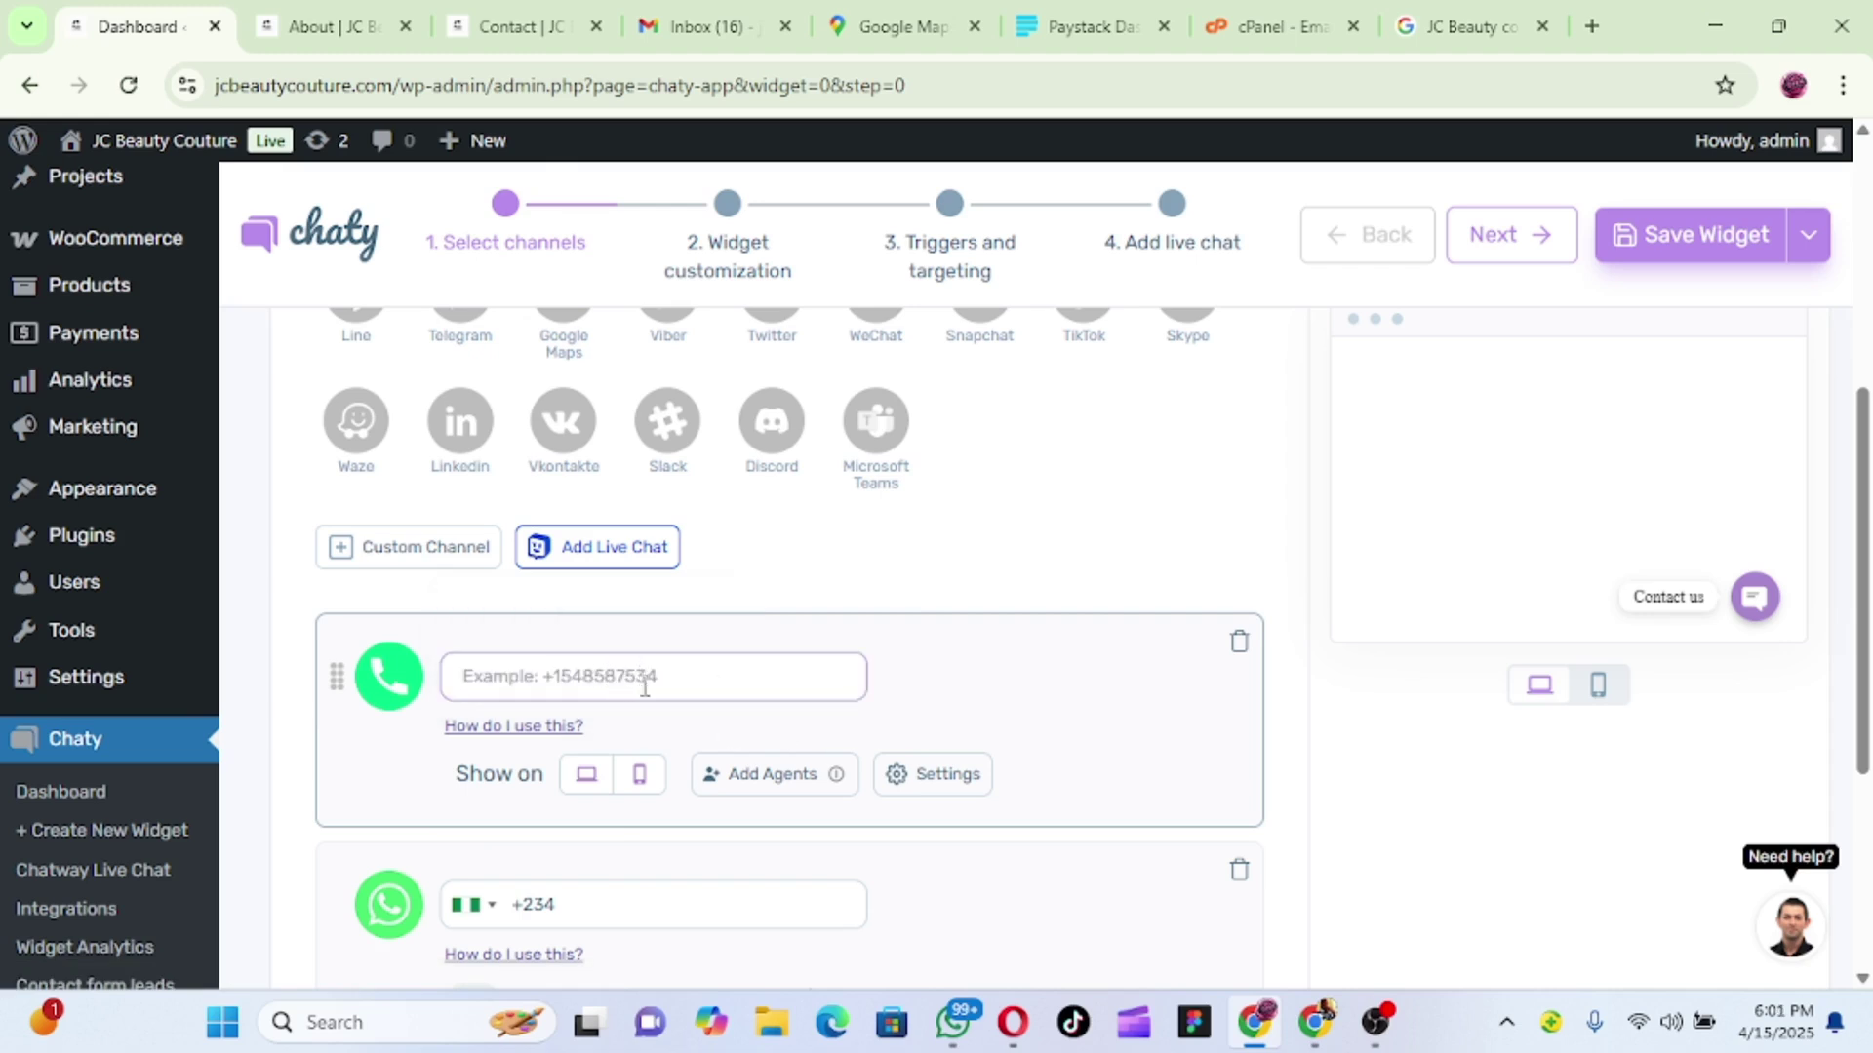
scroll(645, 688, down, 3)
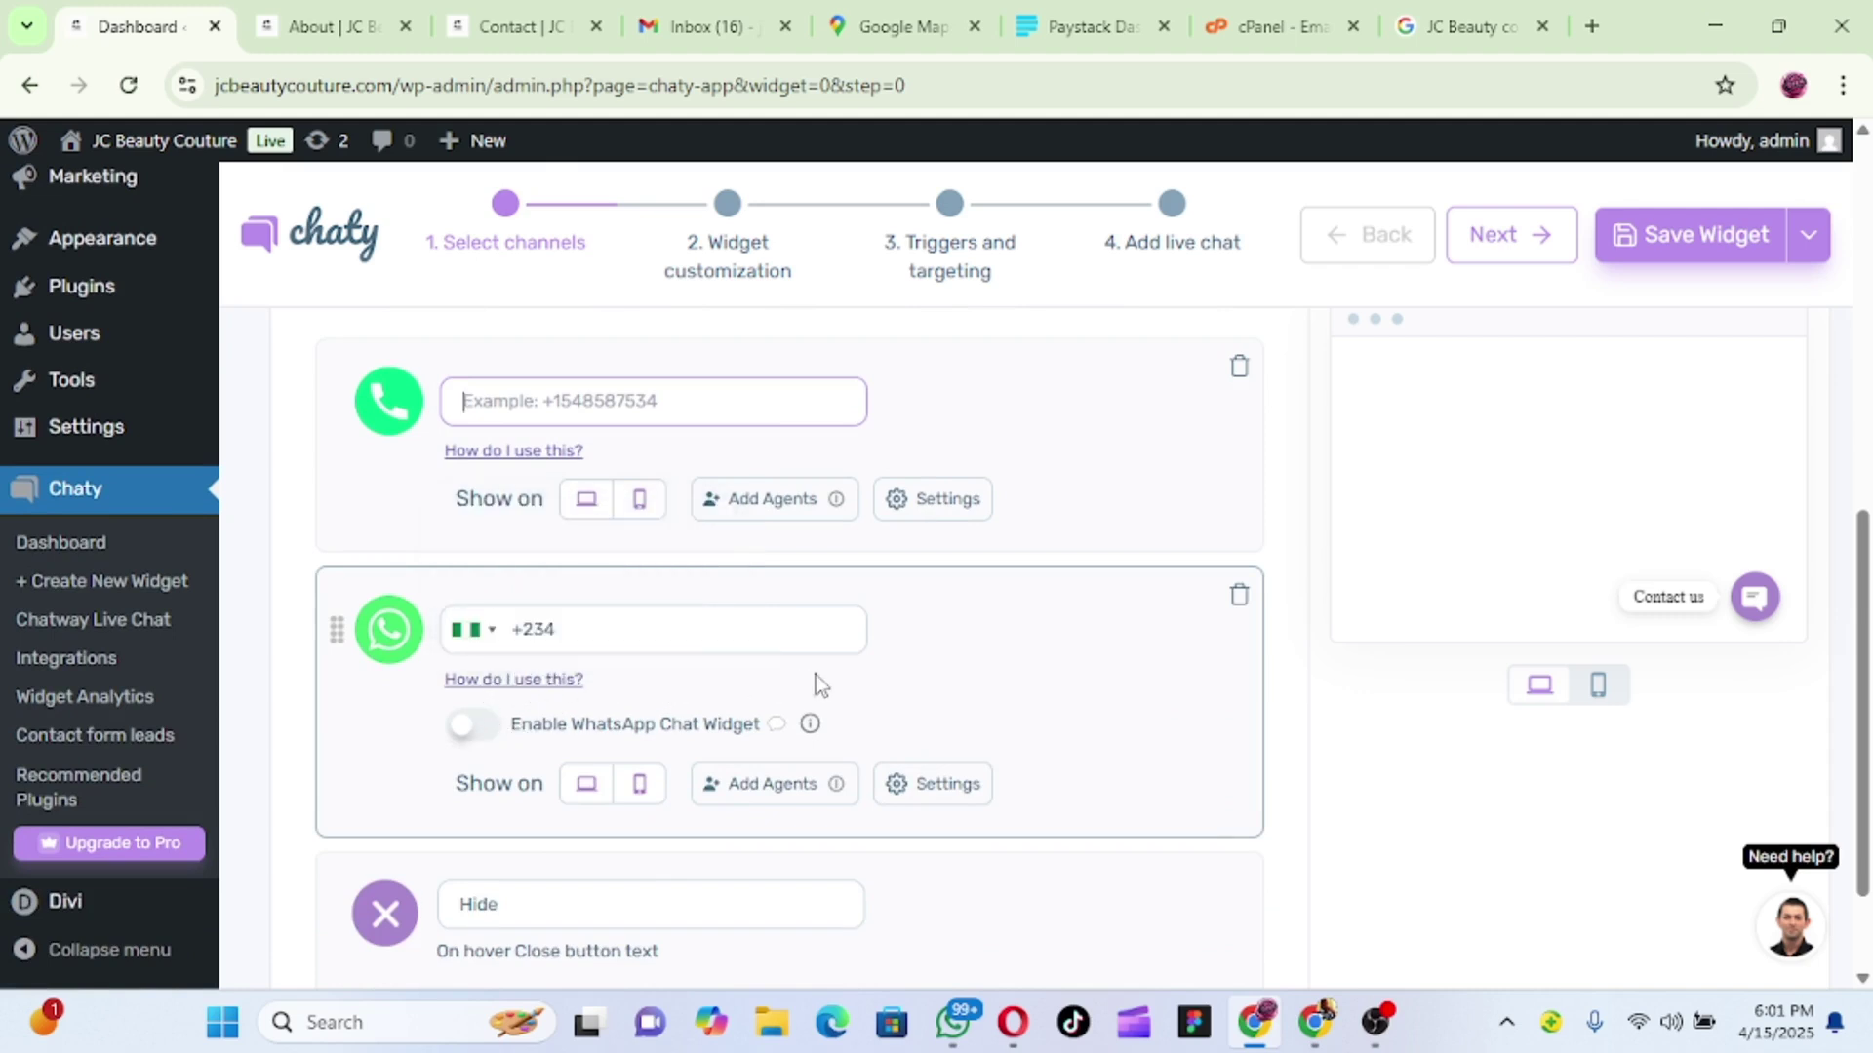
Enable the WhatsApp pop-up and change its country code from Nigeria to Ghana (+233).
click(478, 730)
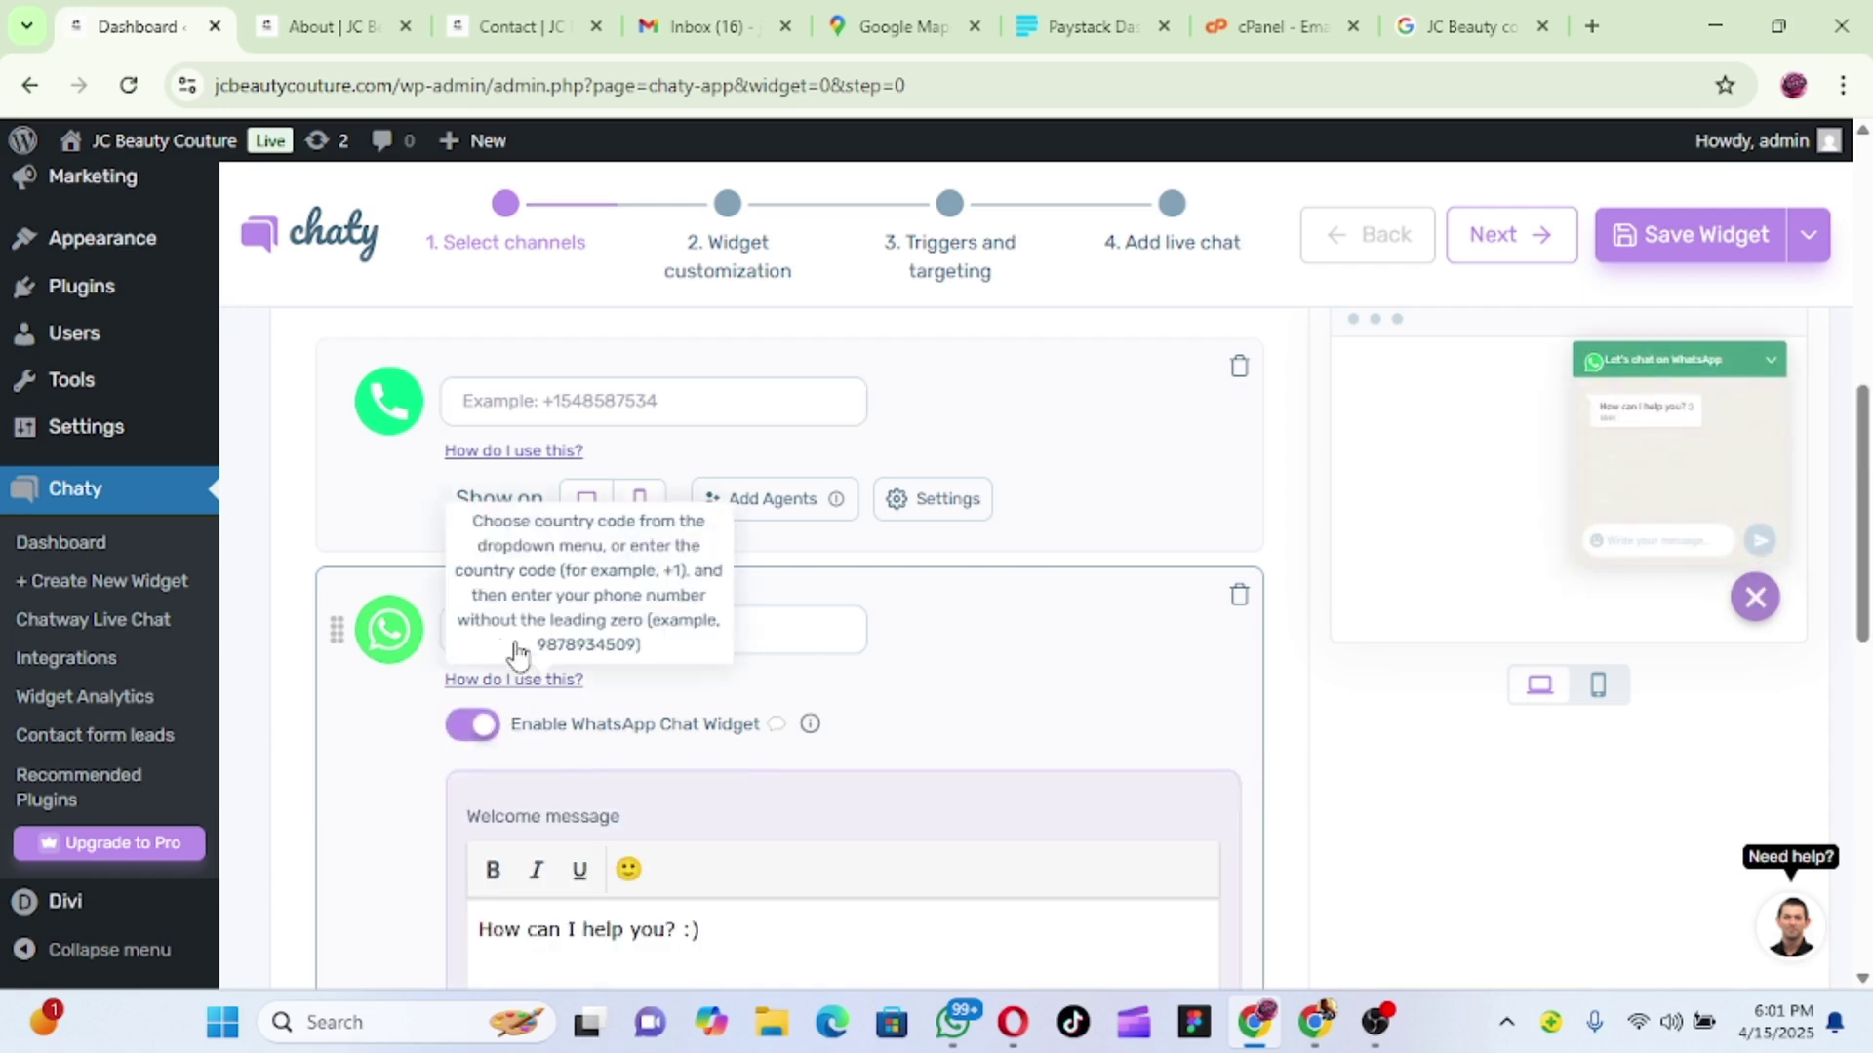
click(738, 634)
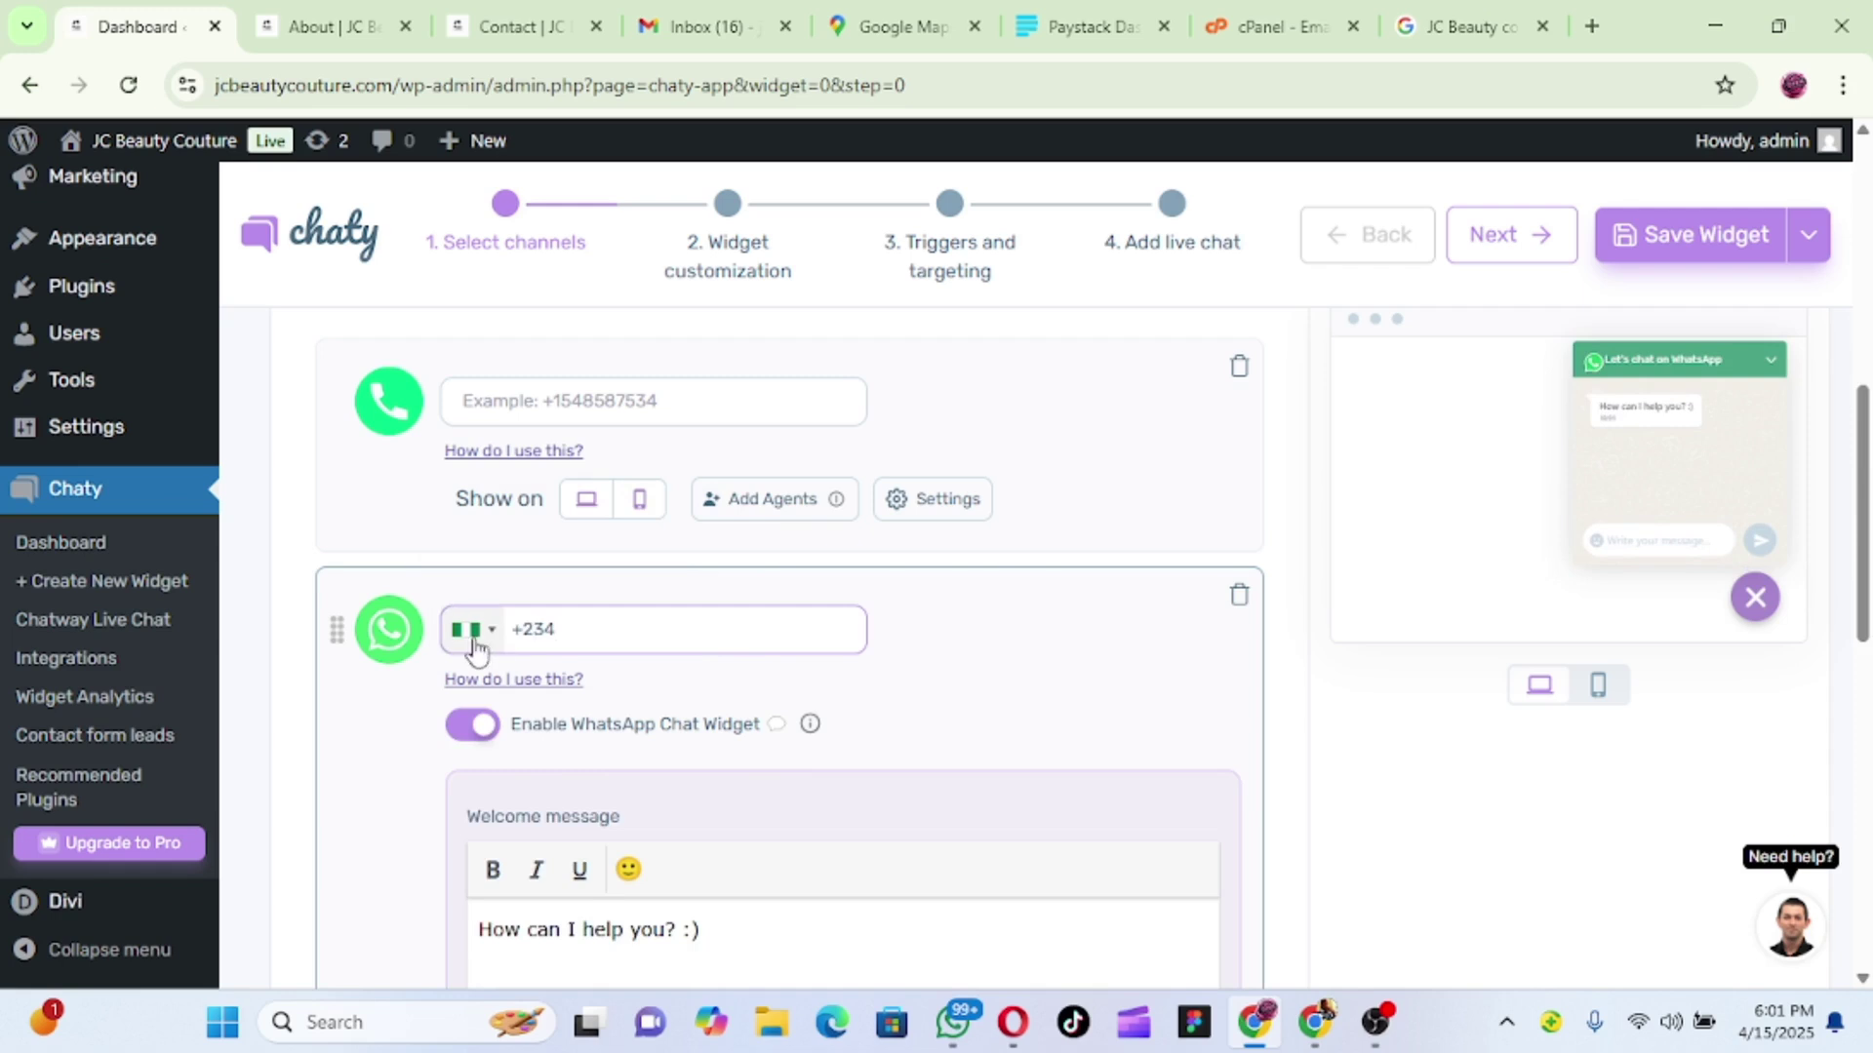
click(476, 632)
scroll(566, 800, down, 4)
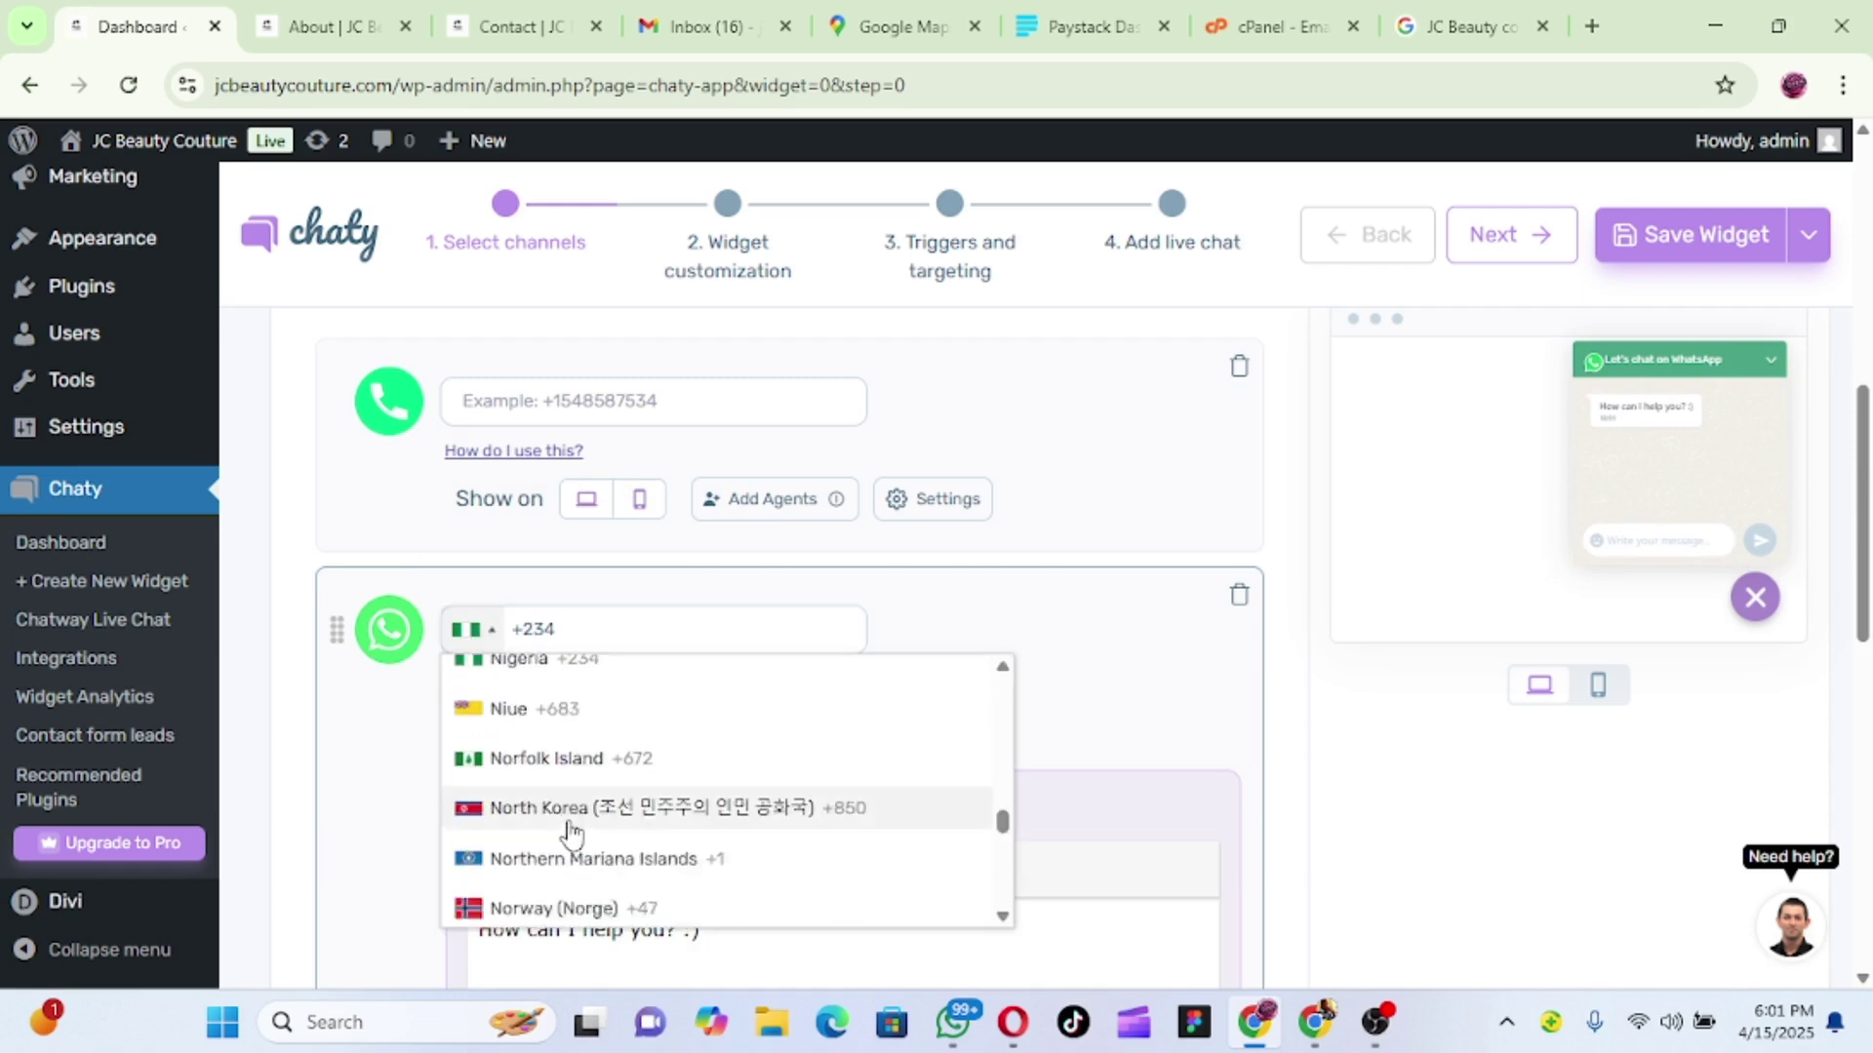
scroll(566, 814, down, 4)
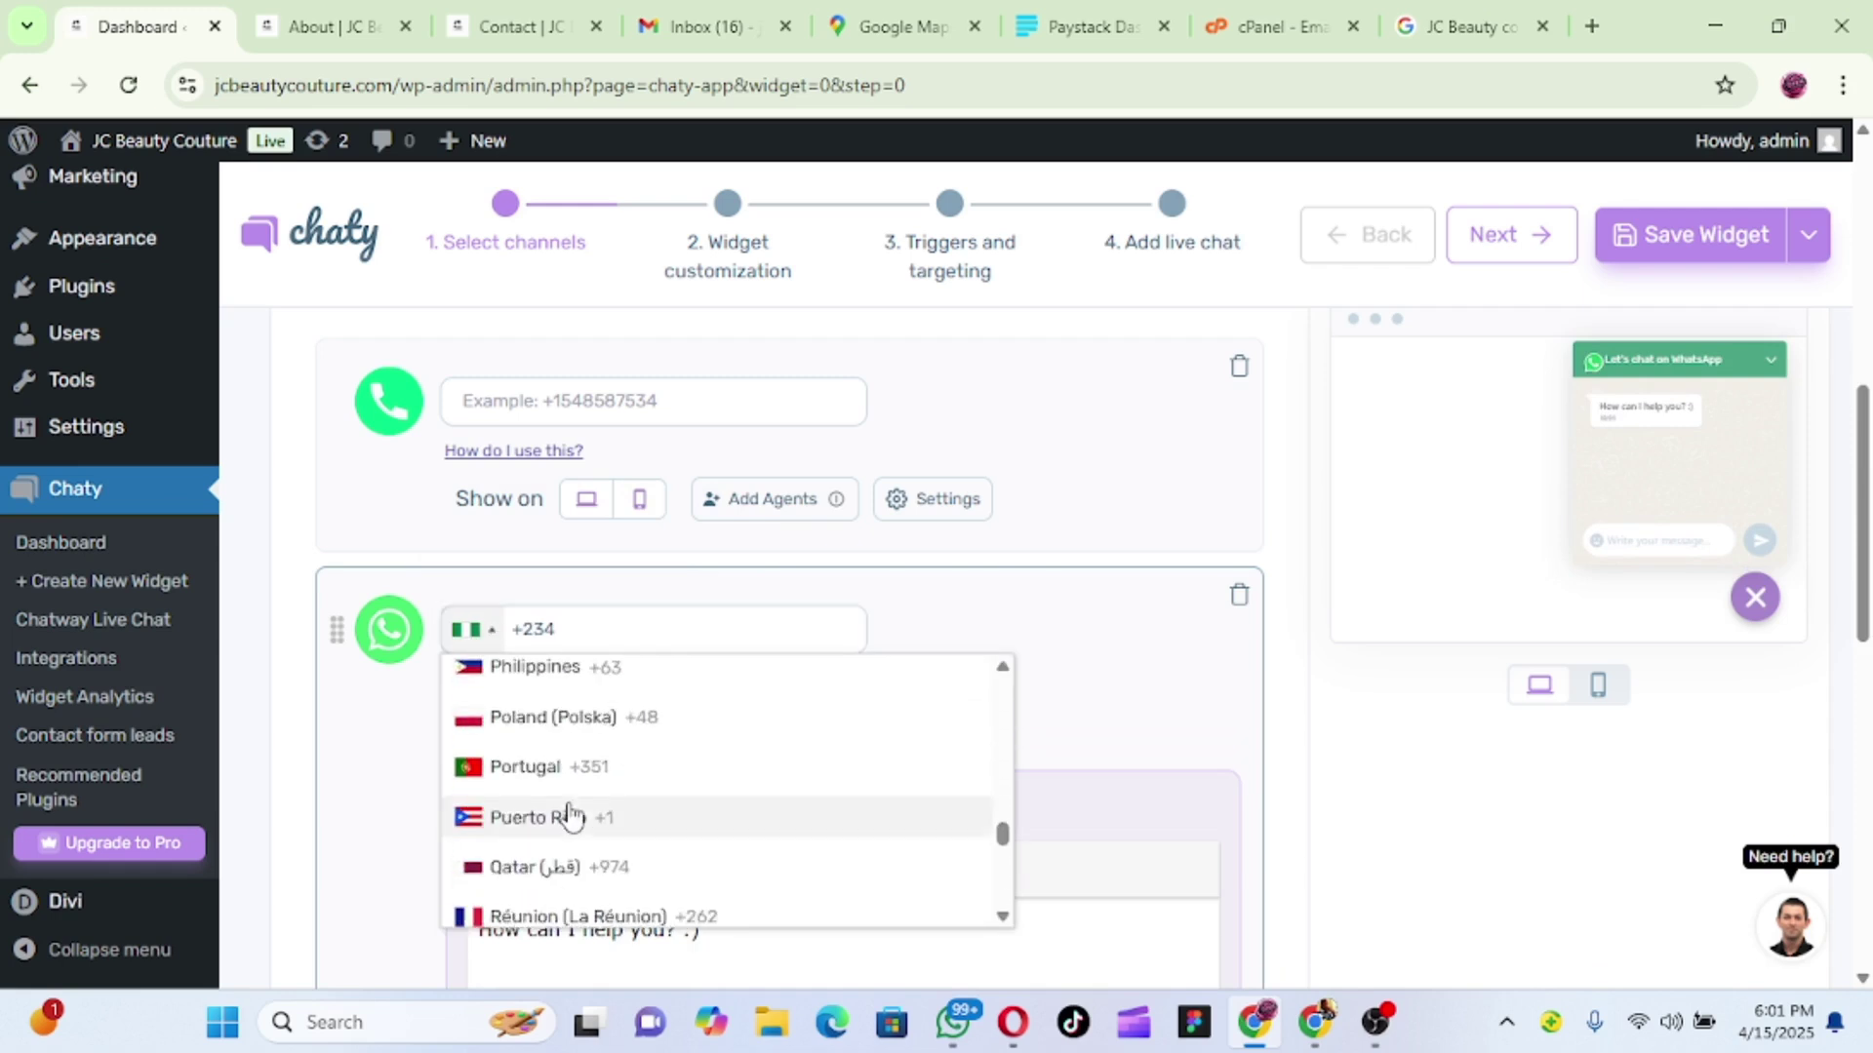
scroll(565, 809, up, 18)
scroll(568, 783, up, 15)
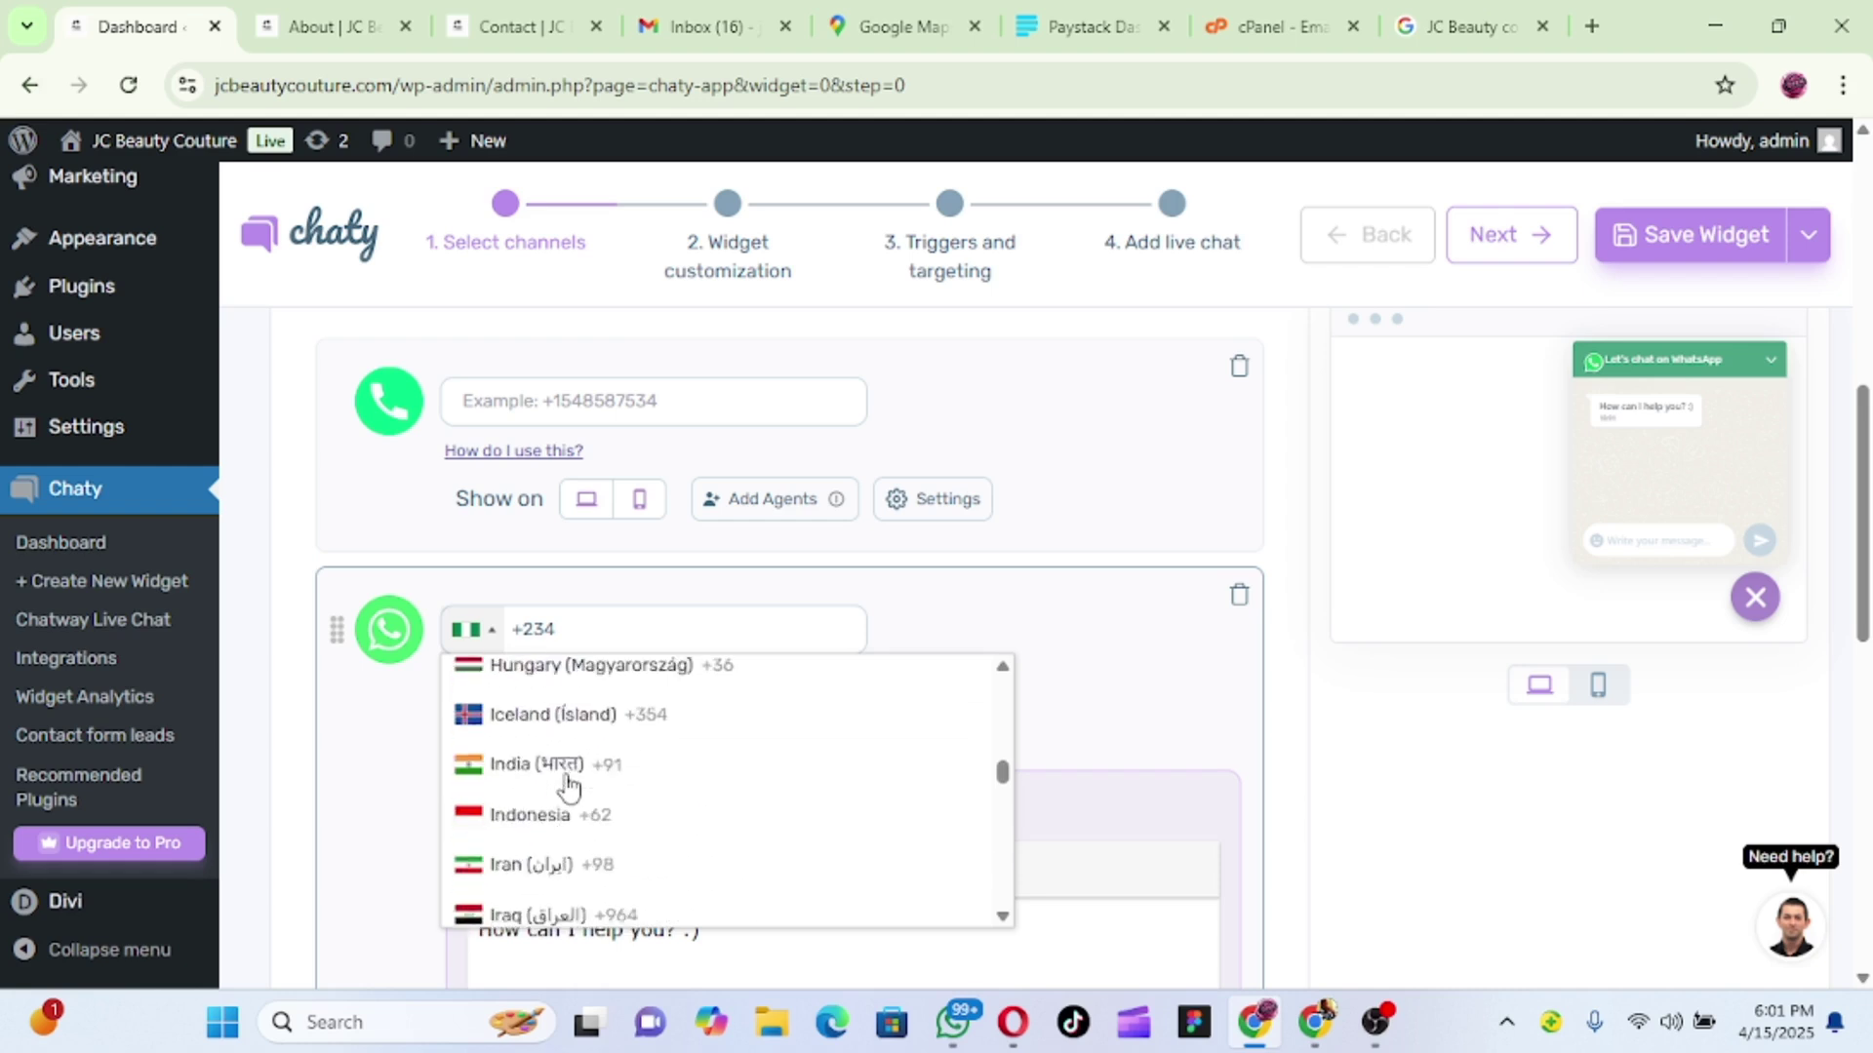
scroll(568, 783, up, 17)
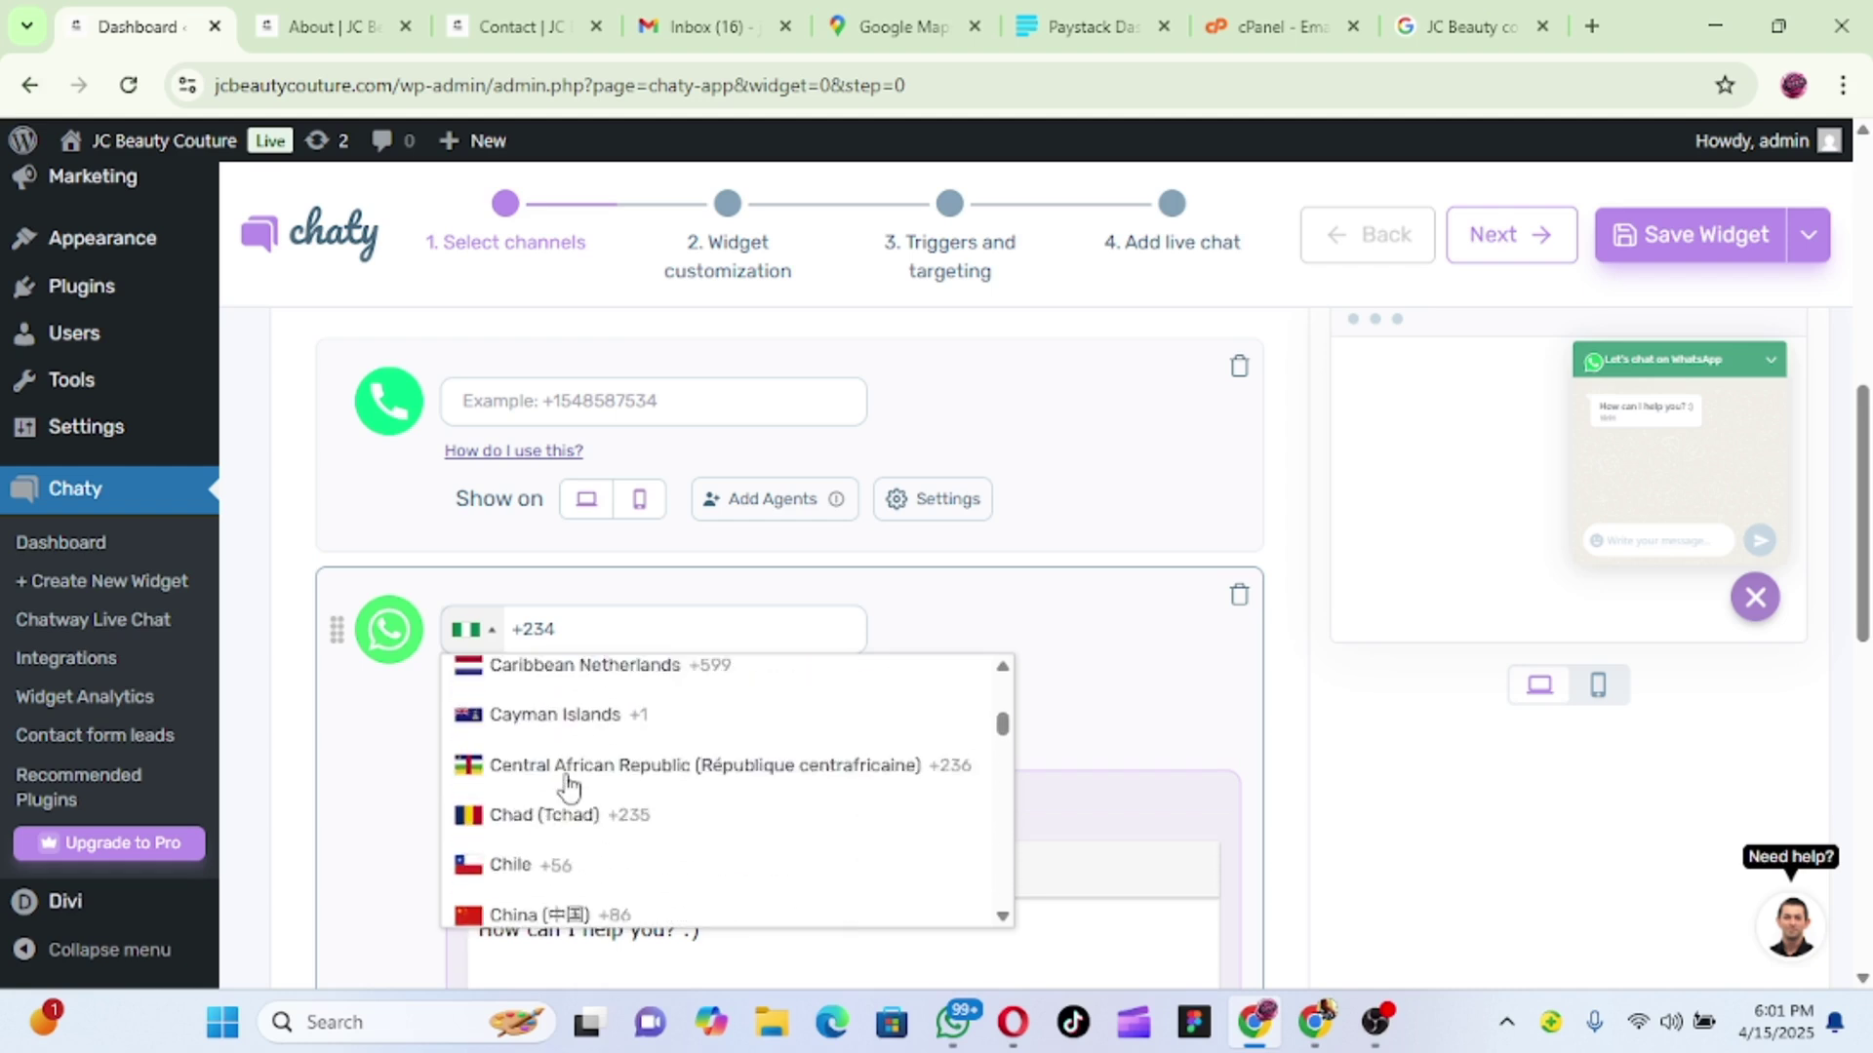
scroll(569, 783, up, 15)
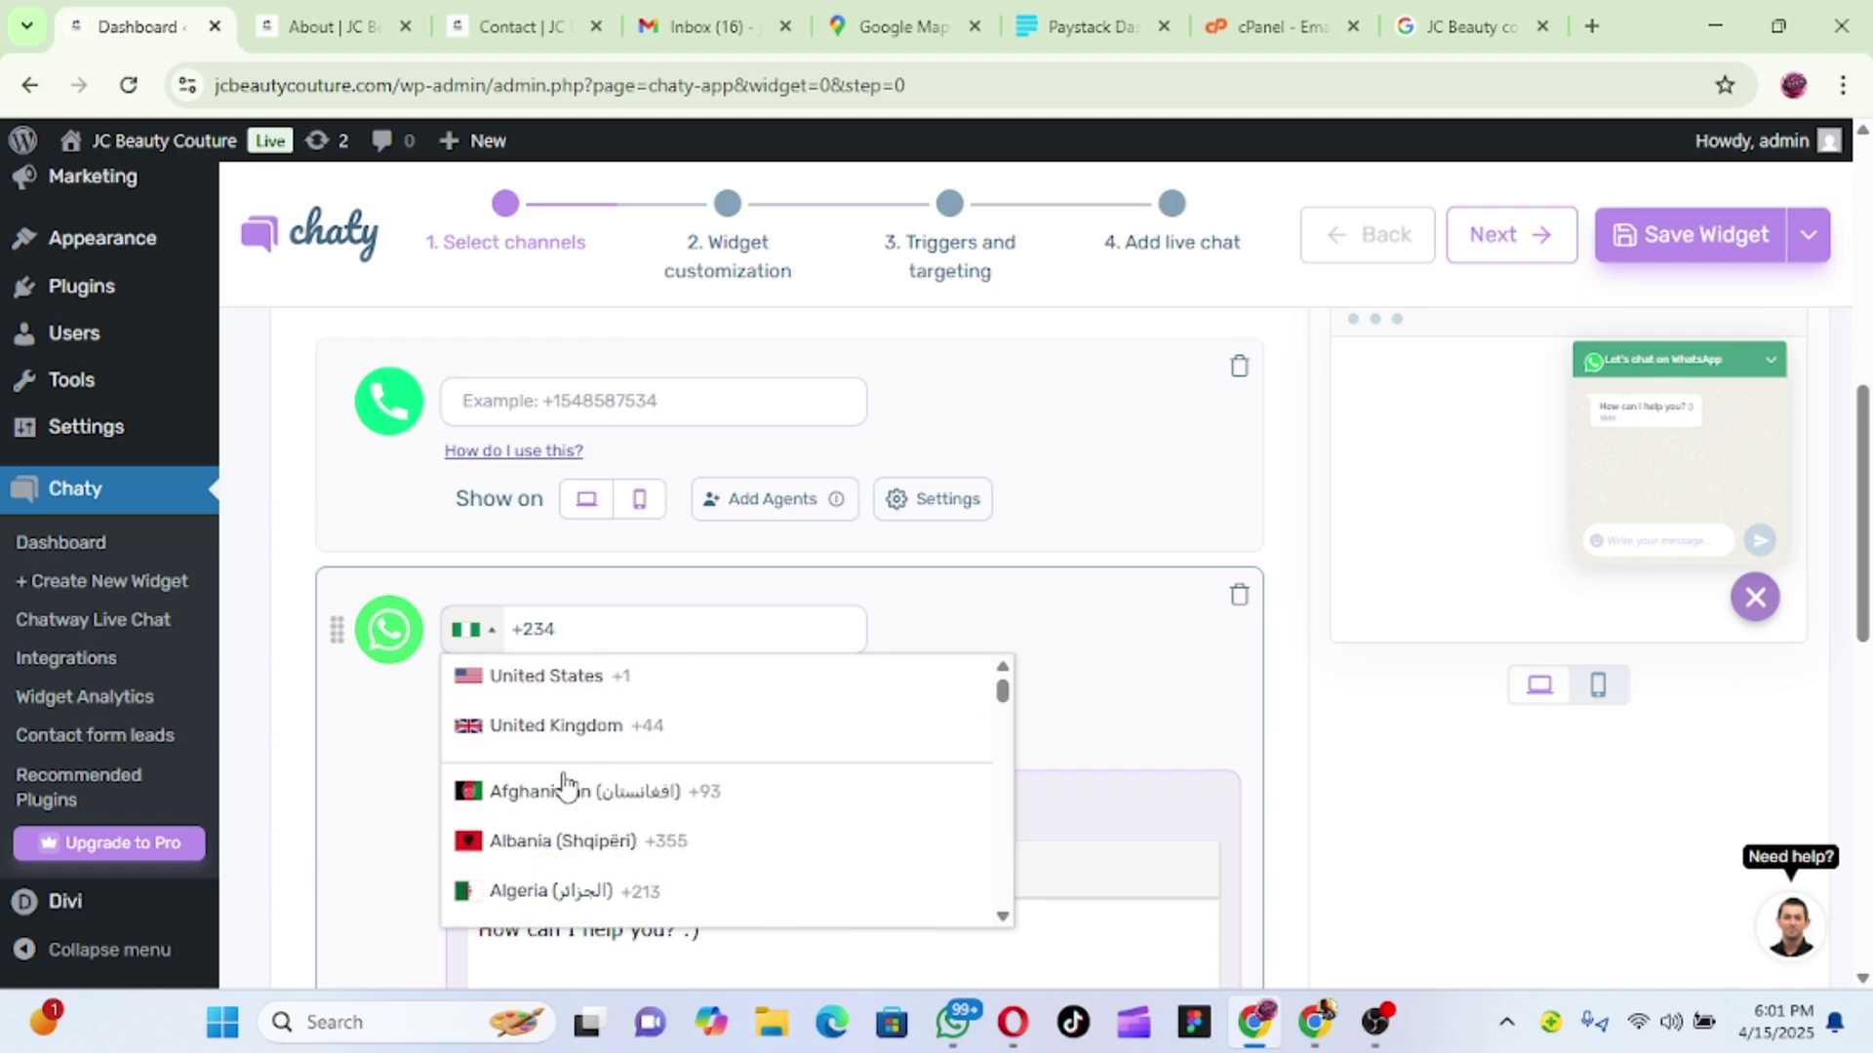
scroll(564, 790, down, 20)
scroll(564, 790, down, 10)
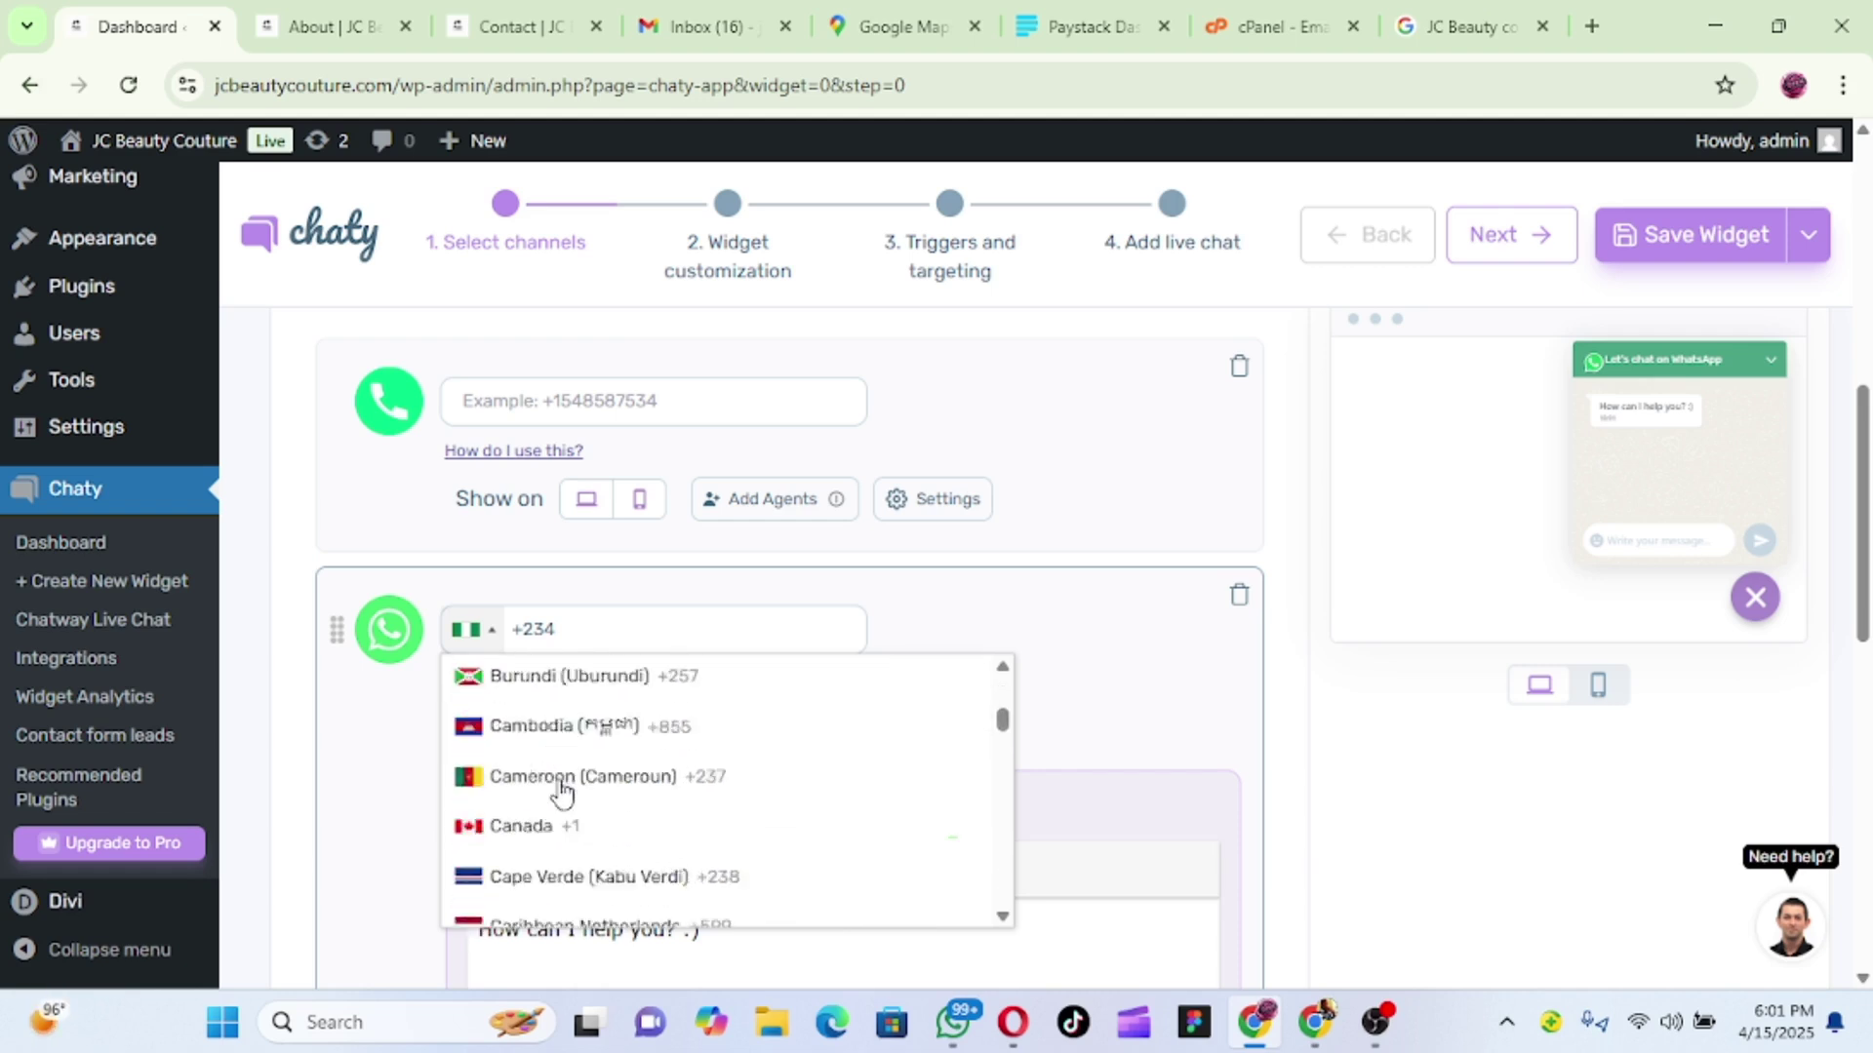
scroll(561, 792, down, 8)
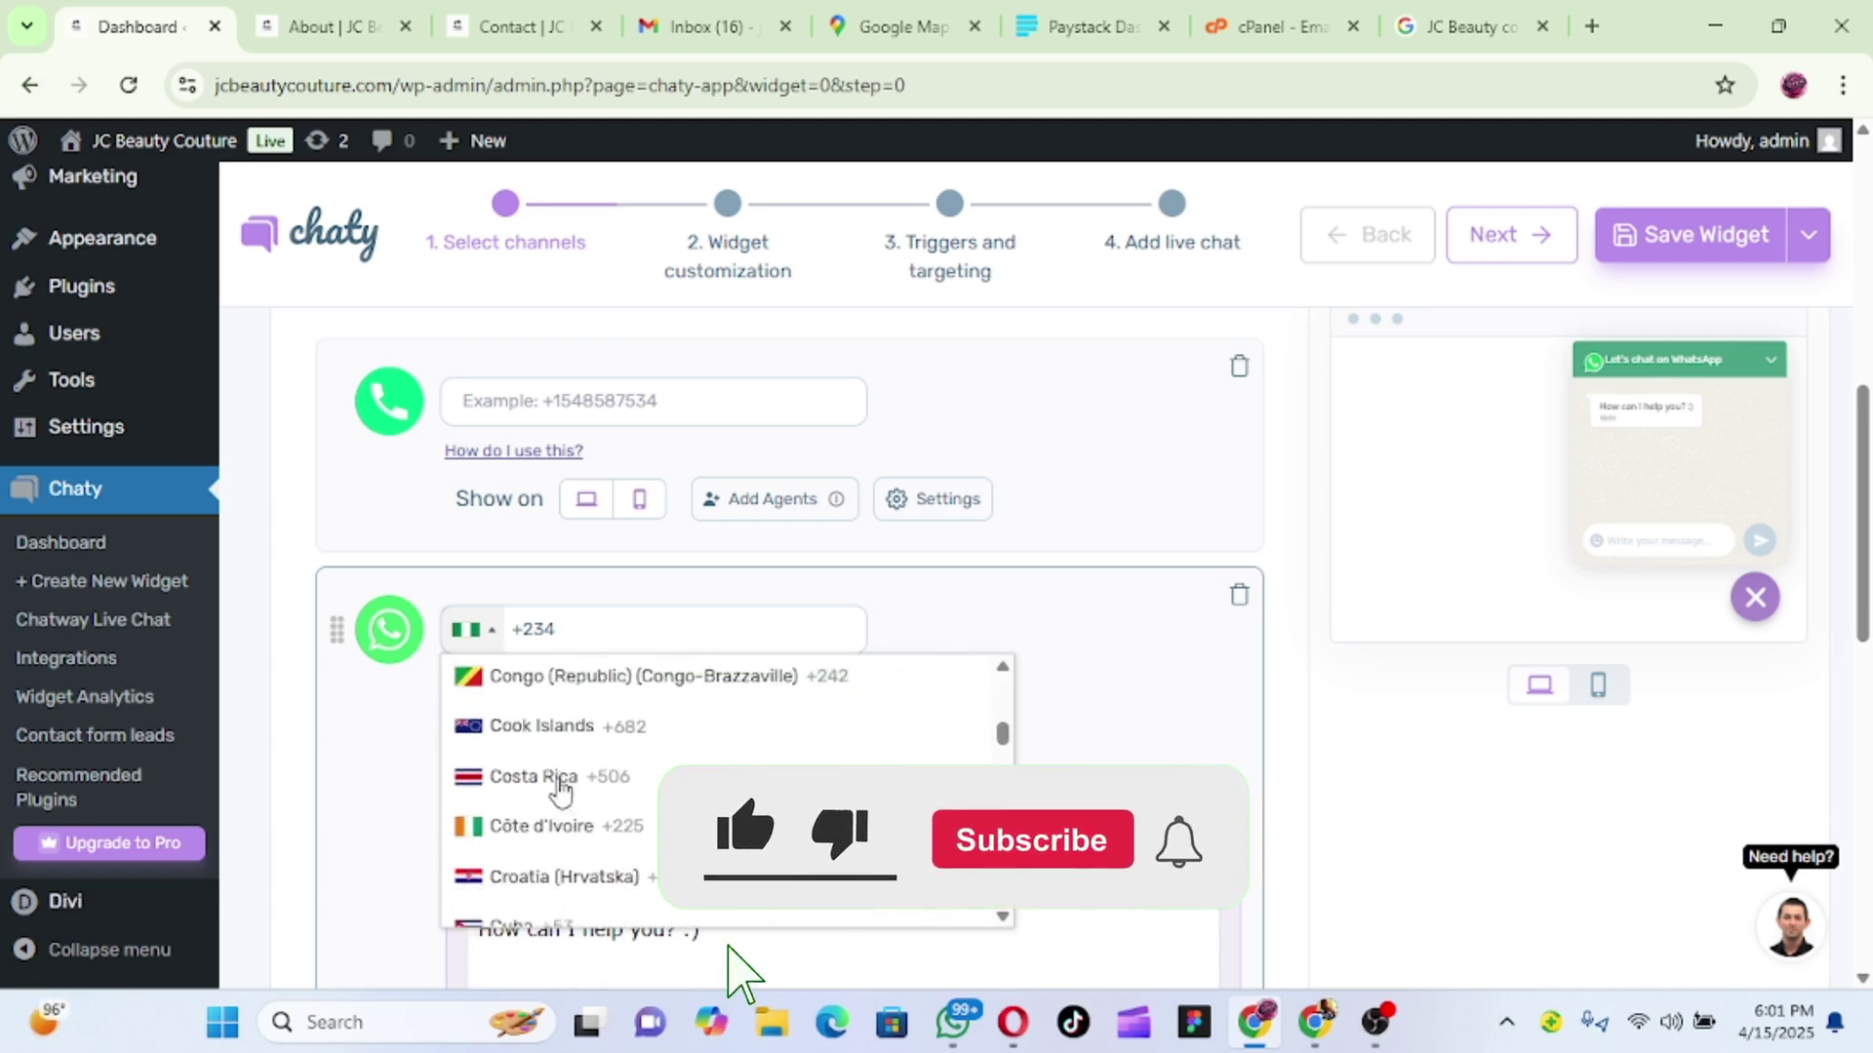
scroll(561, 790, up, 3)
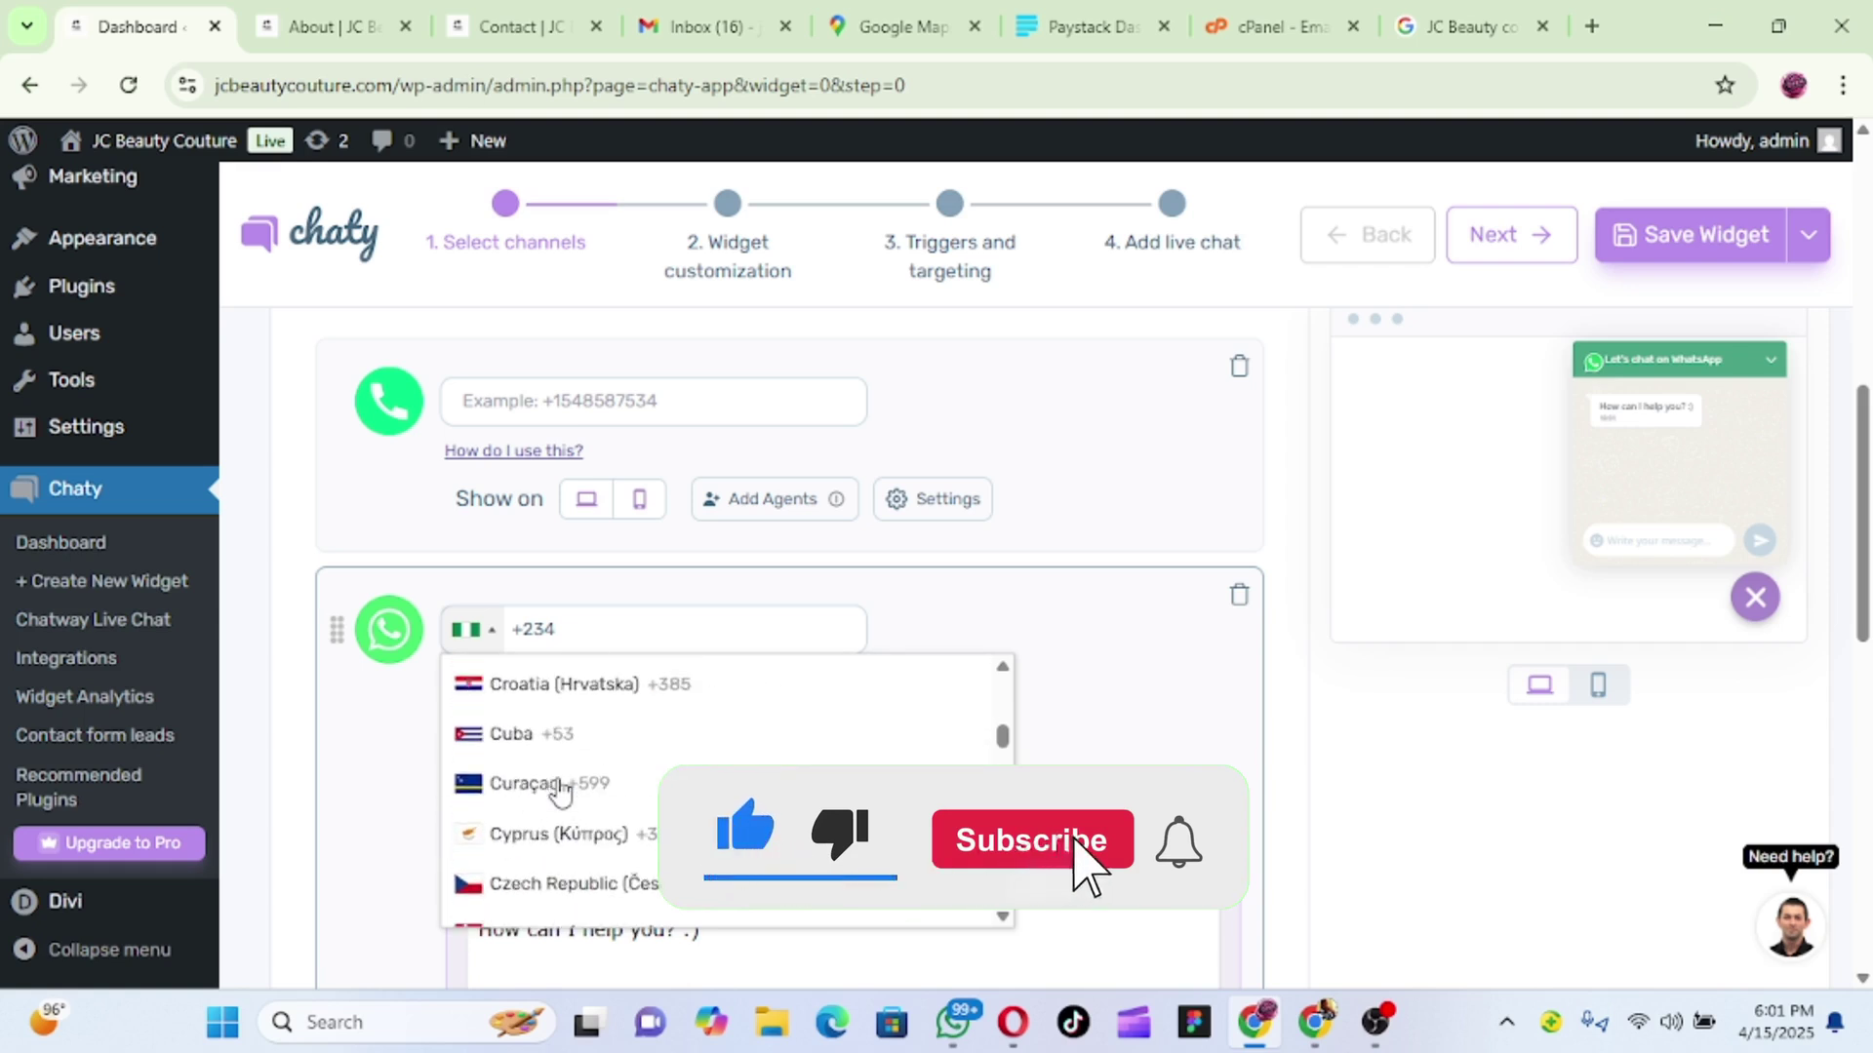
scroll(560, 790, down, 6)
scroll(561, 790, down, 7)
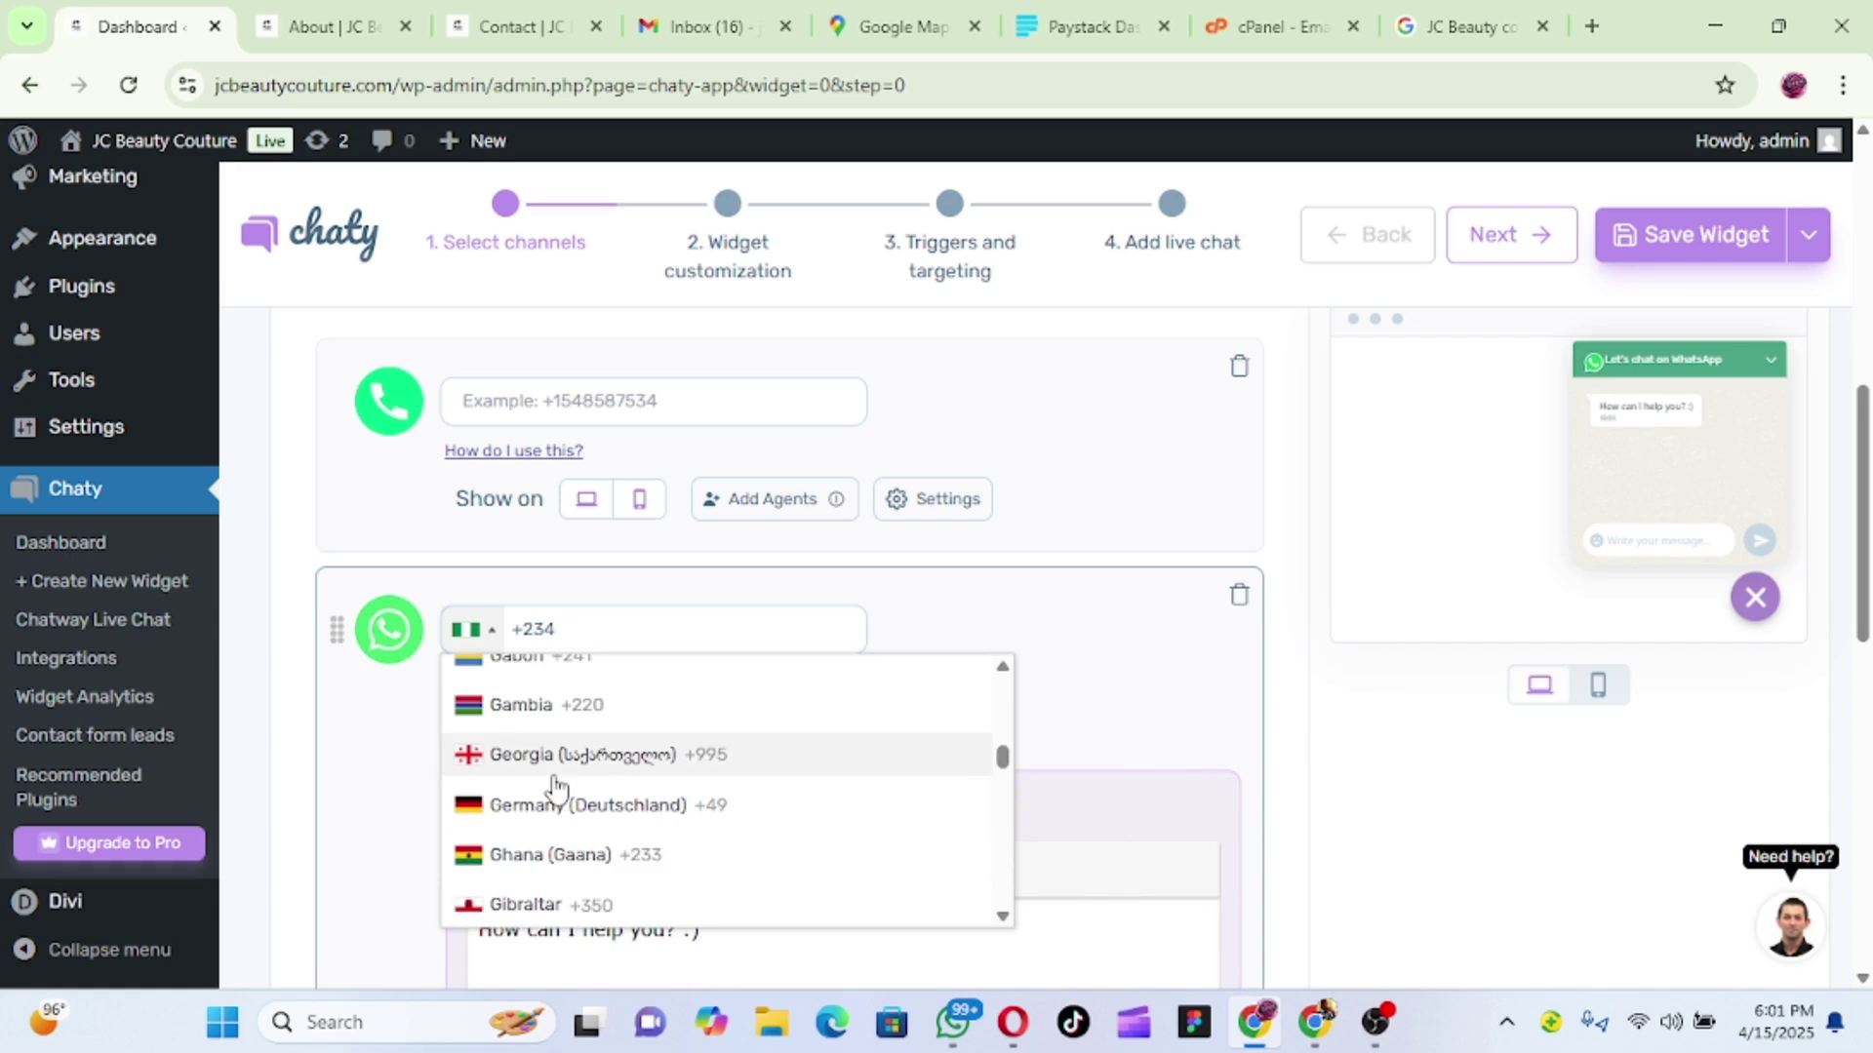
click(544, 858)
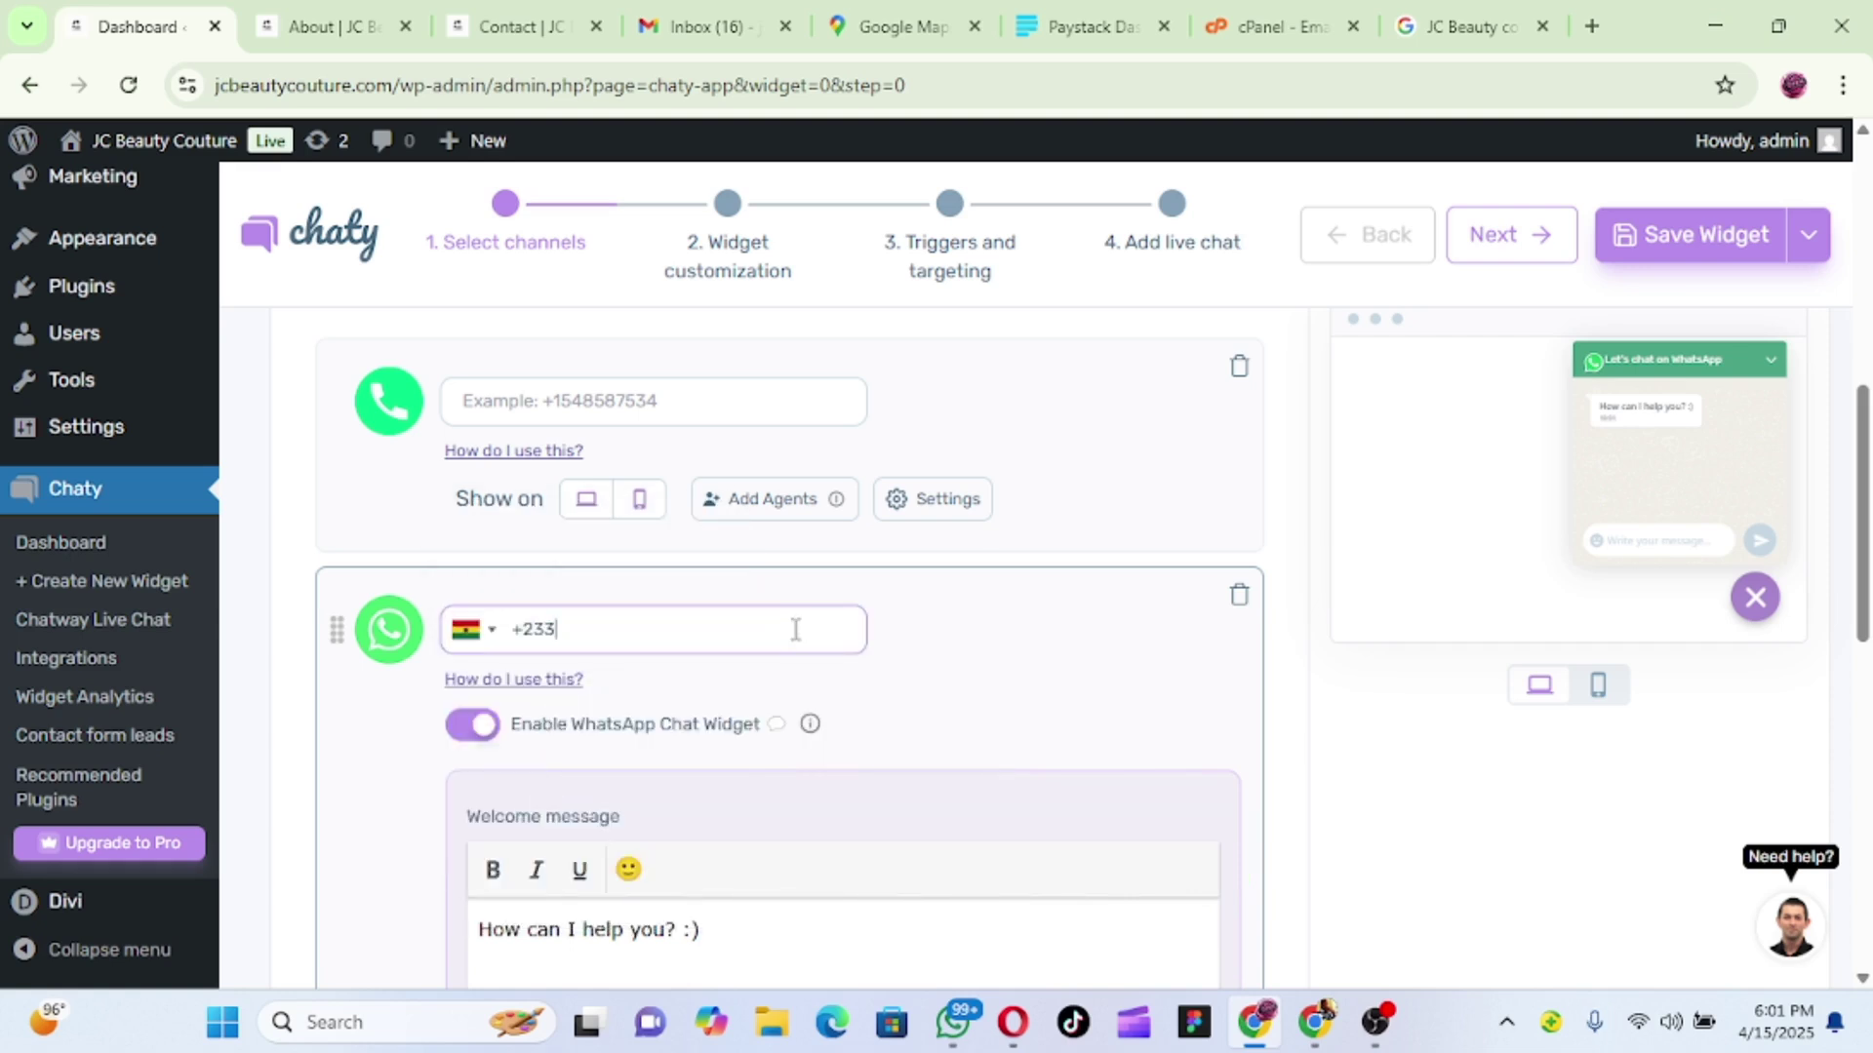
Look through clipboard history for the store's WhatsApp number, then close it.
key(super+v)
scroll(689, 476, down, 3)
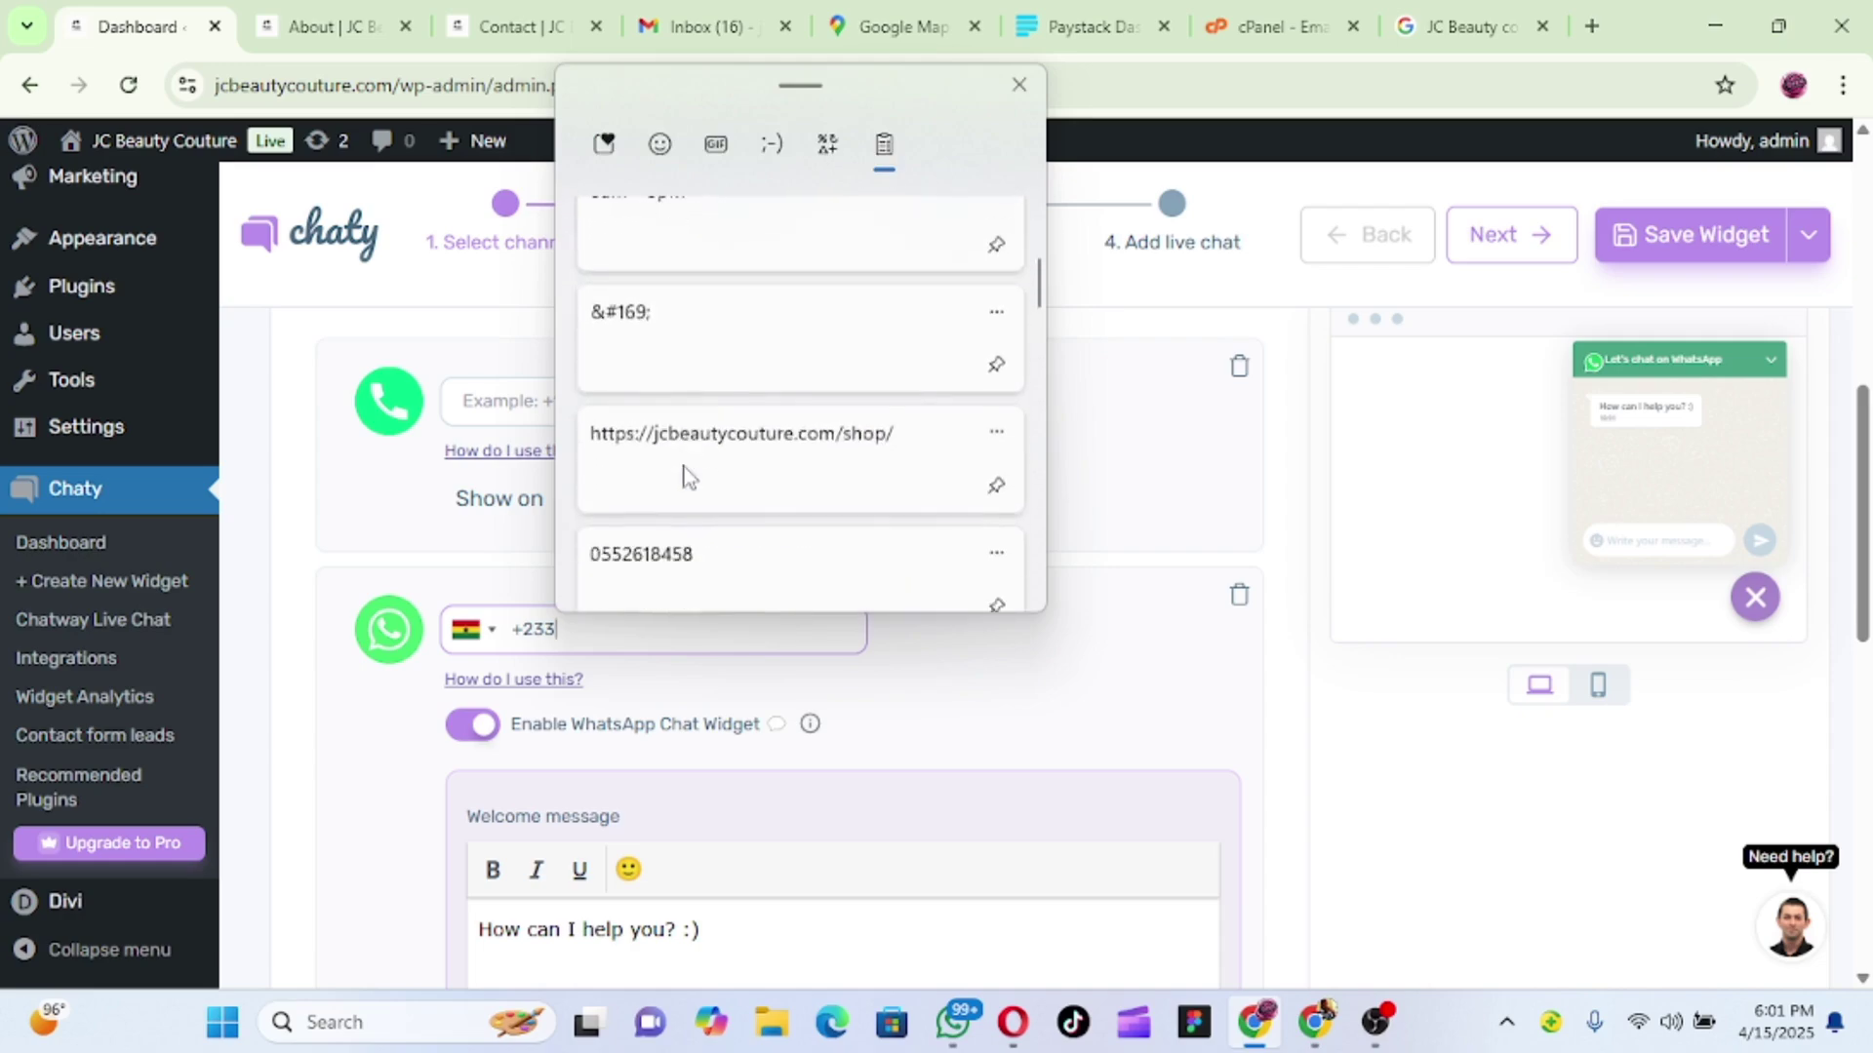
scroll(683, 474, down, 3)
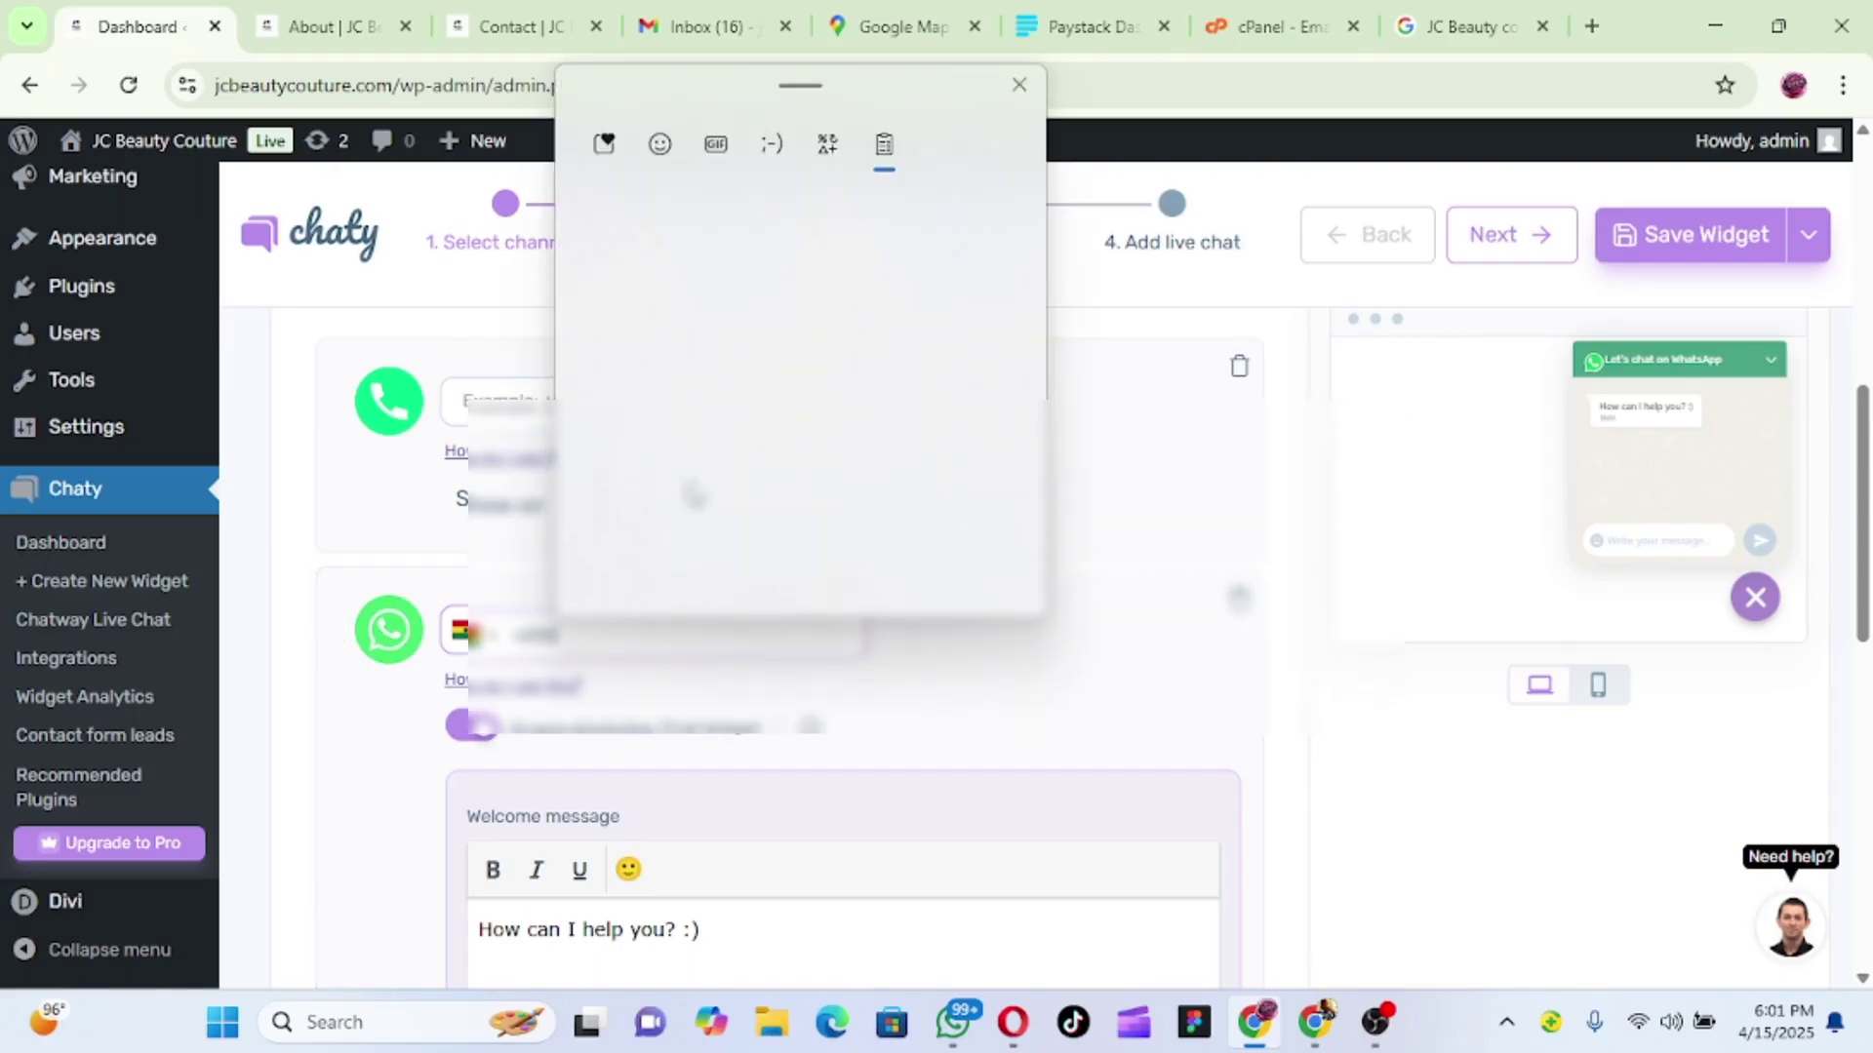
scroll(691, 483, down, 5)
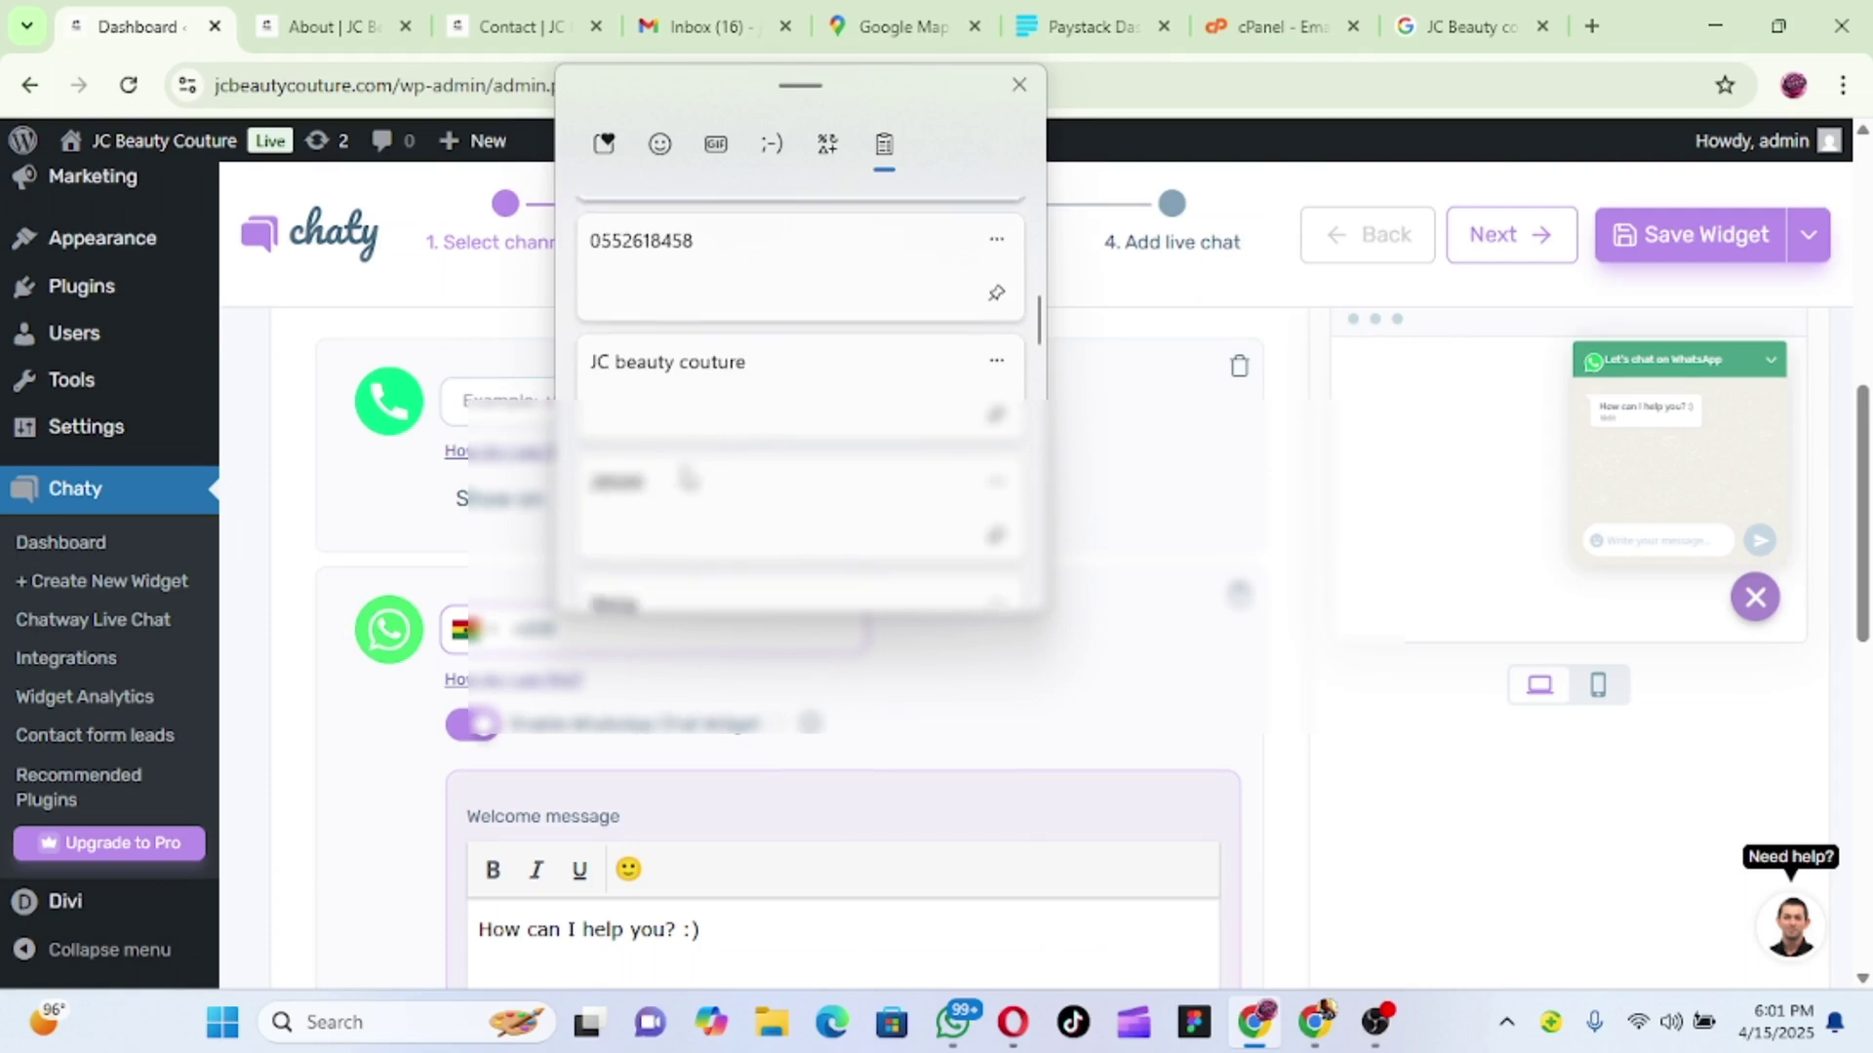
scroll(689, 478, down, 10)
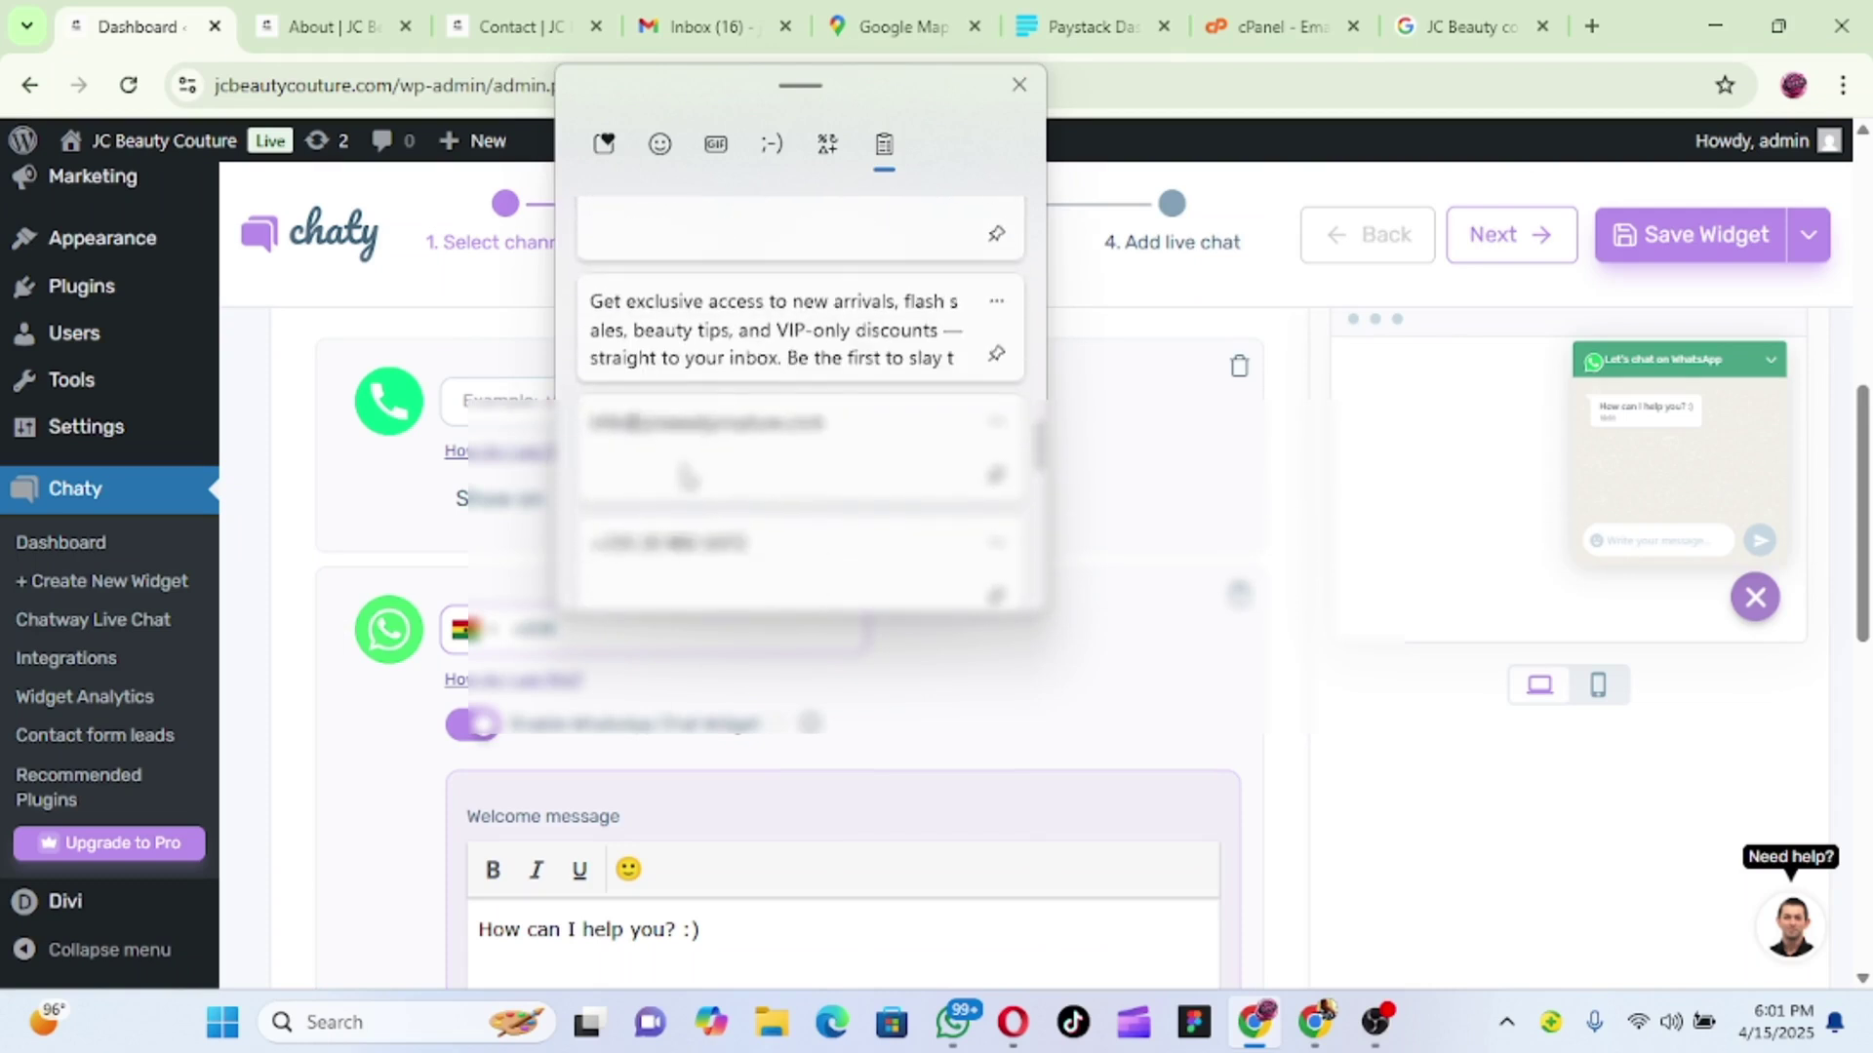
scroll(689, 478, down, 2)
key(Escape)
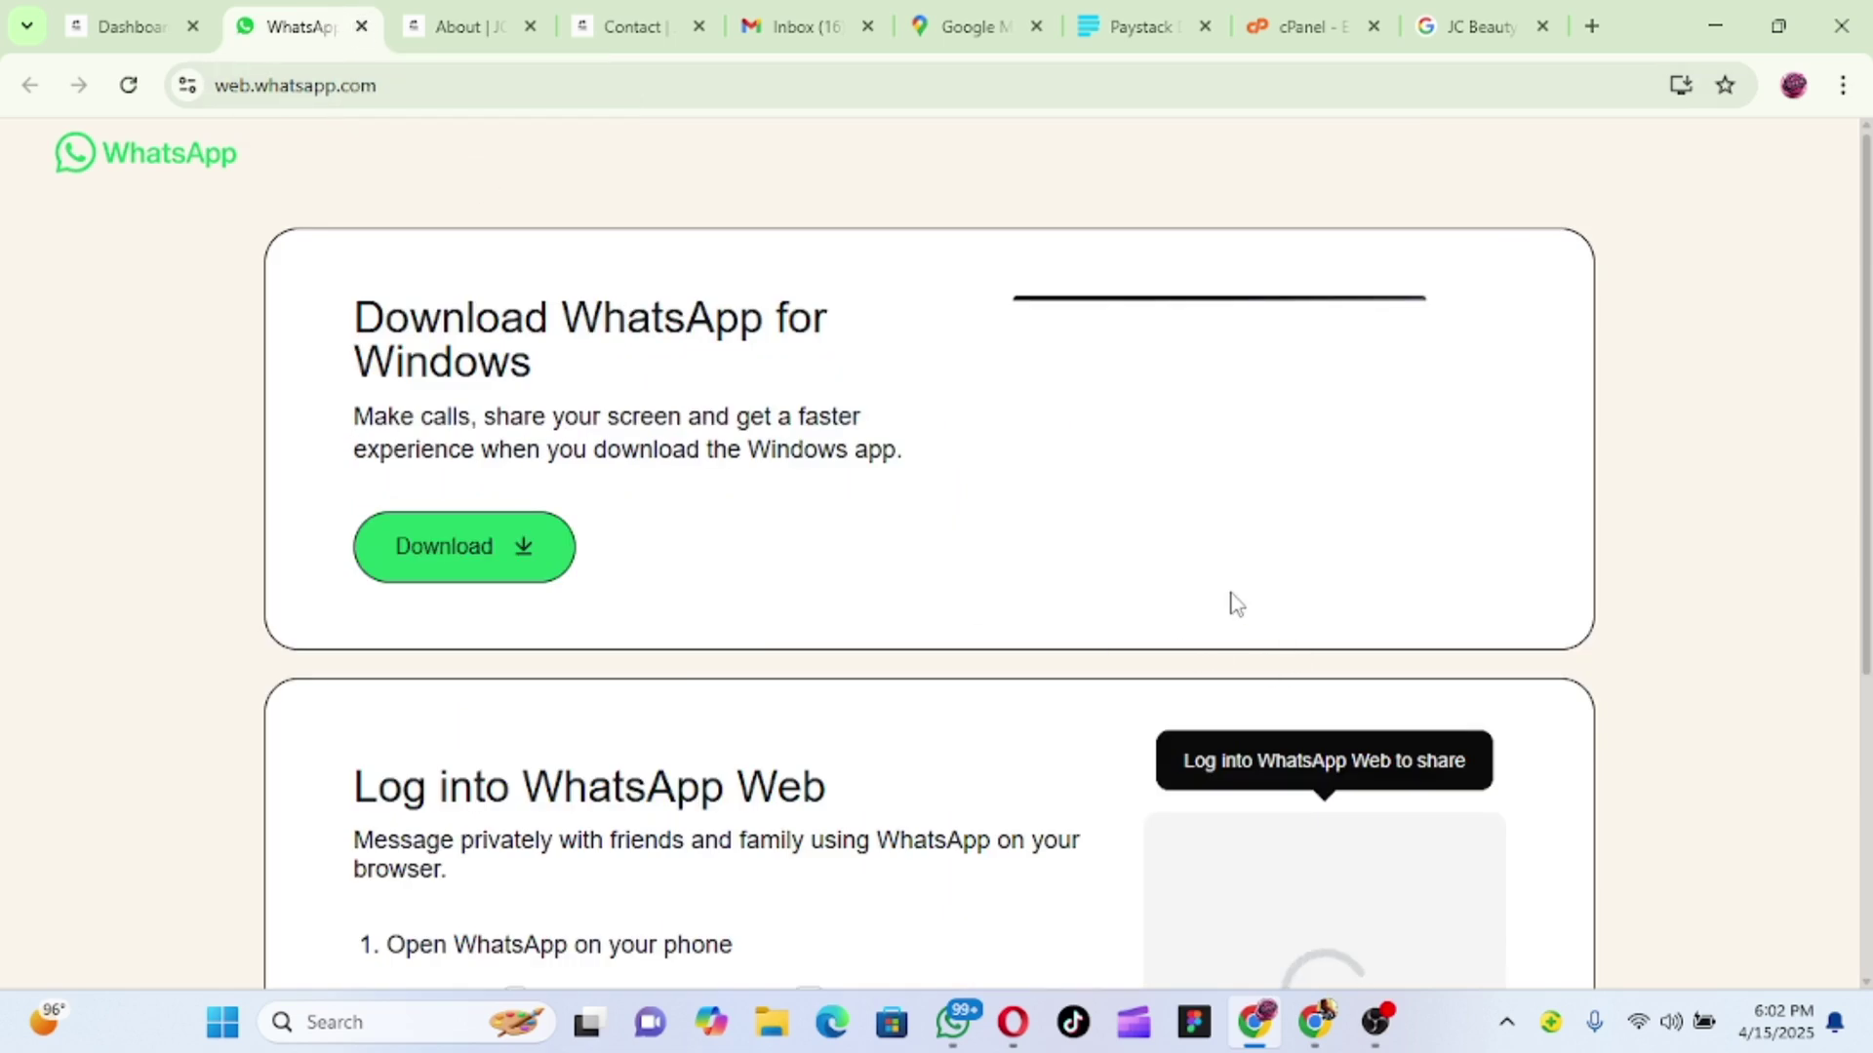
Close WhatsApp Web and bring up the WhatsApp desktop app's JC Beauty Couture Ghana chat.
click(361, 27)
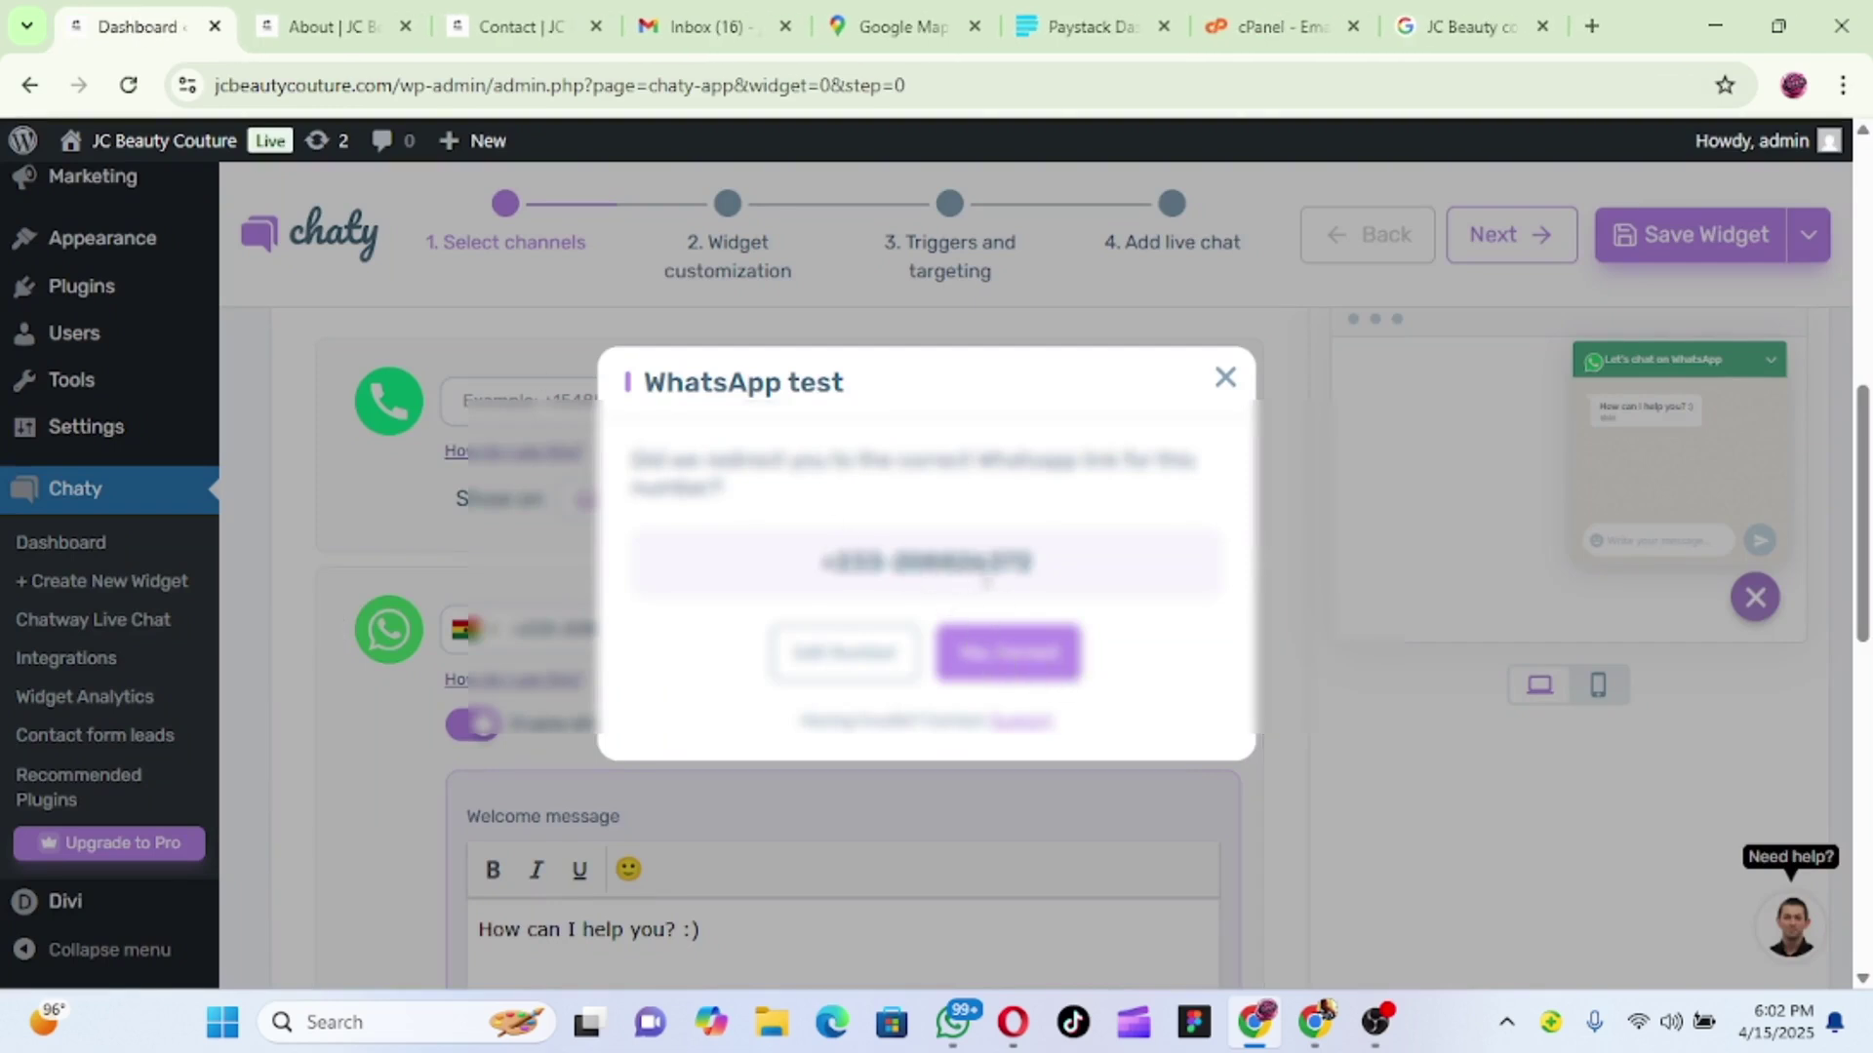
click(978, 1026)
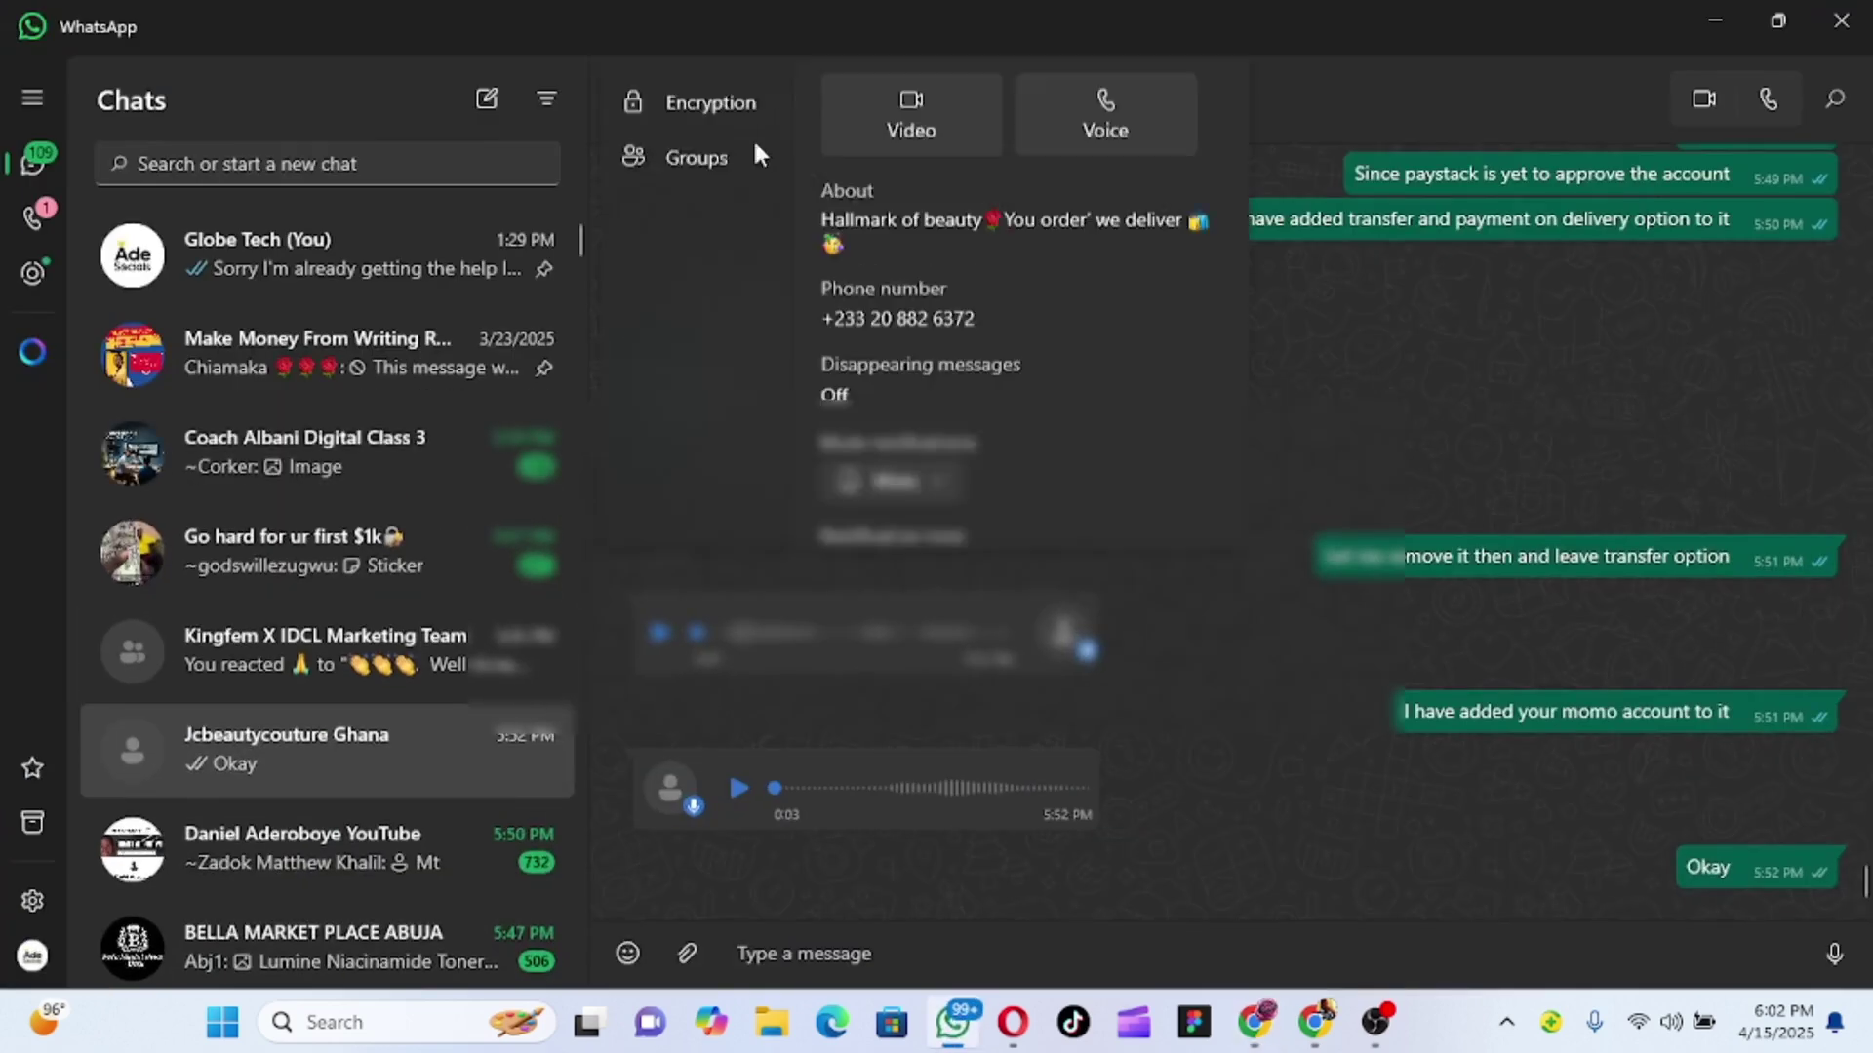
Check the store contact's phone number, then go back to Chaty in Chrome.
scroll(909, 302, up, 3)
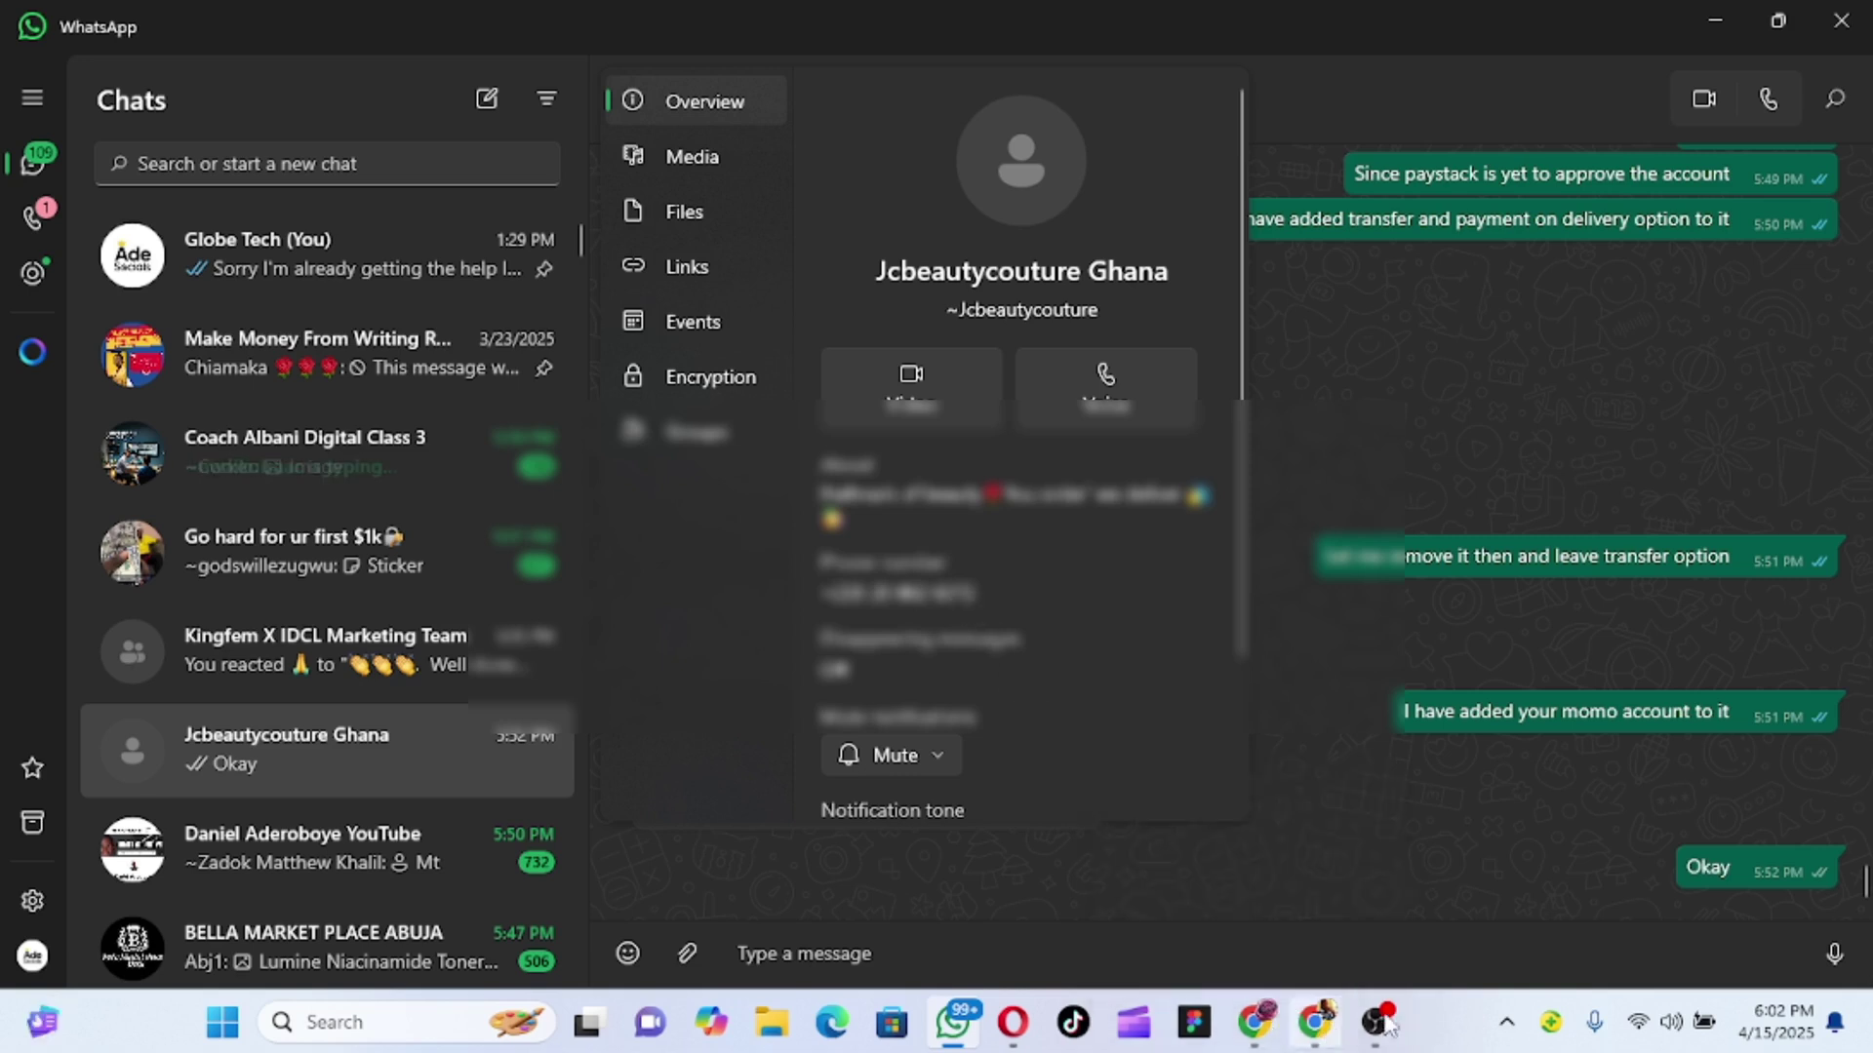
click(1255, 1022)
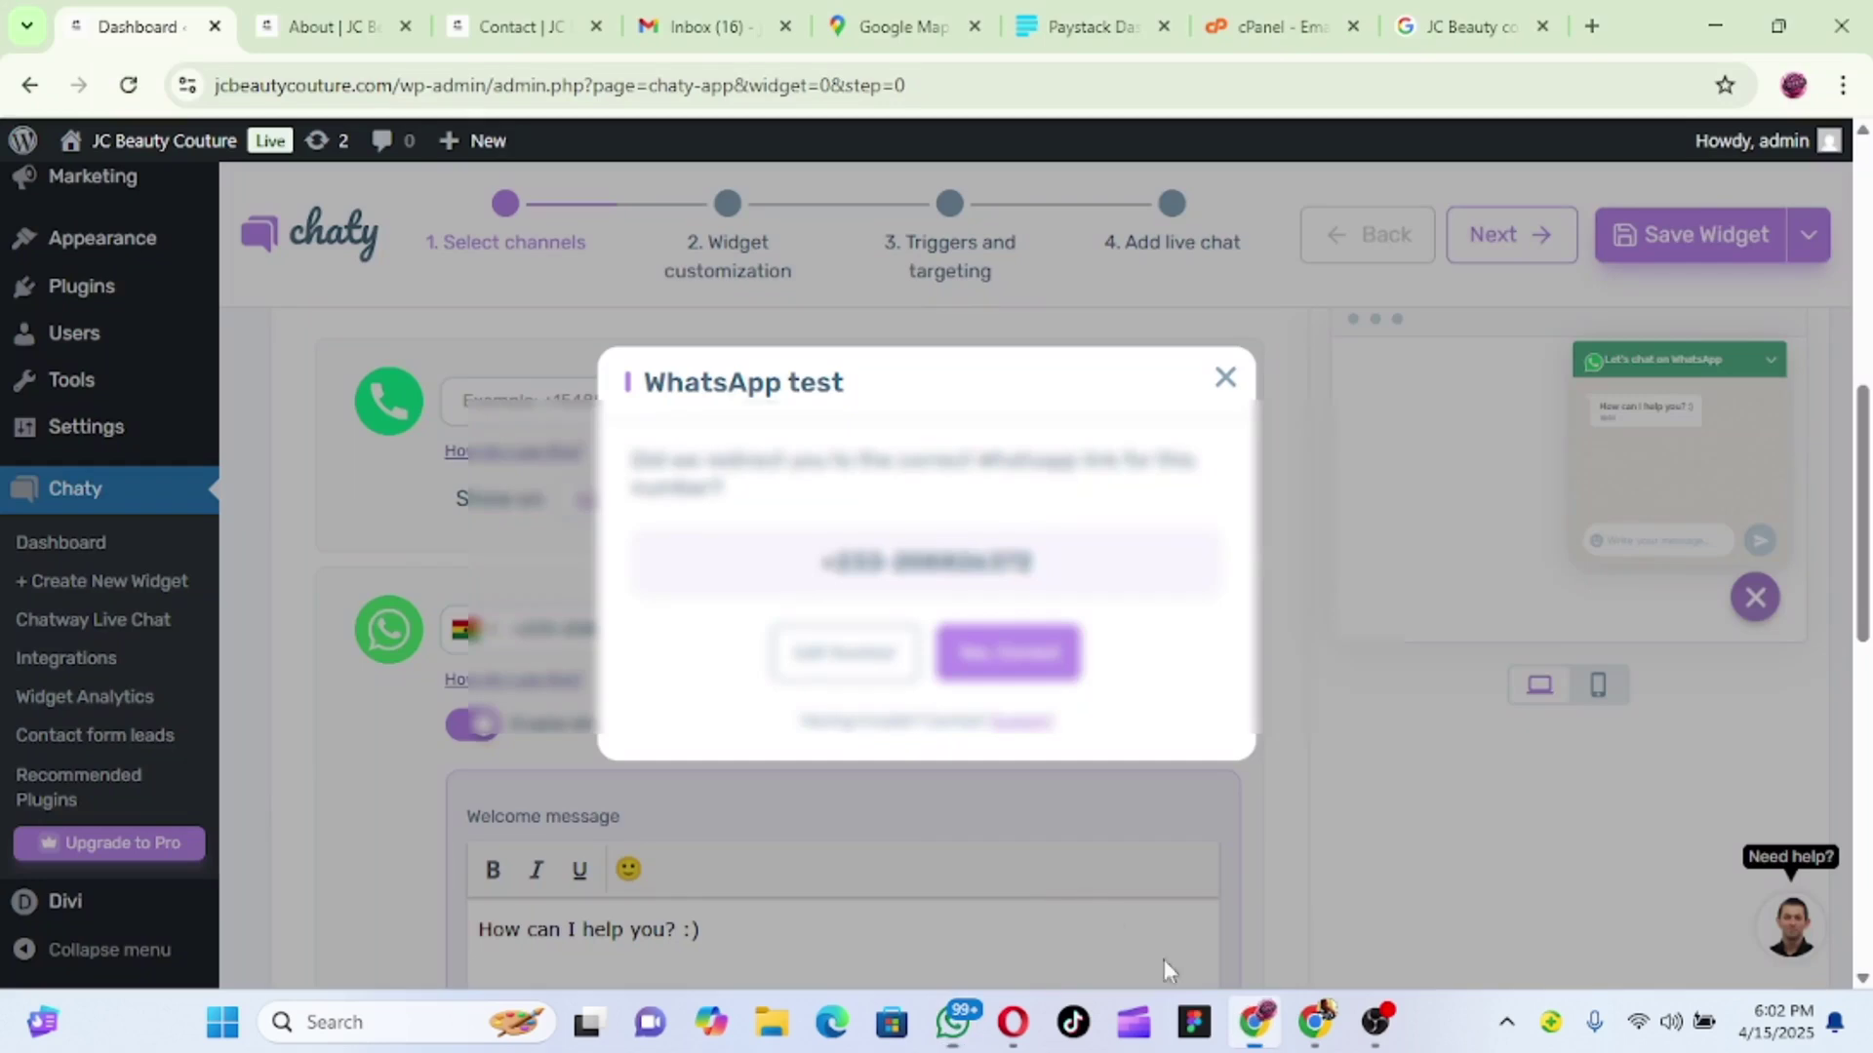
Confirm the WhatsApp number, then review the pop-up settings and 'Let's chat on WhatsApp' headline.
click(1008, 671)
scroll(702, 580, down, 4)
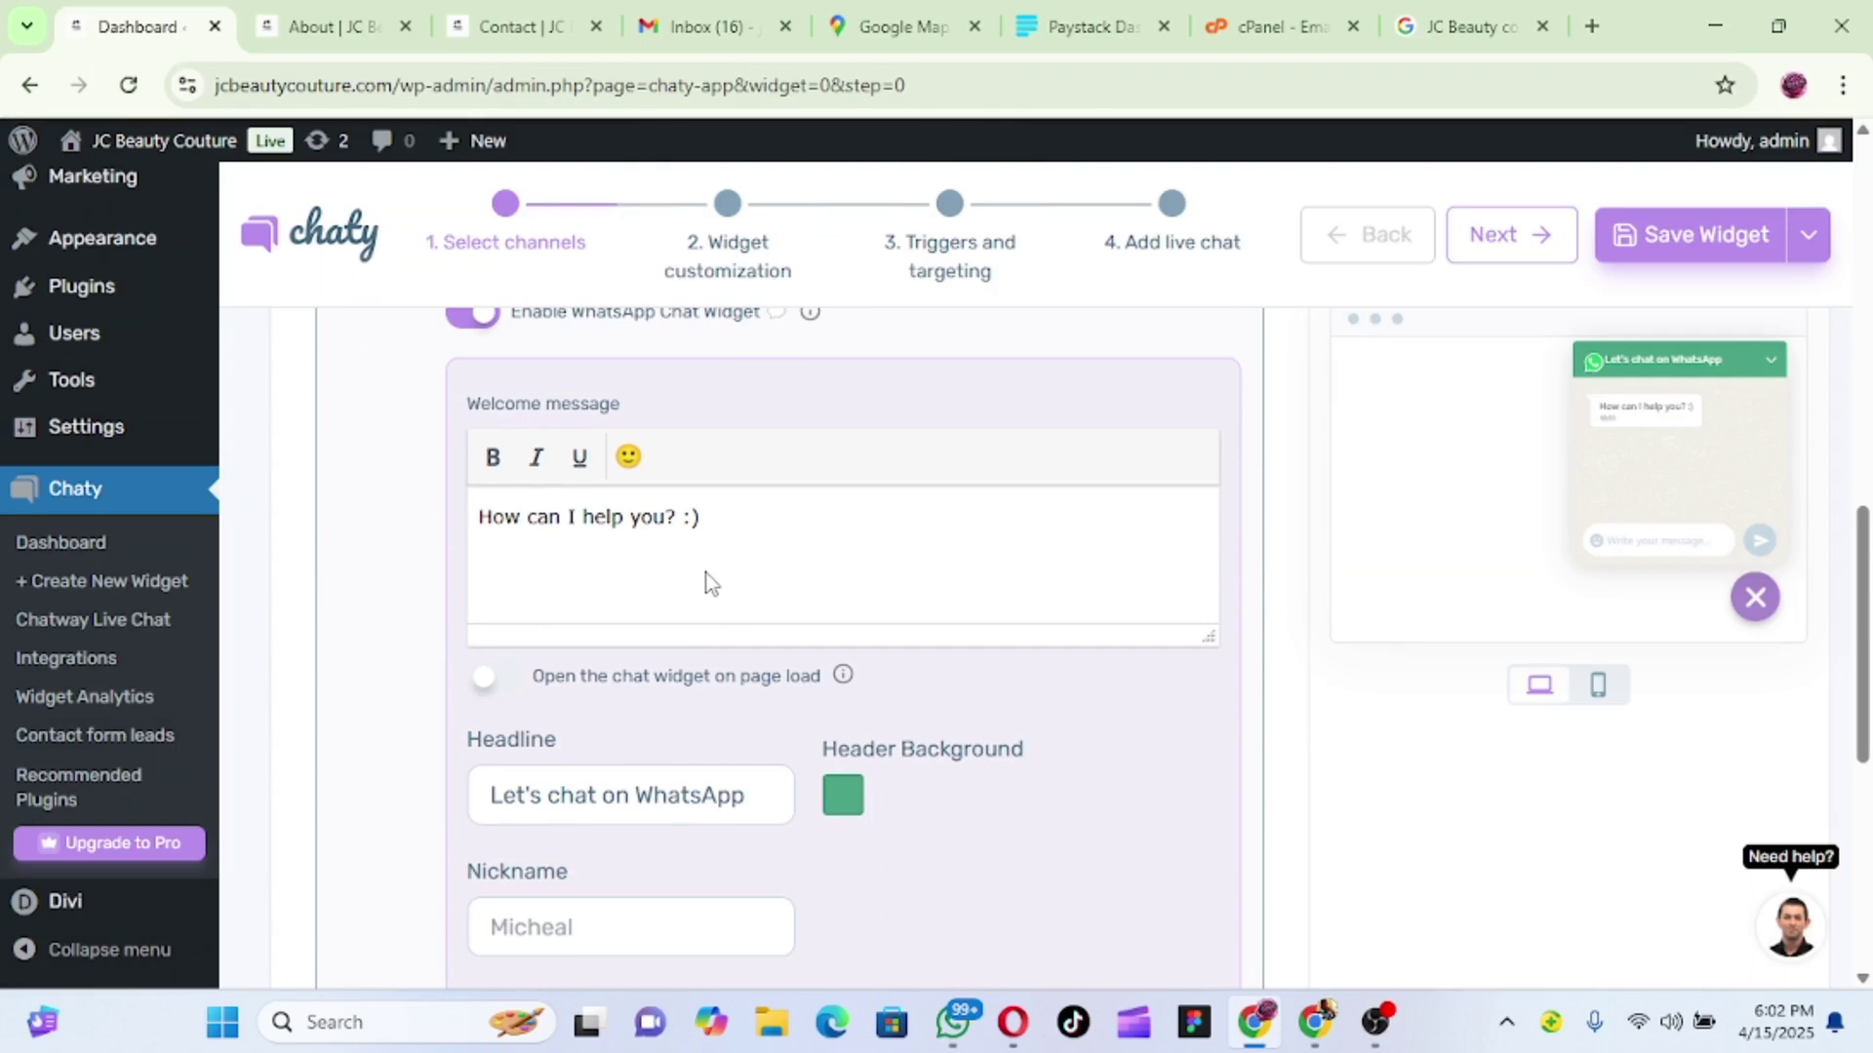
scroll(692, 561, up, 1)
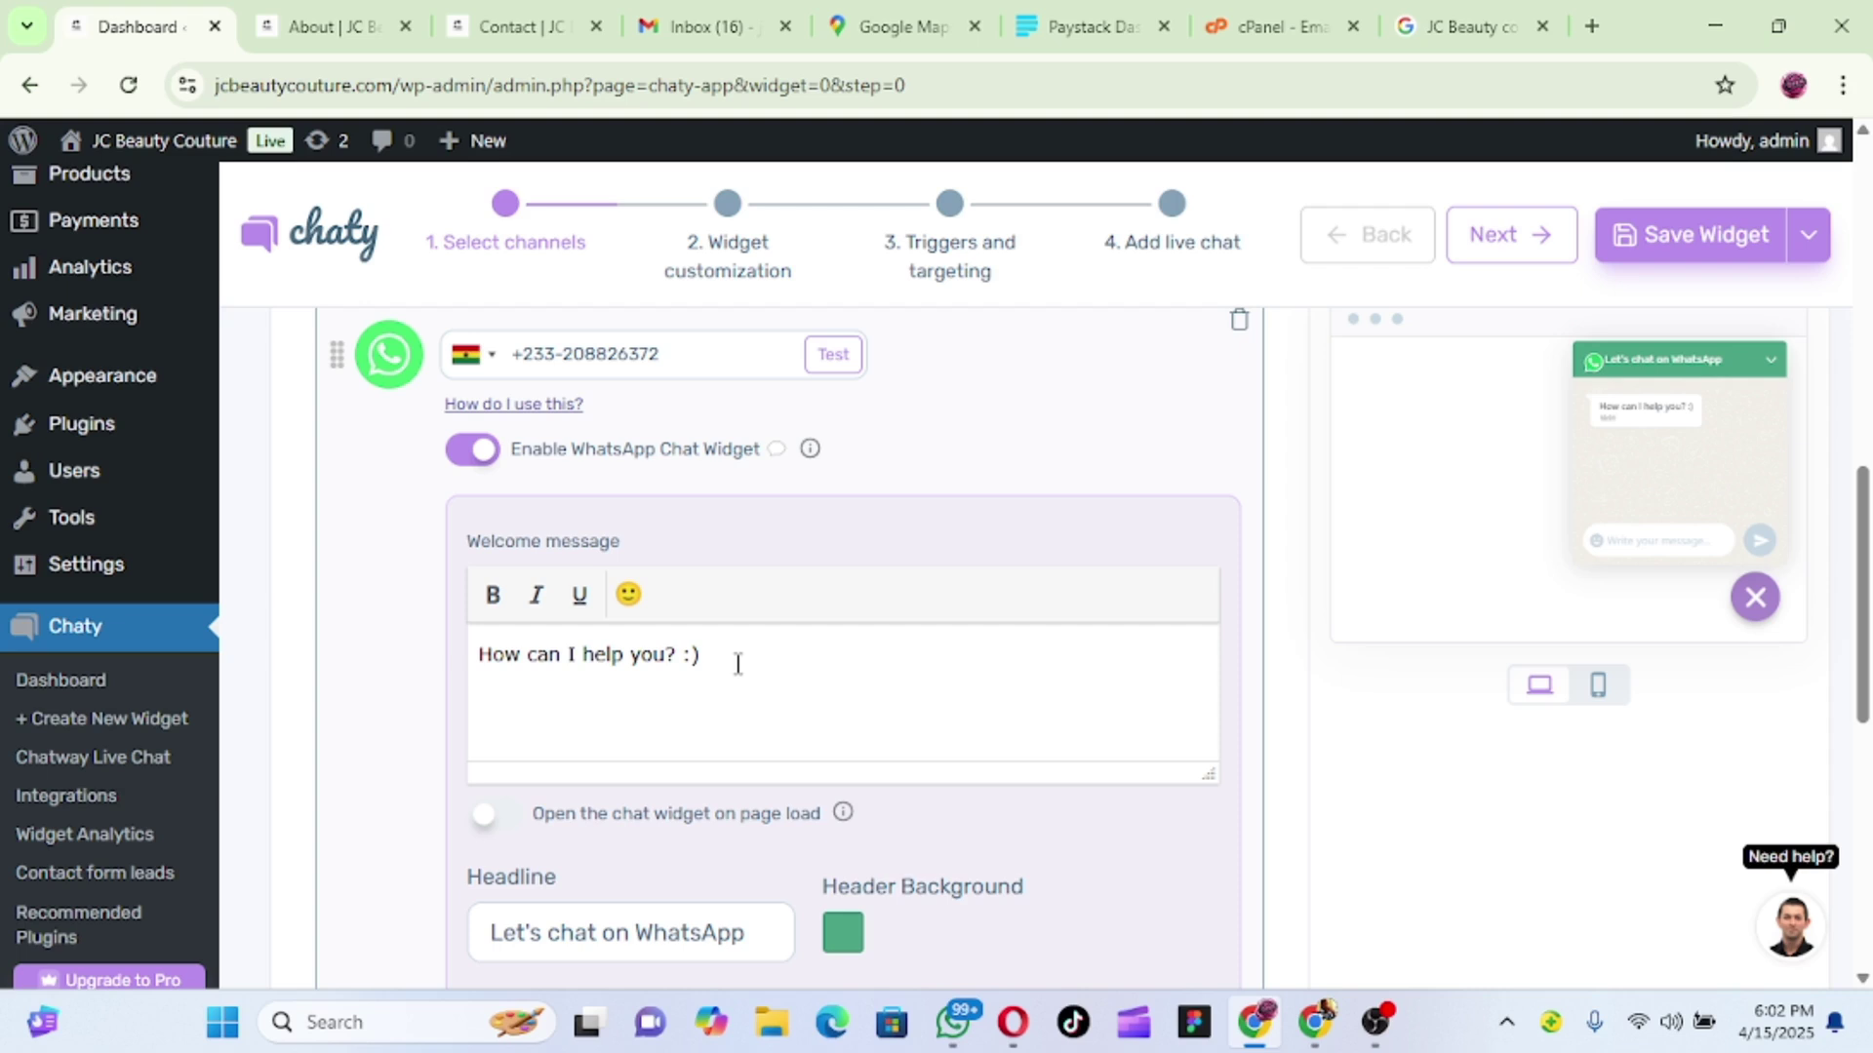
scroll(721, 664, down, 2)
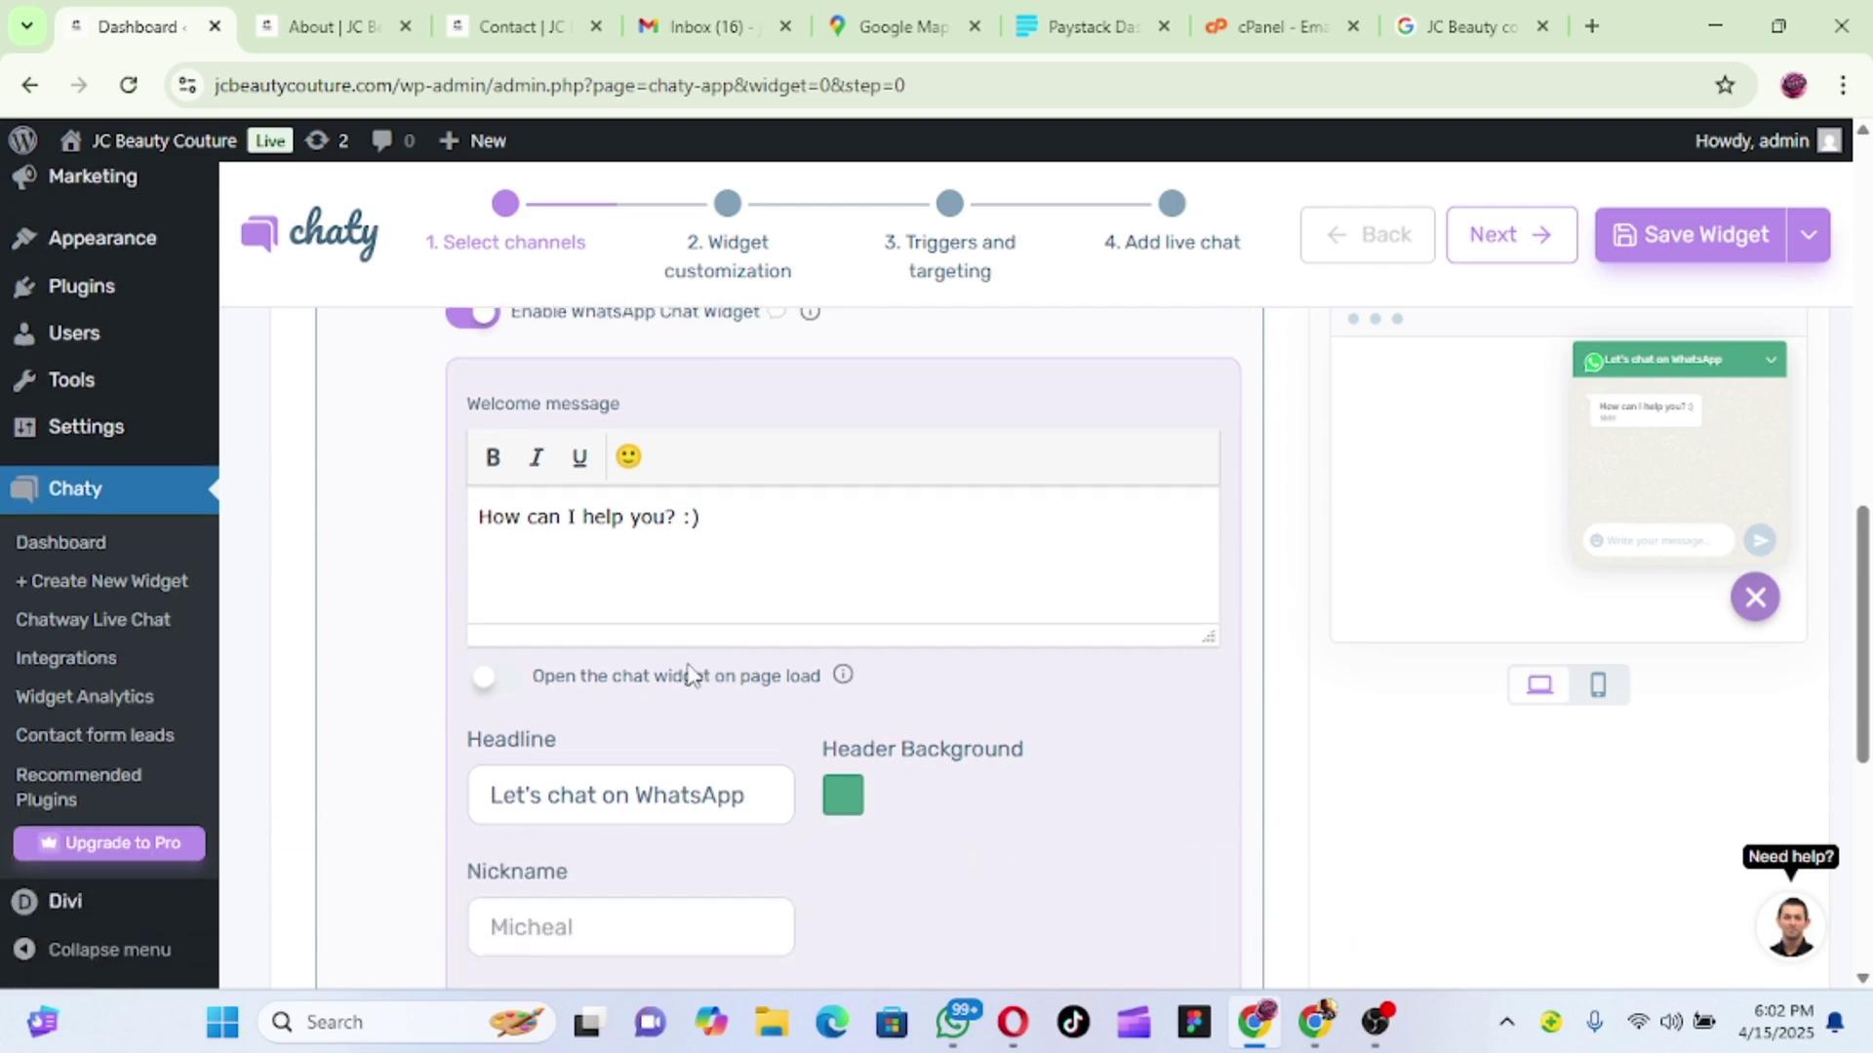
scroll(673, 663, down, 1)
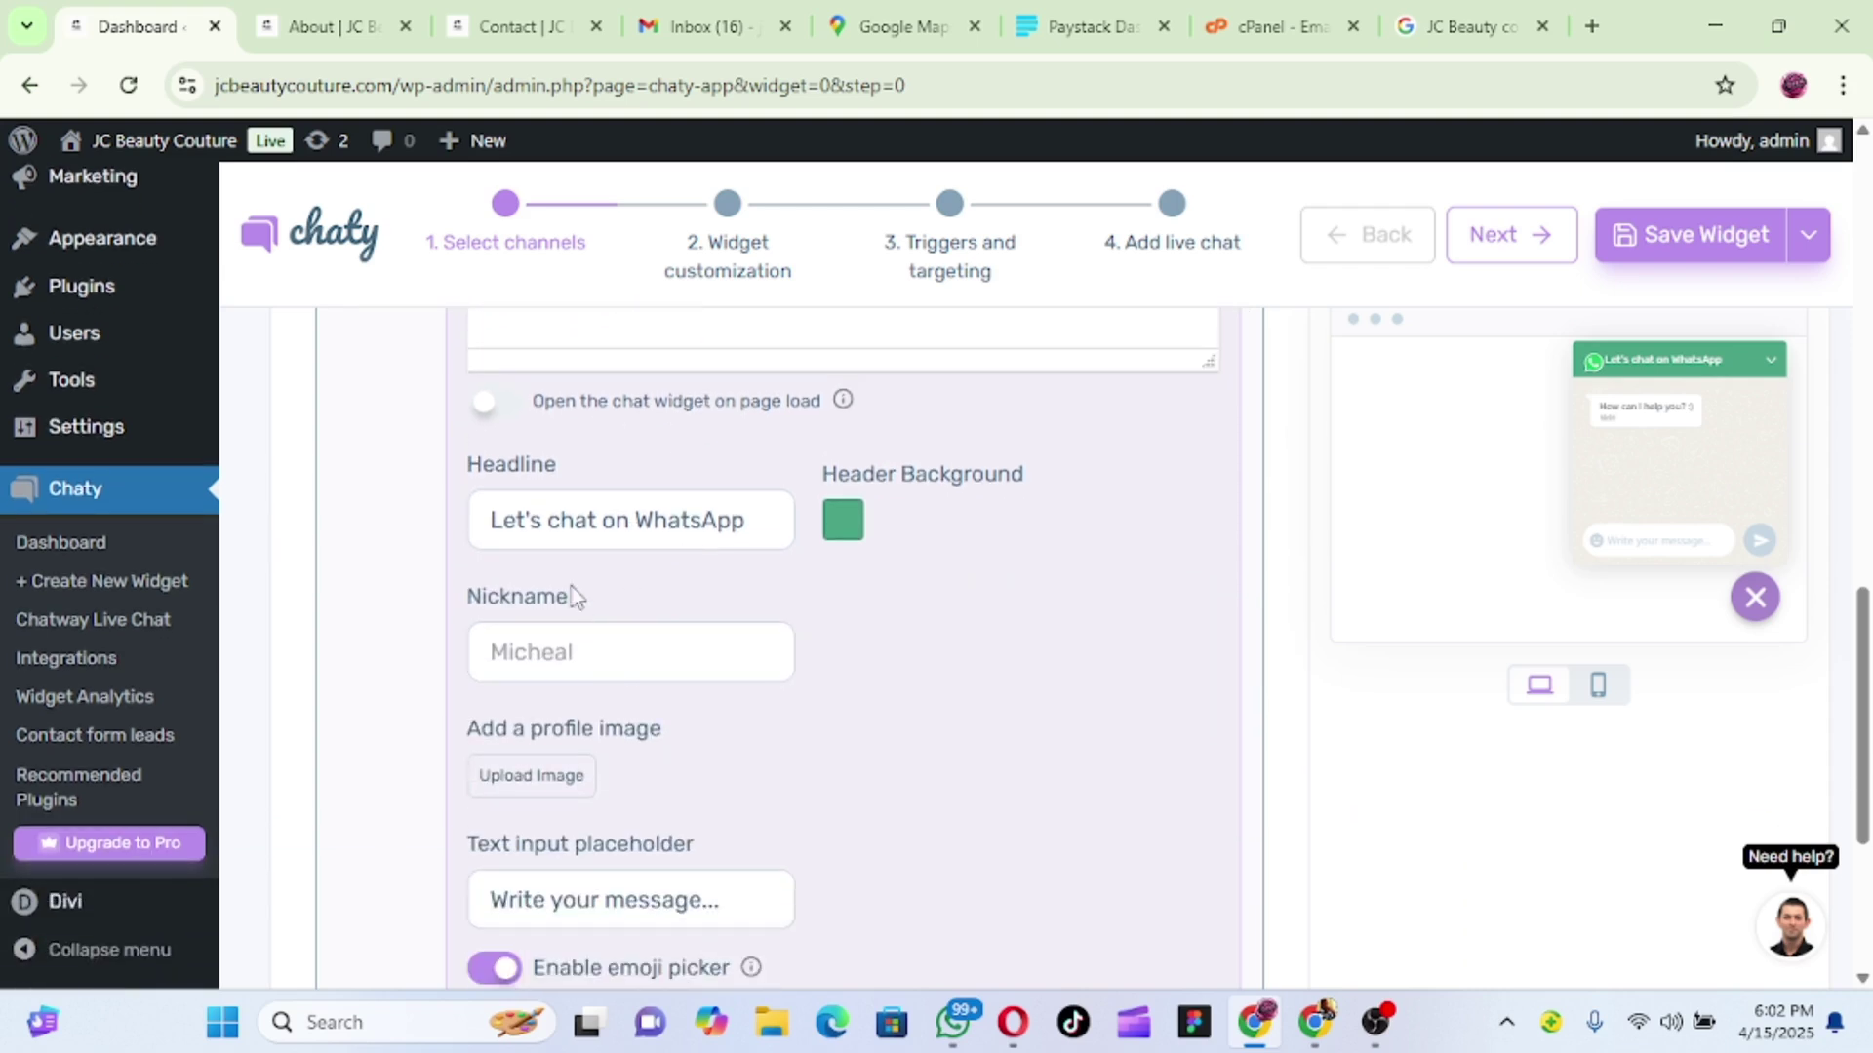
drag(758, 521, 481, 525)
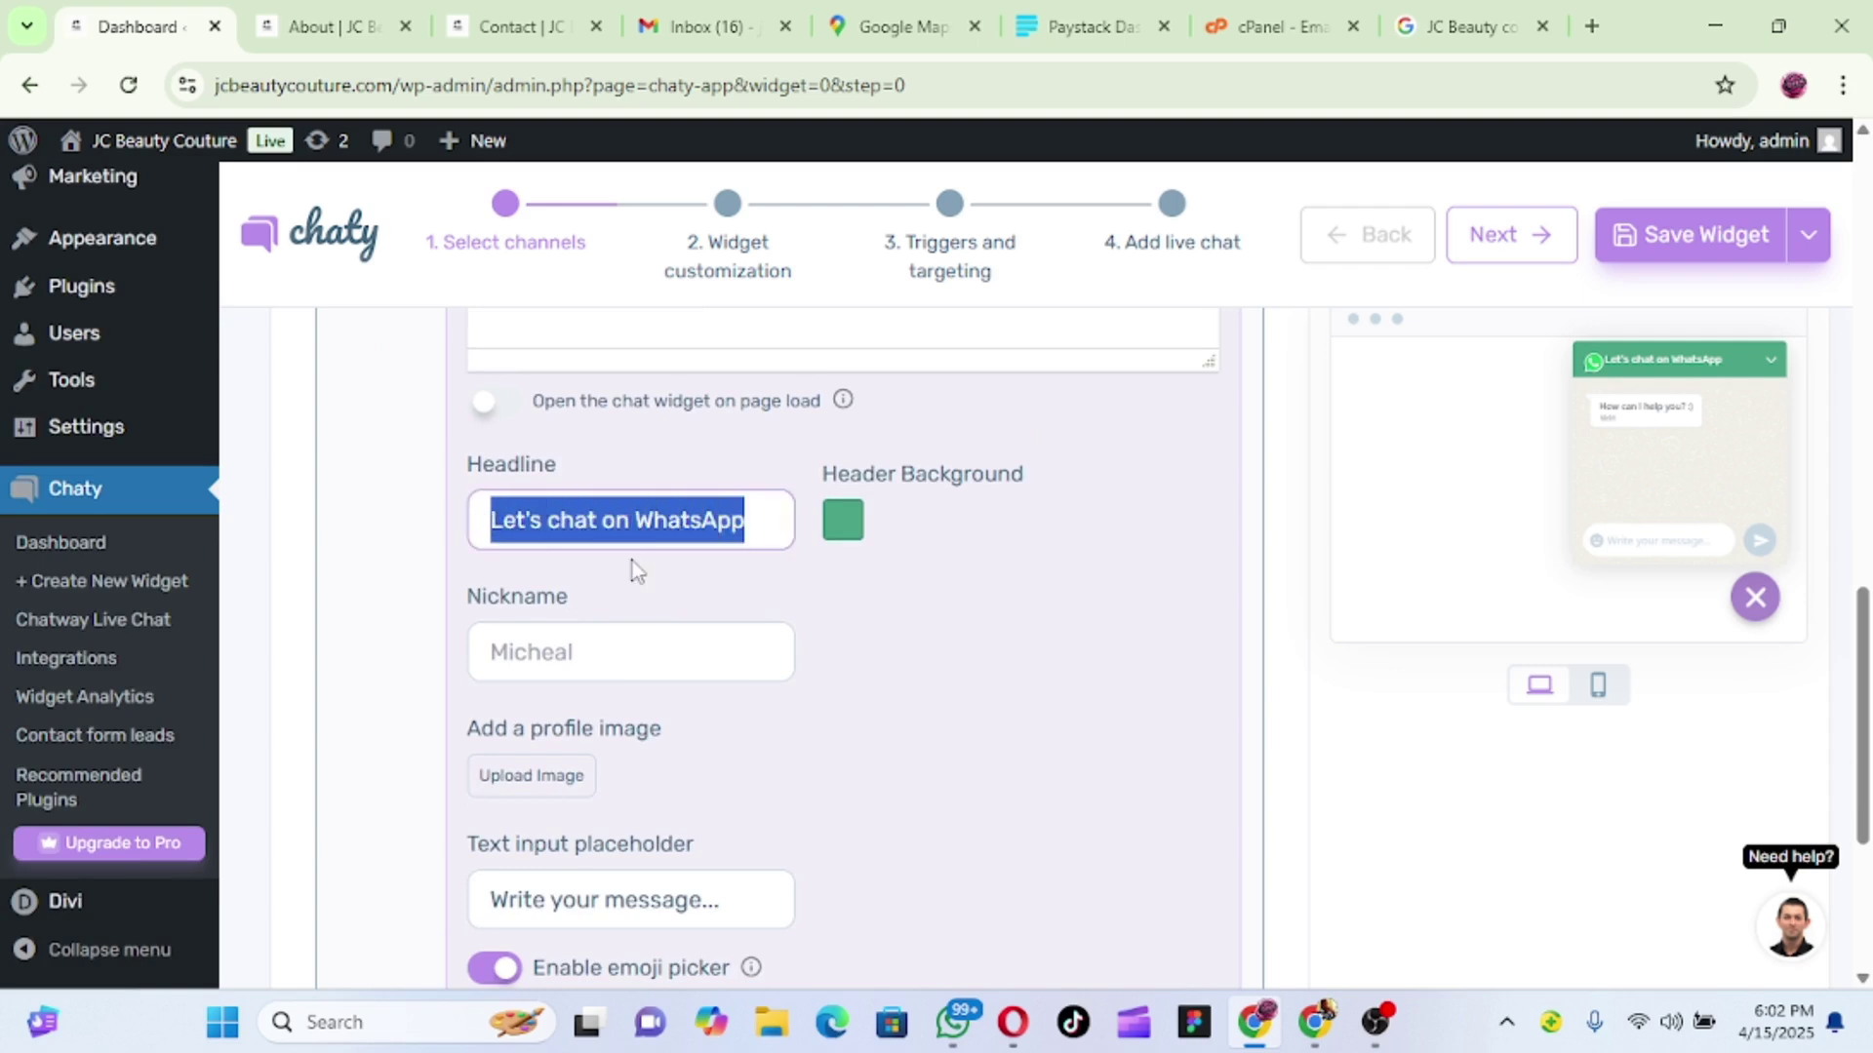
scroll(636, 571, down, 1)
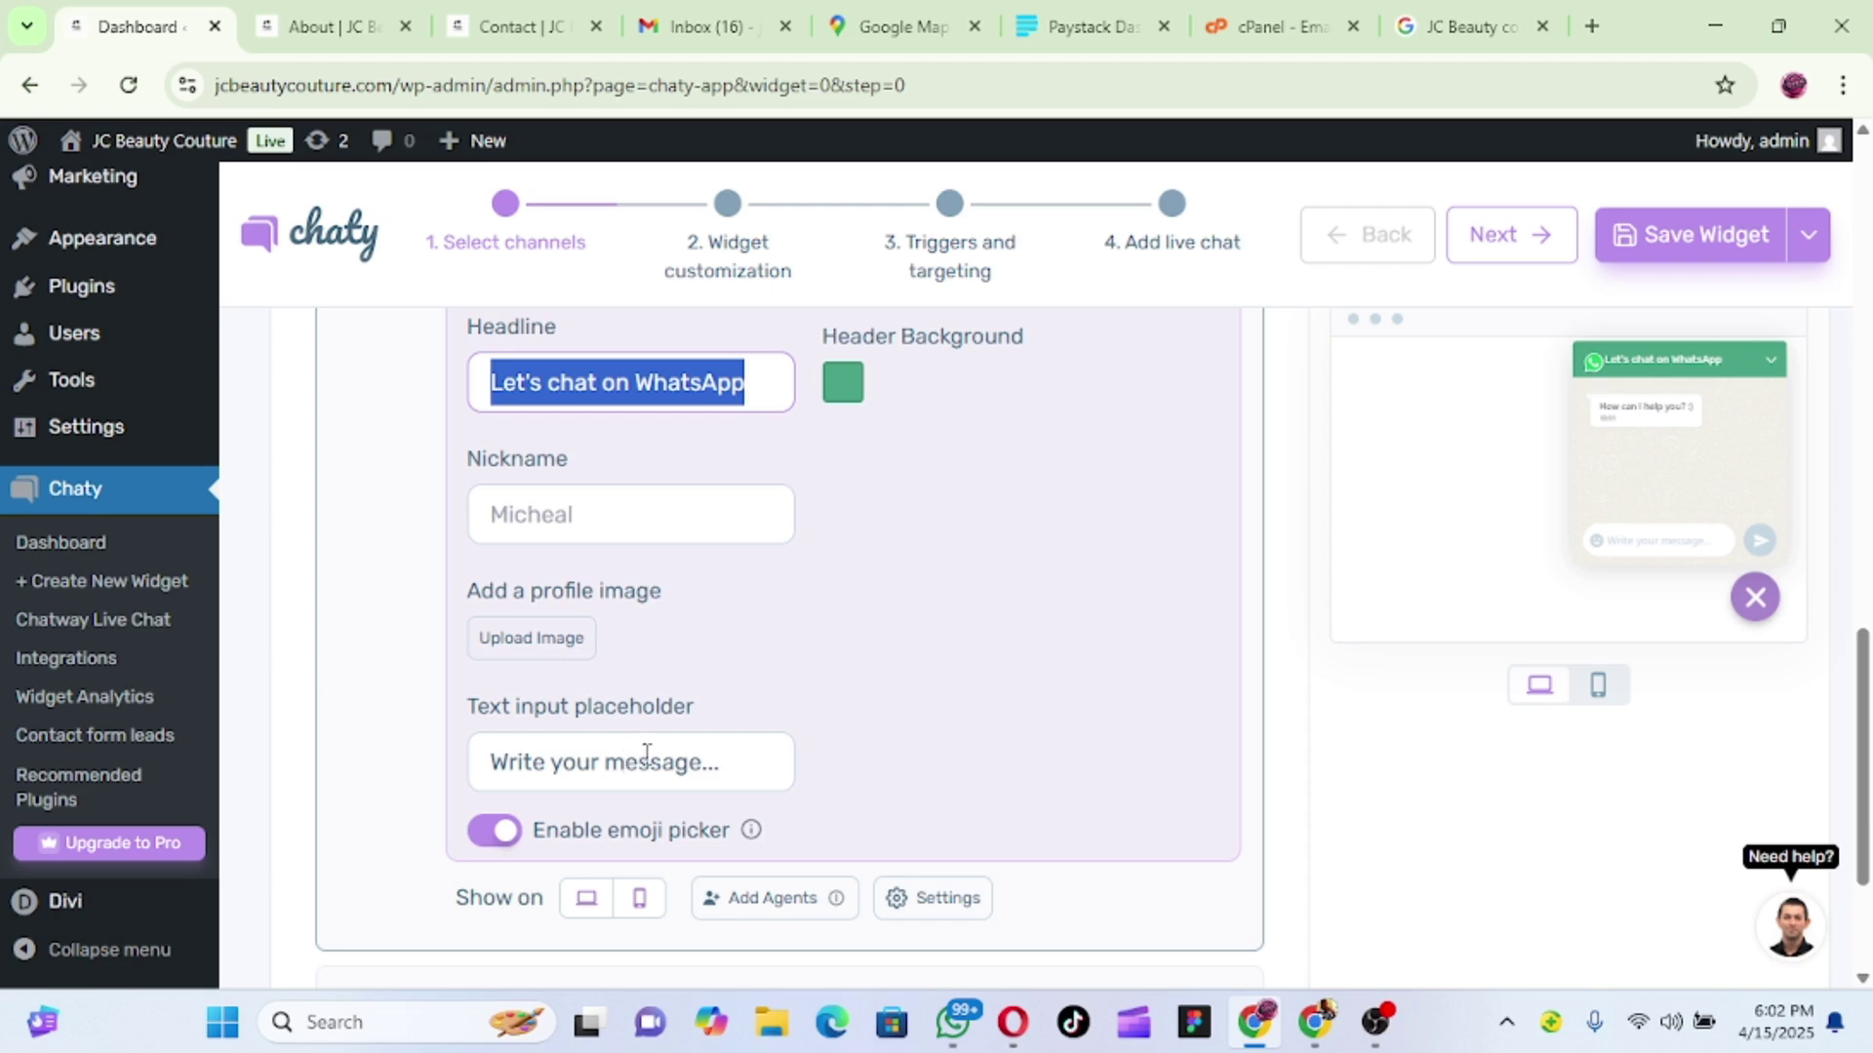
scroll(645, 754, down, 2)
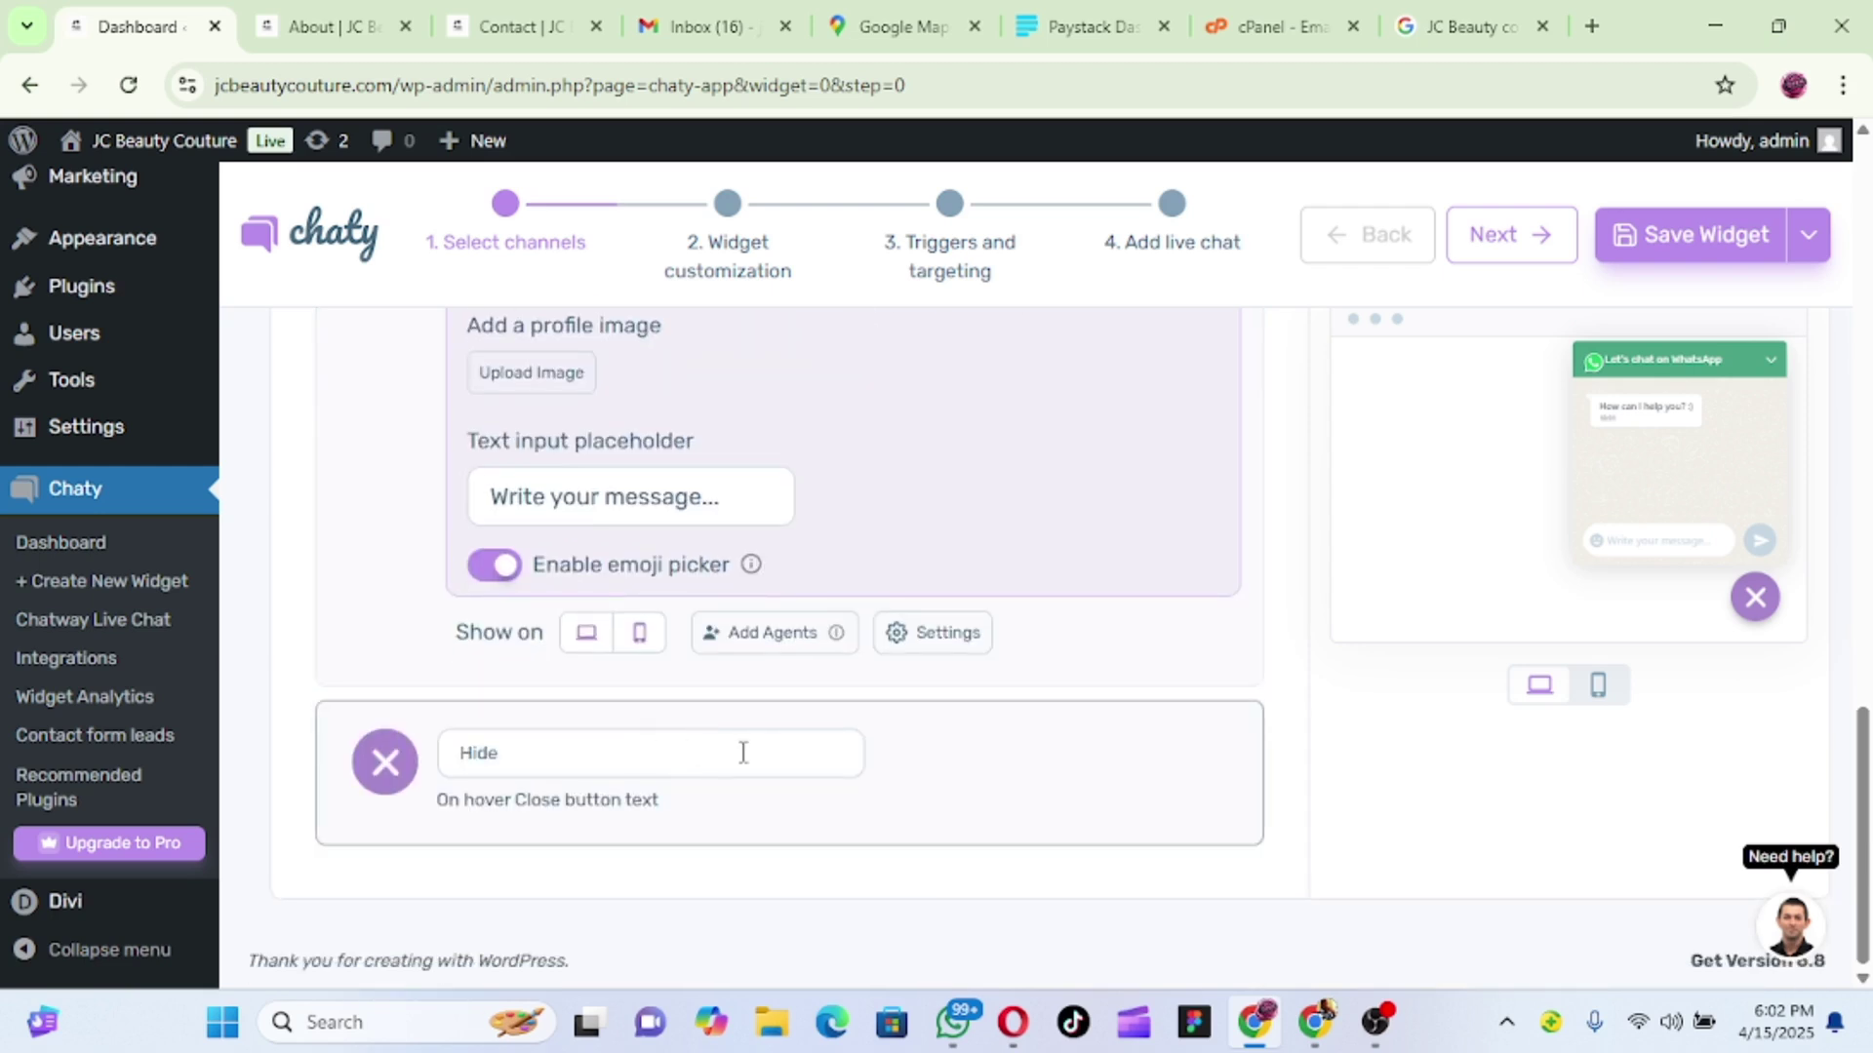
Save the Chaty widget, publishing it as the site's first live widget.
click(1639, 261)
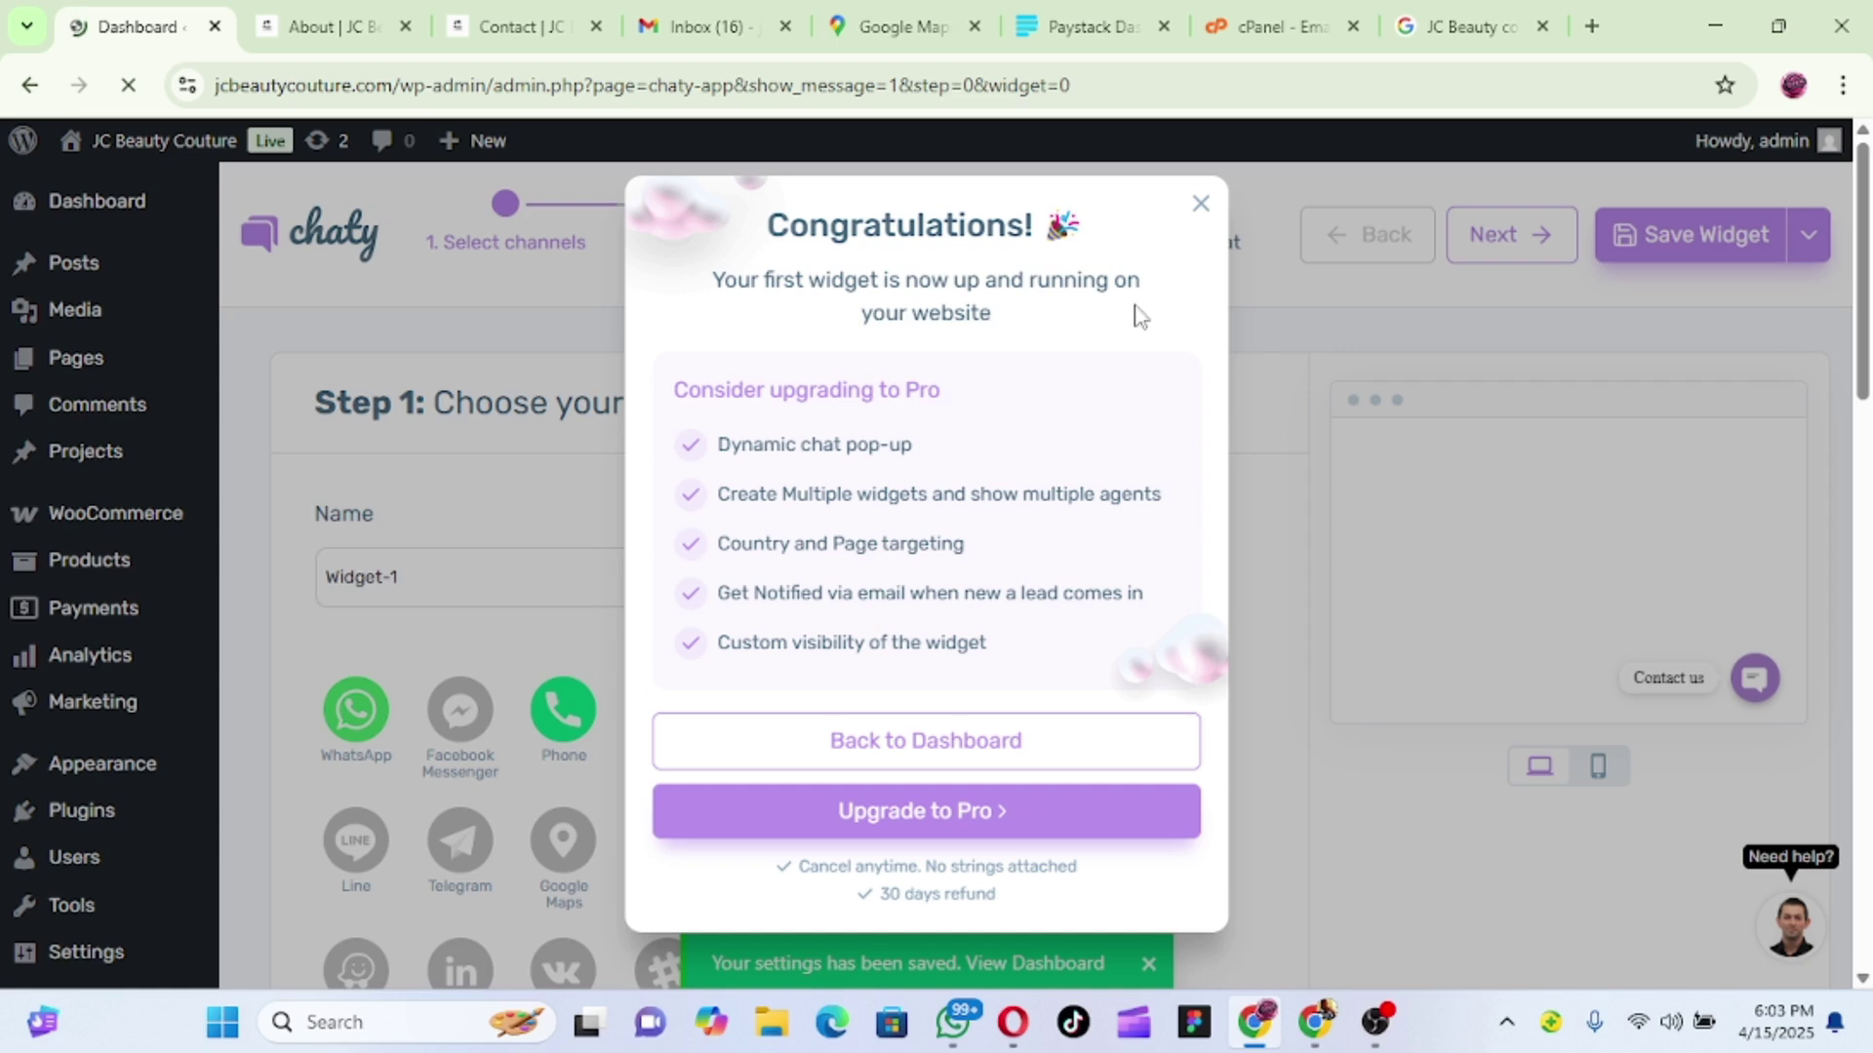
On the live site's home page, open the Contact us button to confirm the 'Let's chat on WhatsApp' pop-up appears.
click(513, 27)
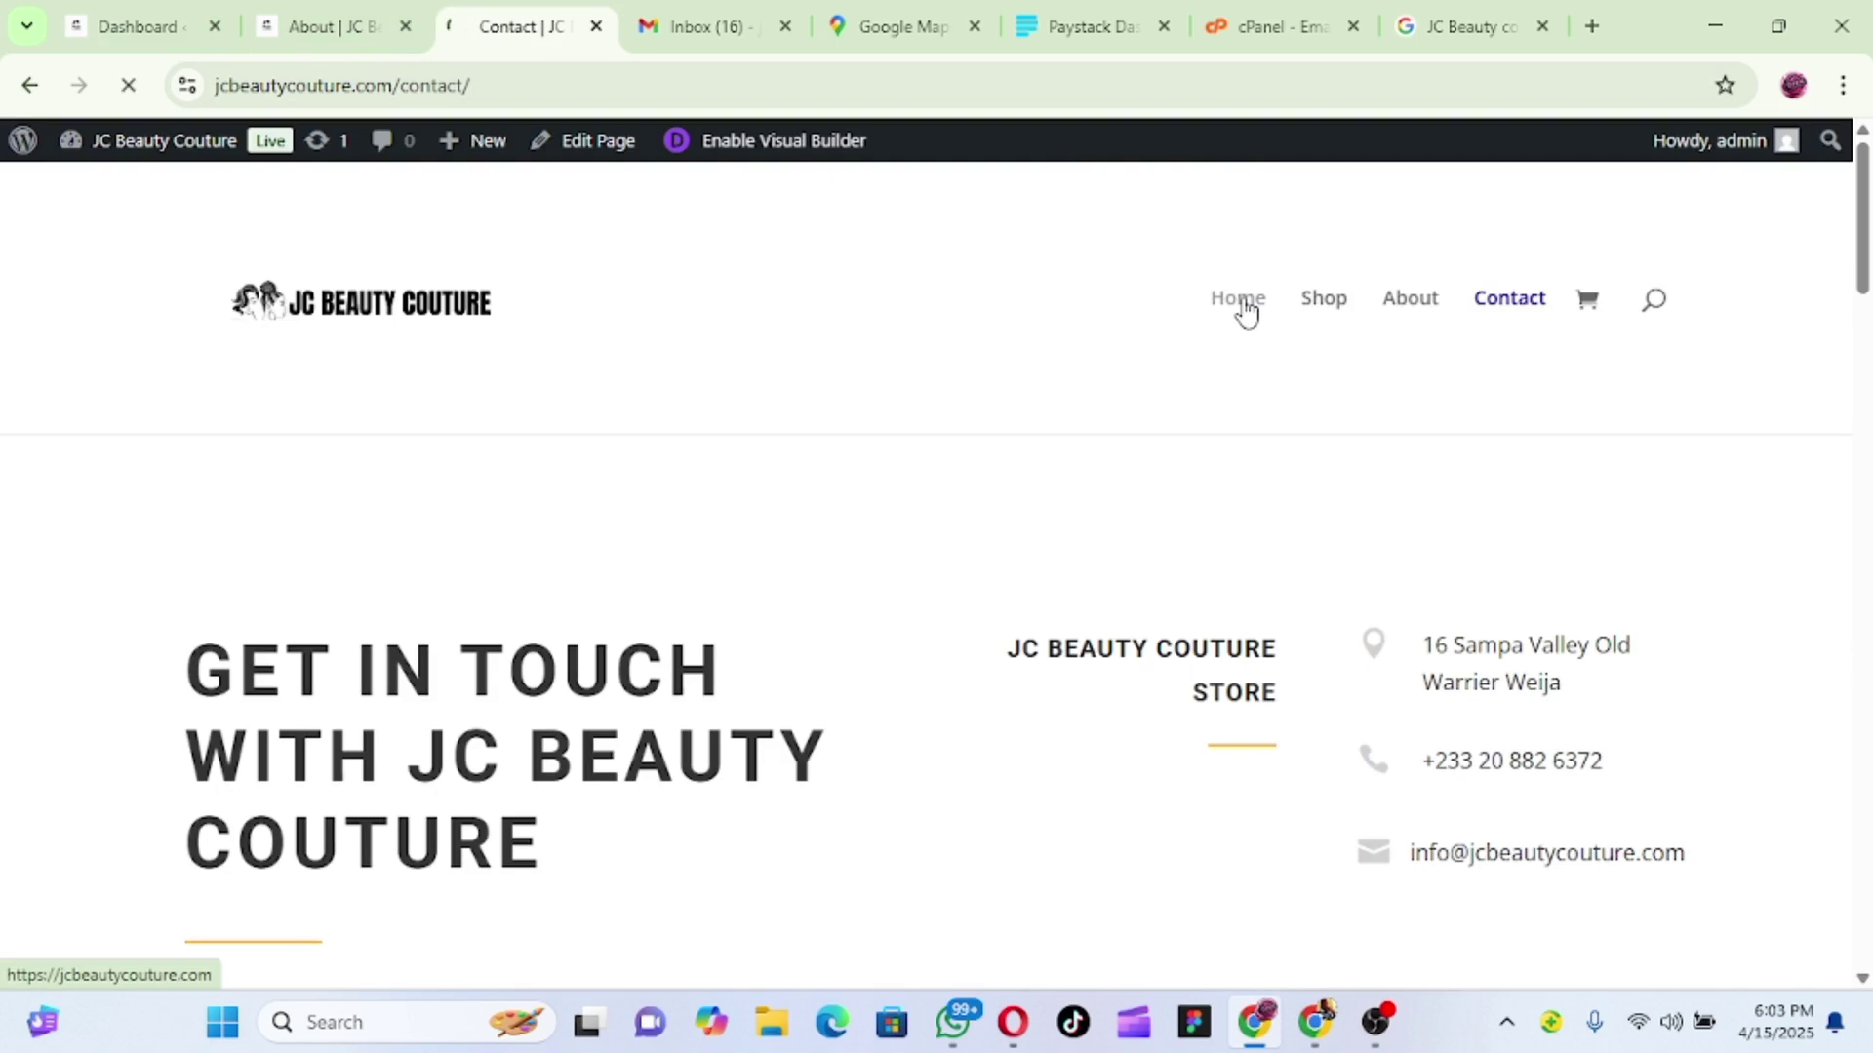
click(1239, 298)
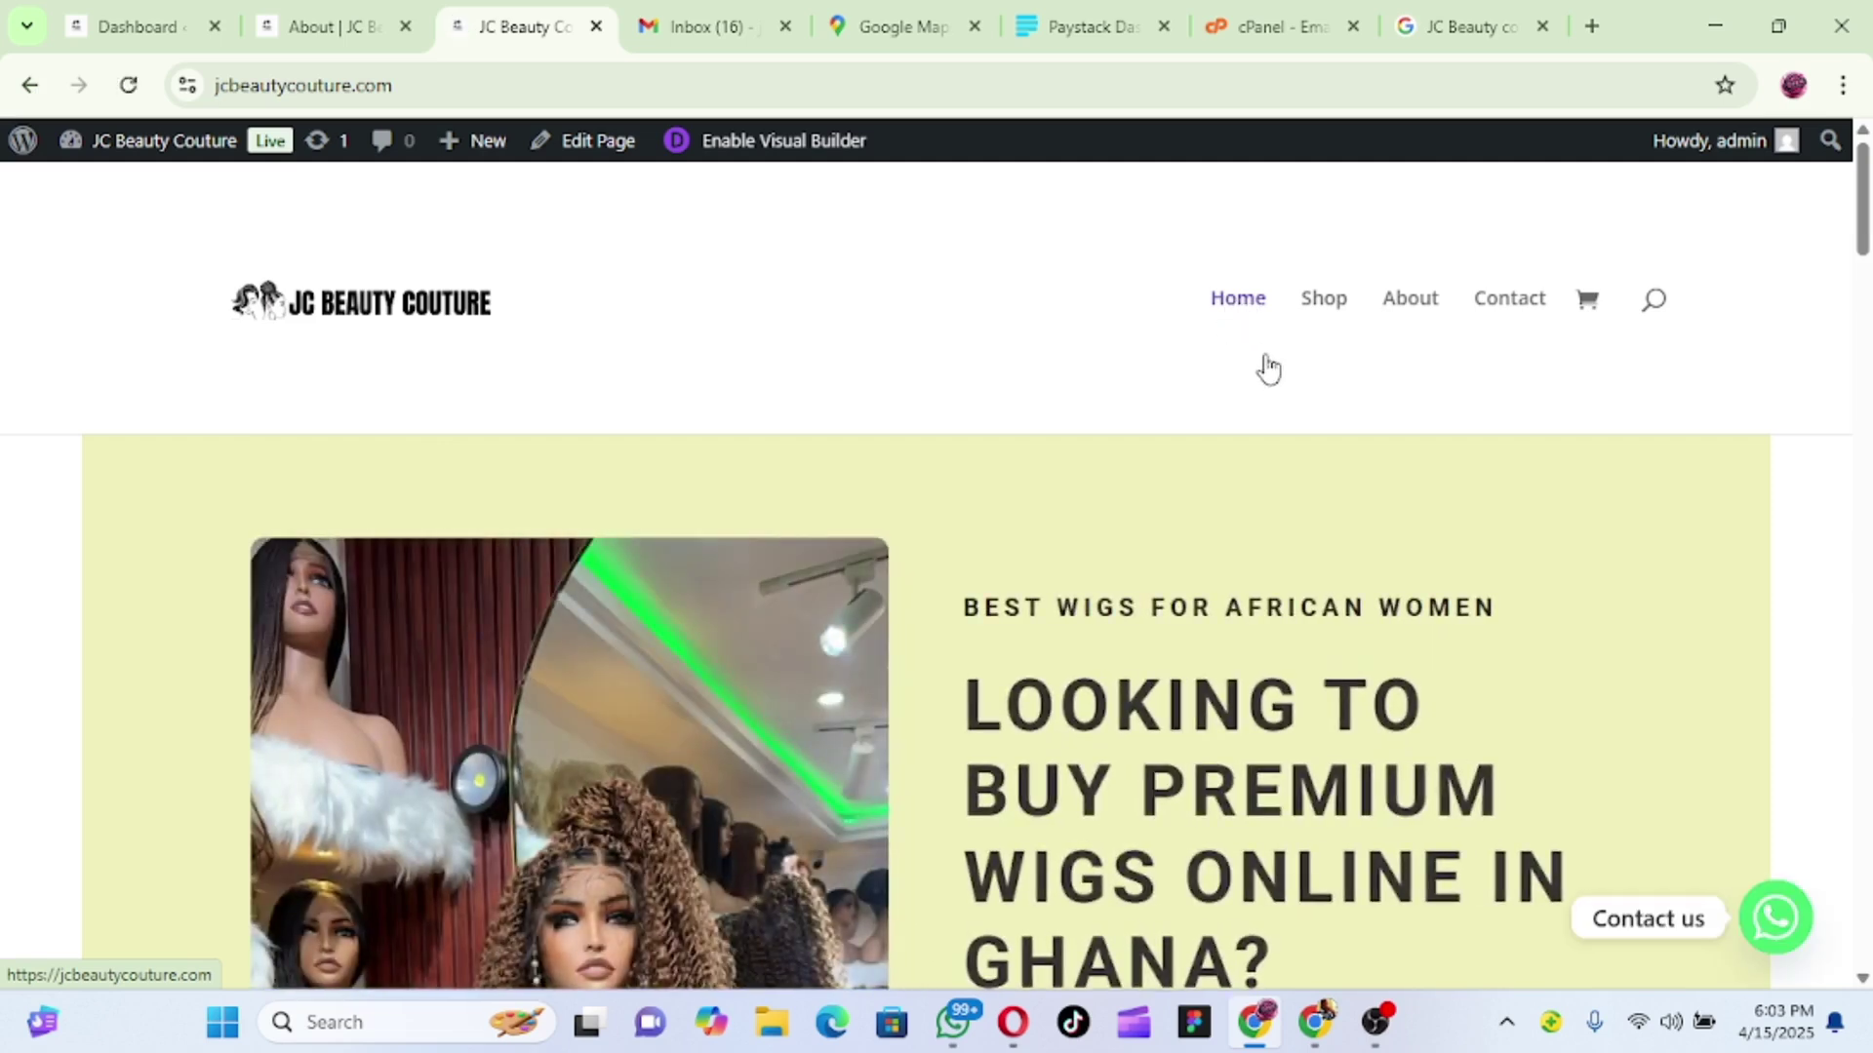
scroll(1629, 213, down, 6)
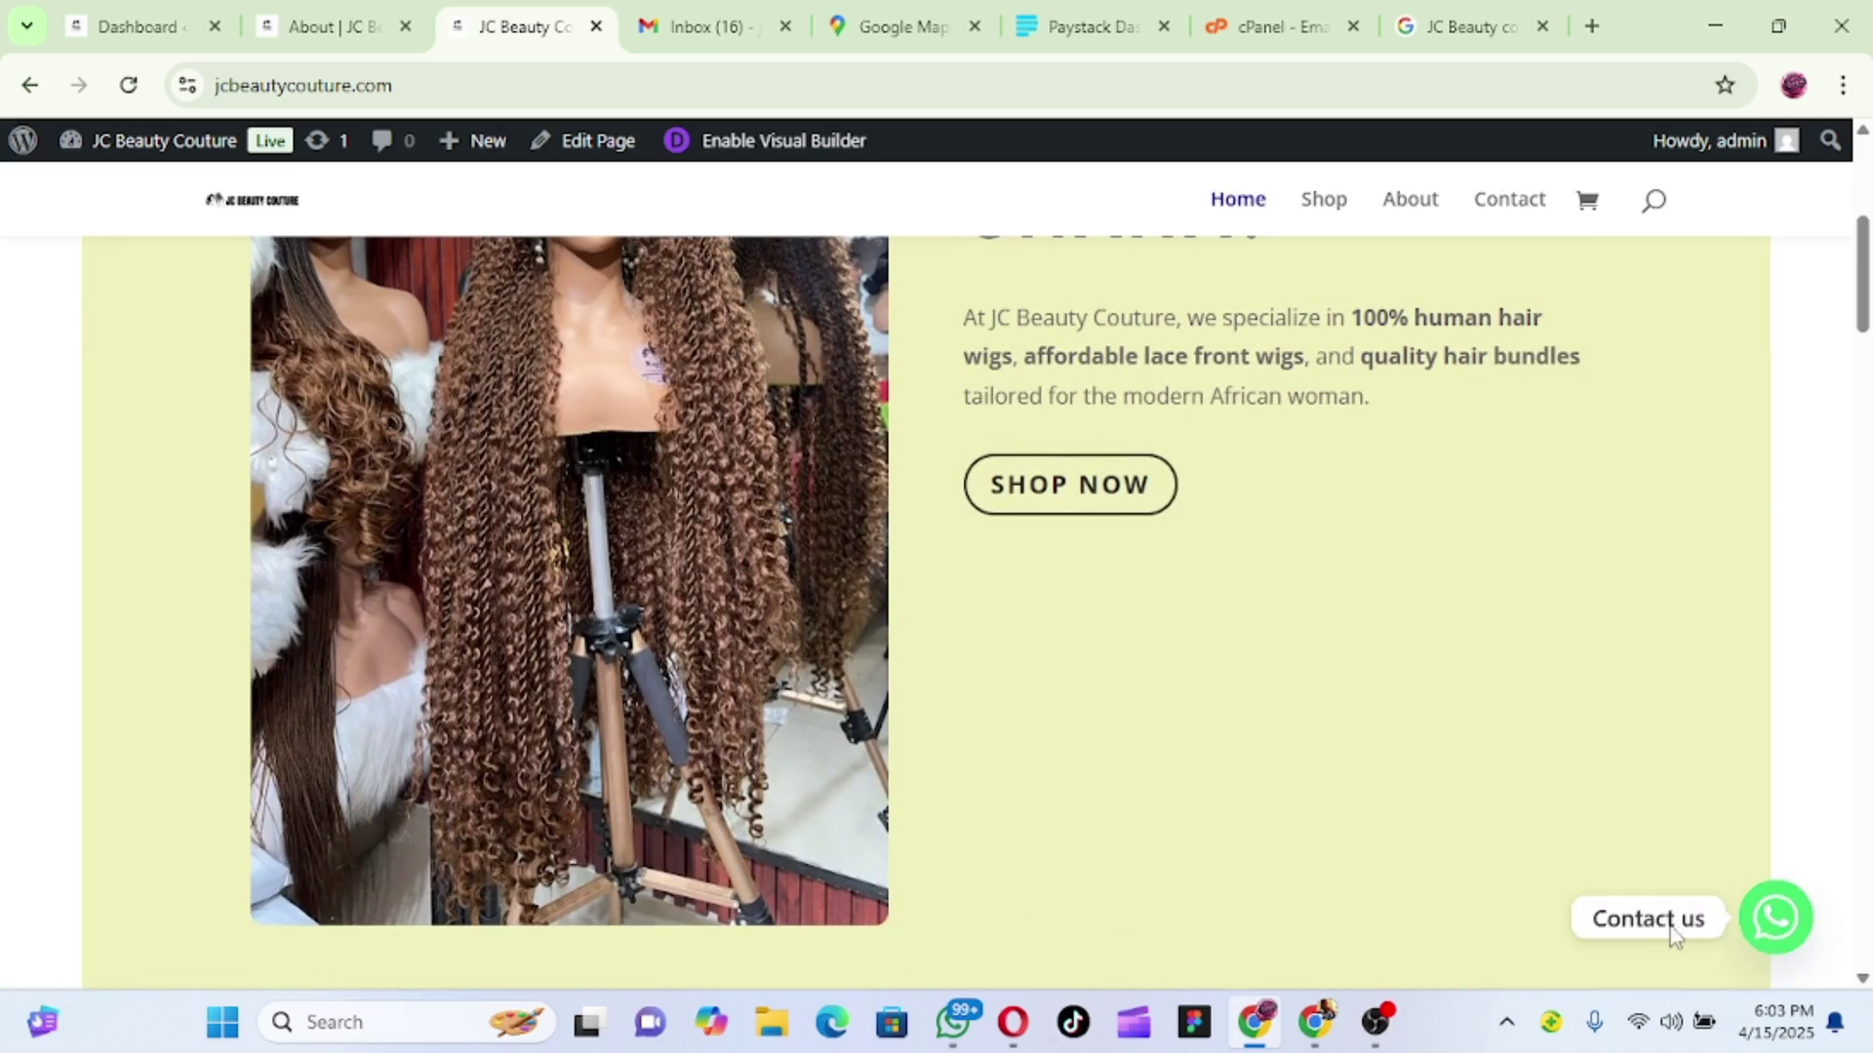
click(1775, 927)
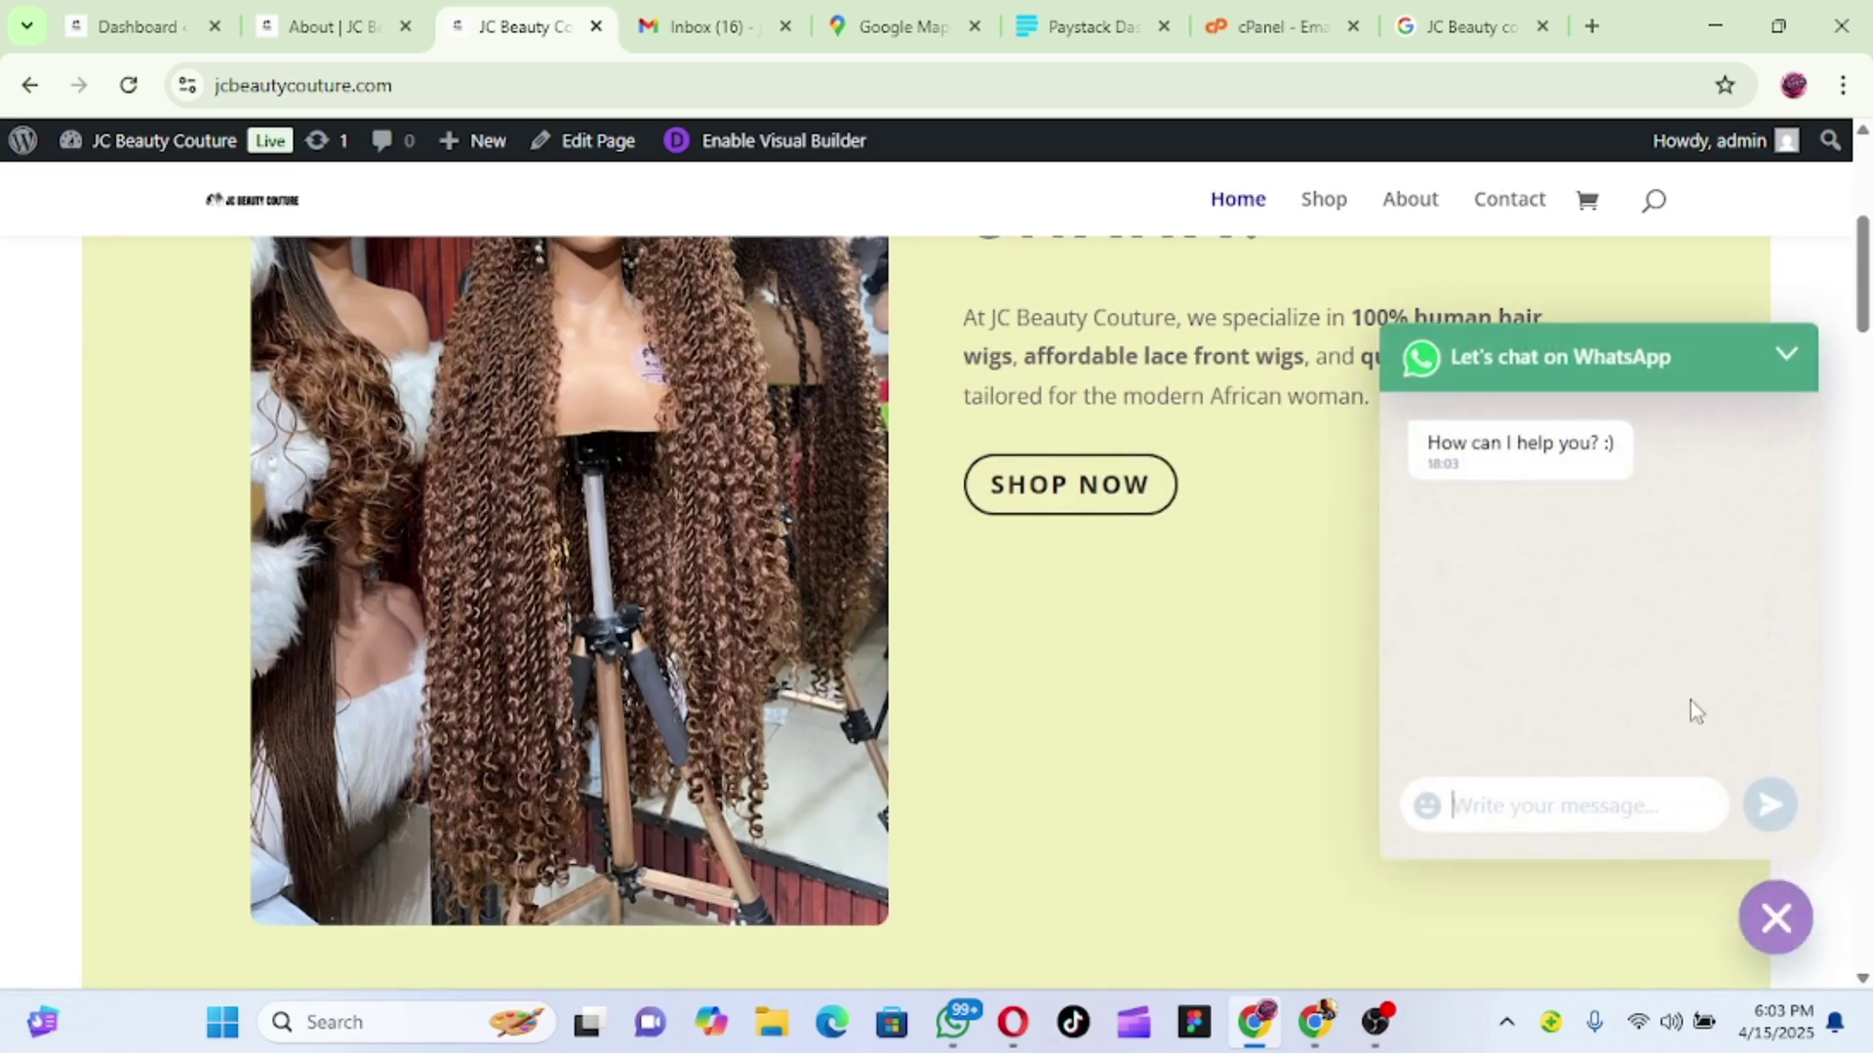